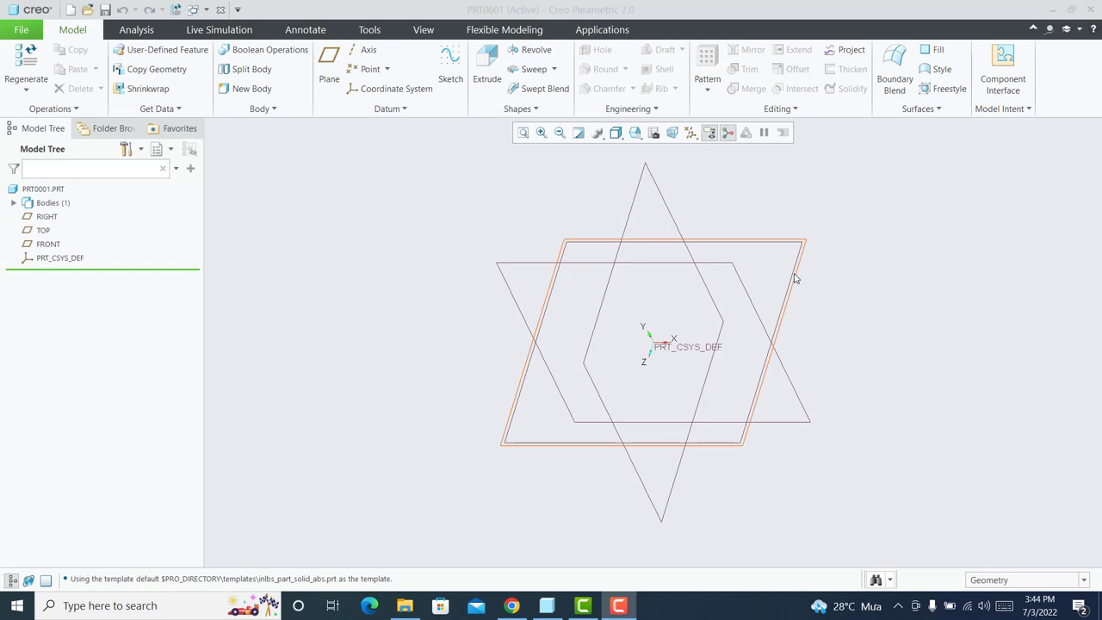
# Start Sketch 1 on the FRONT datum plane and orient it flat to the sketch view.
pyautogui.click(795, 278)
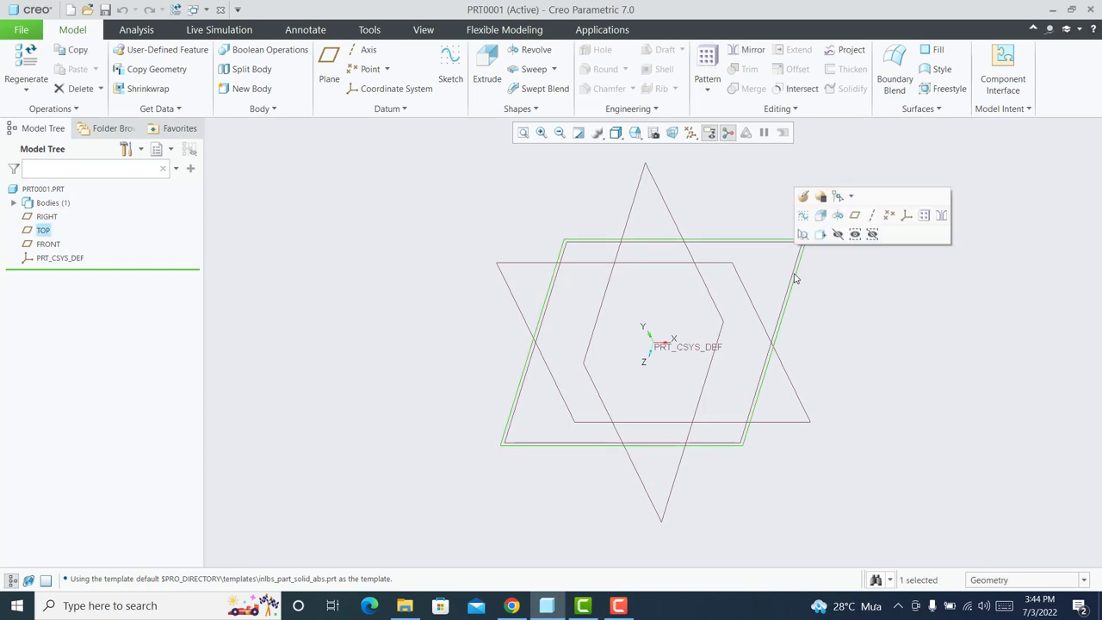
pyautogui.click(742, 280)
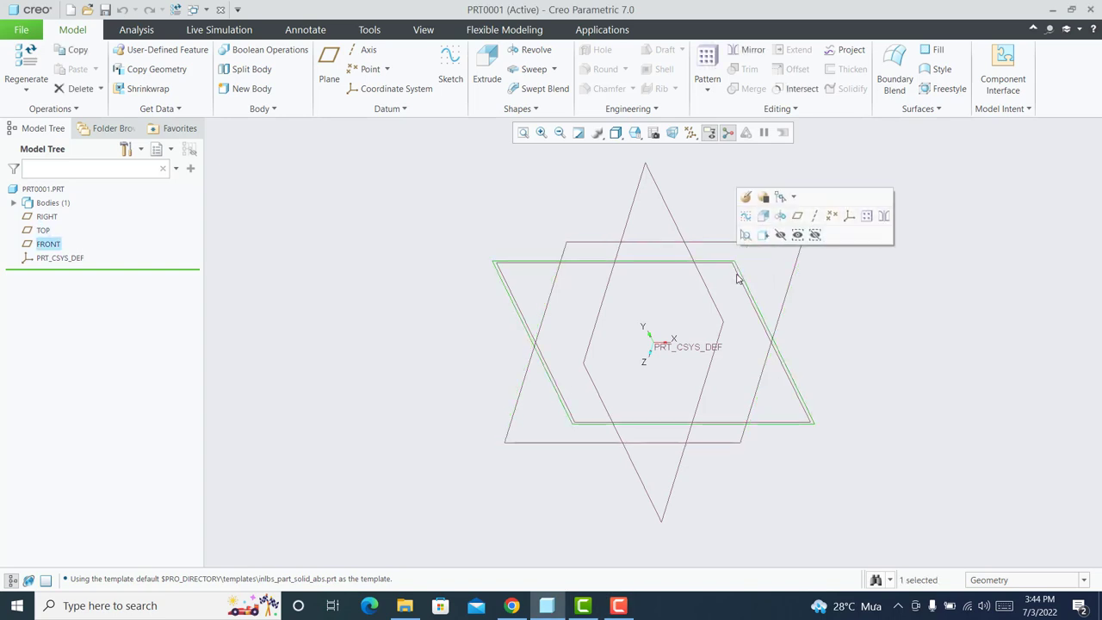
pyautogui.click(747, 216)
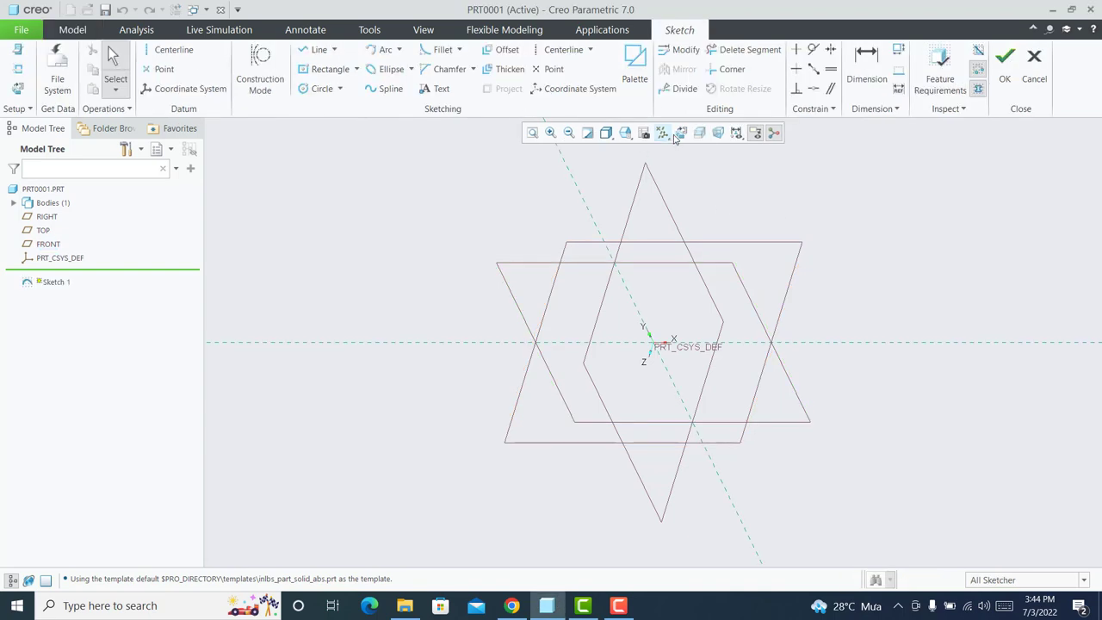
pyautogui.click(678, 134)
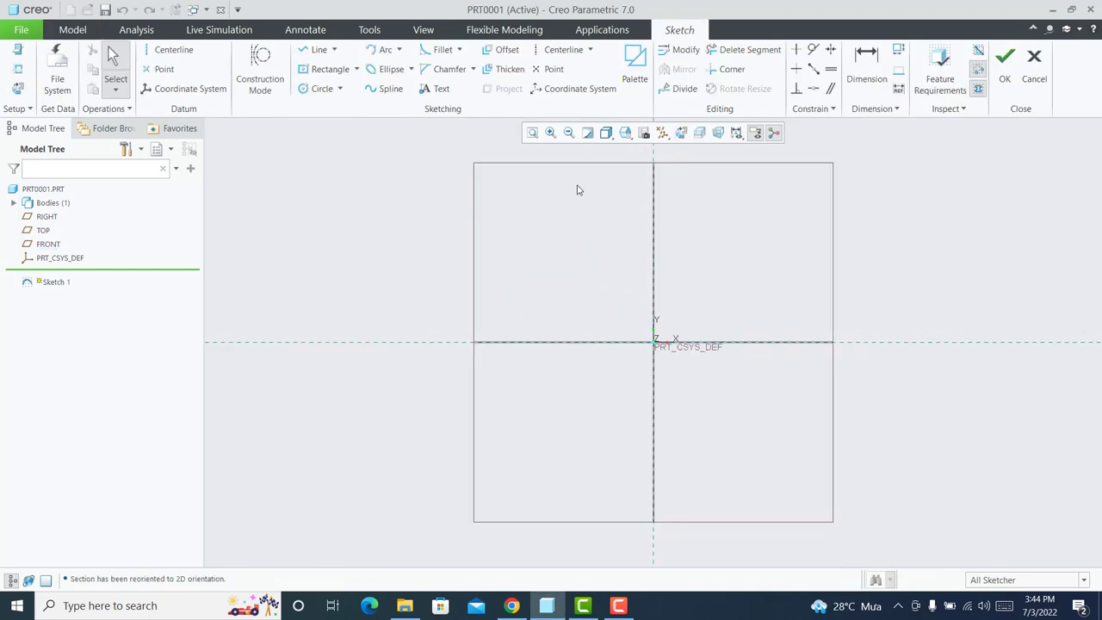
# Draw the first line chain: vertical edge at the origin, bottom line, left edge and top edge.
pyautogui.click(316, 49)
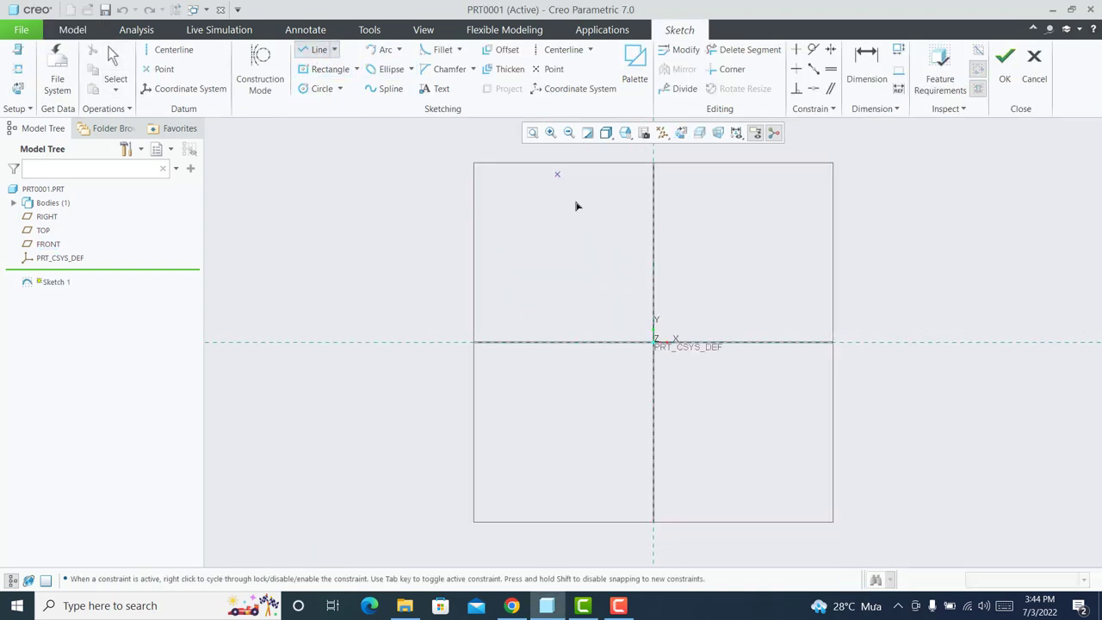
pyautogui.click(654, 254)
pyautogui.click(653, 342)
pyautogui.click(285, 342)
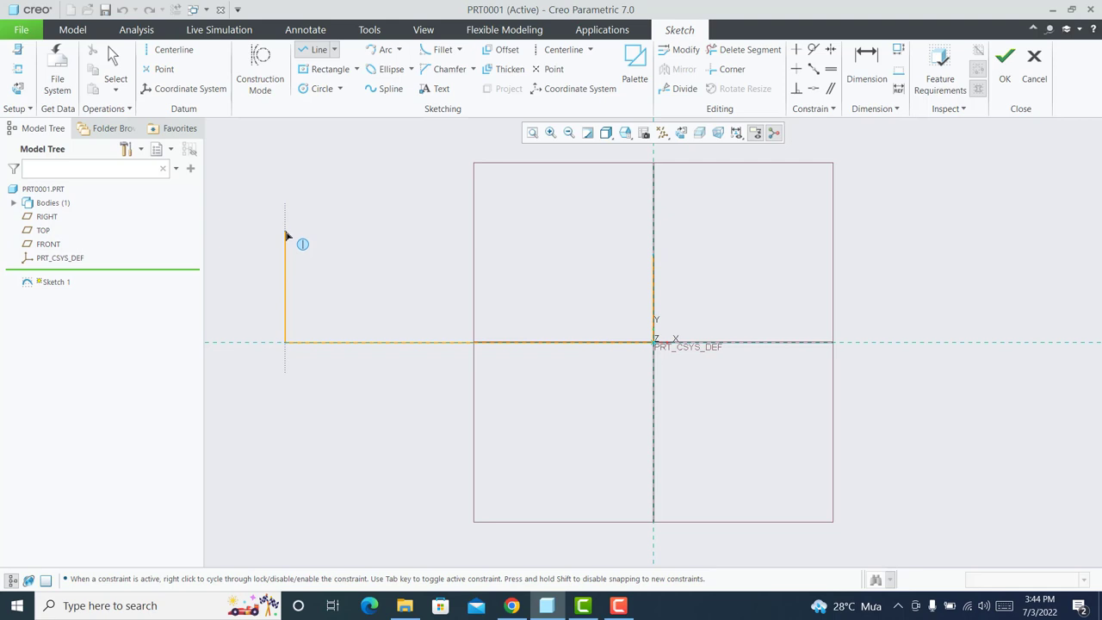
pyautogui.click(286, 255)
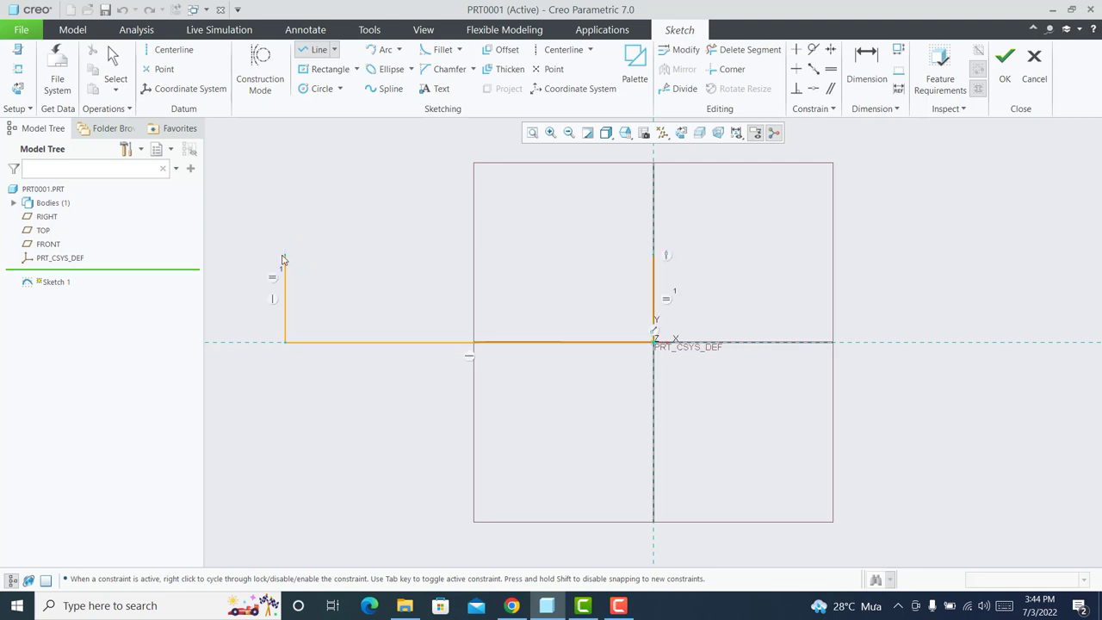
pyautogui.click(489, 266)
pyautogui.middleClick(491, 264)
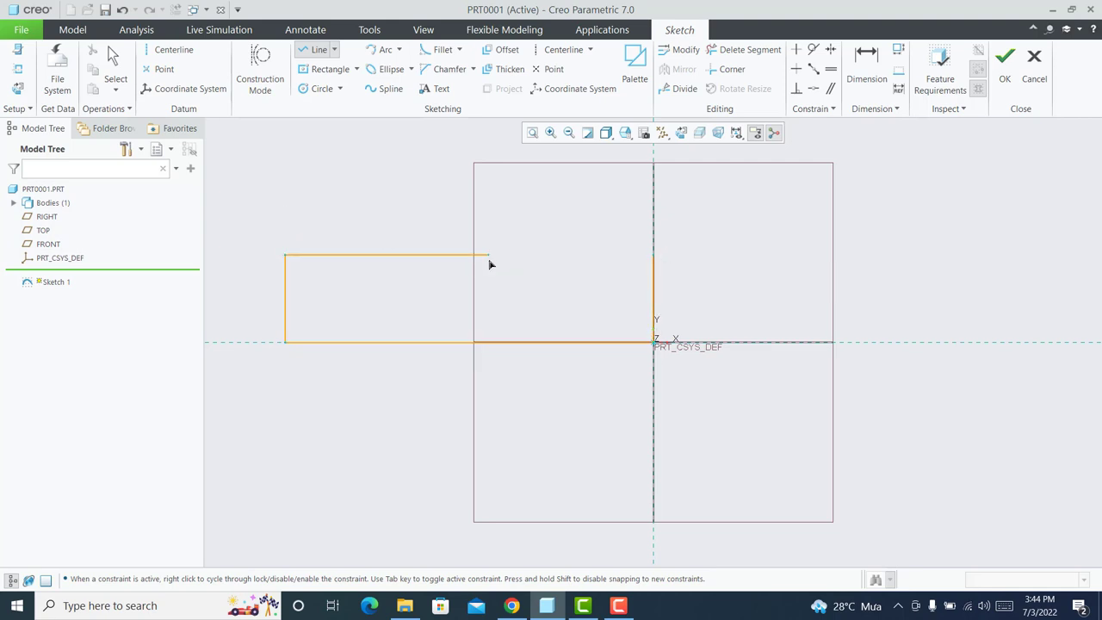
# Draw a second chain with the angled chamfer and short horizontal tip segment.
pyautogui.click(653, 255)
pyautogui.click(624, 226)
pyautogui.click(582, 227)
pyautogui.middleClick(637, 259)
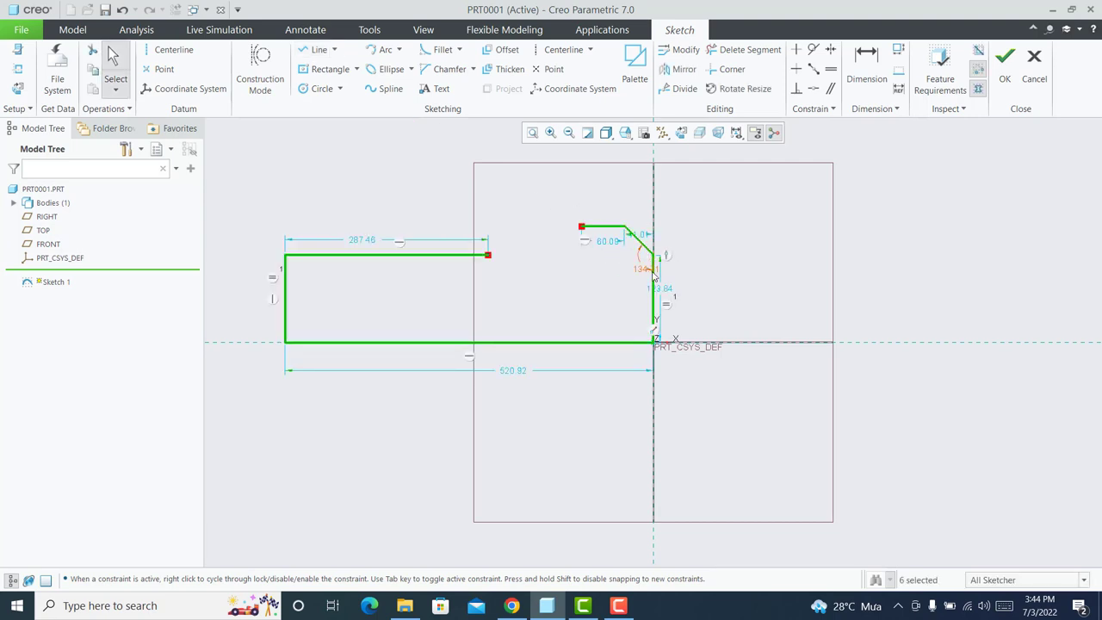
# Make the profile lines horizontal and set the 123.84 left height to 30.
pyautogui.click(671, 312)
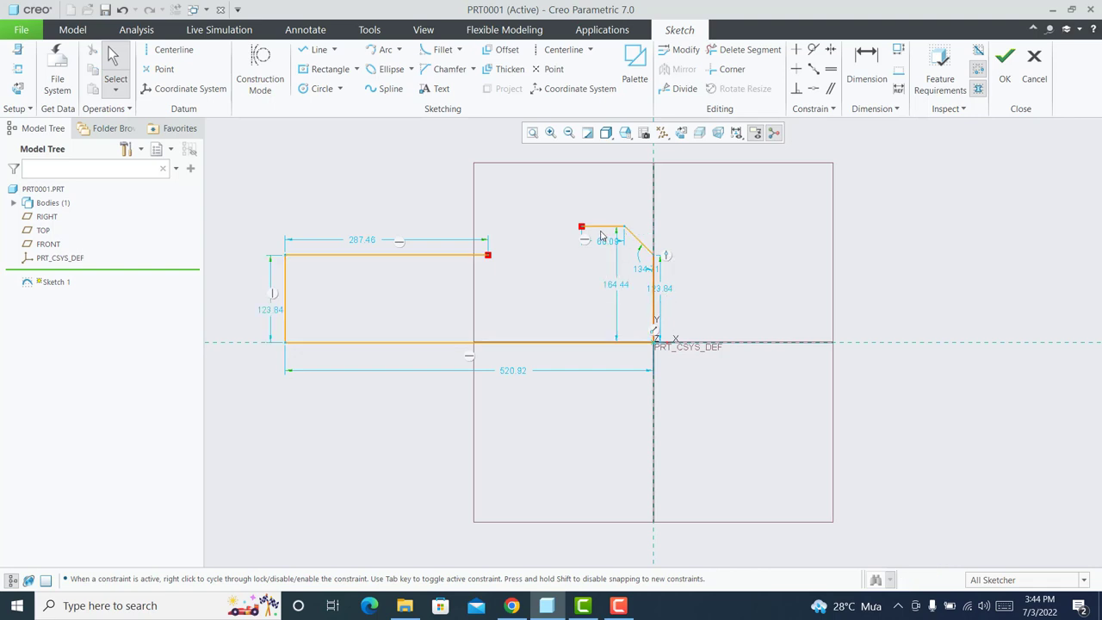
pyautogui.click(796, 68)
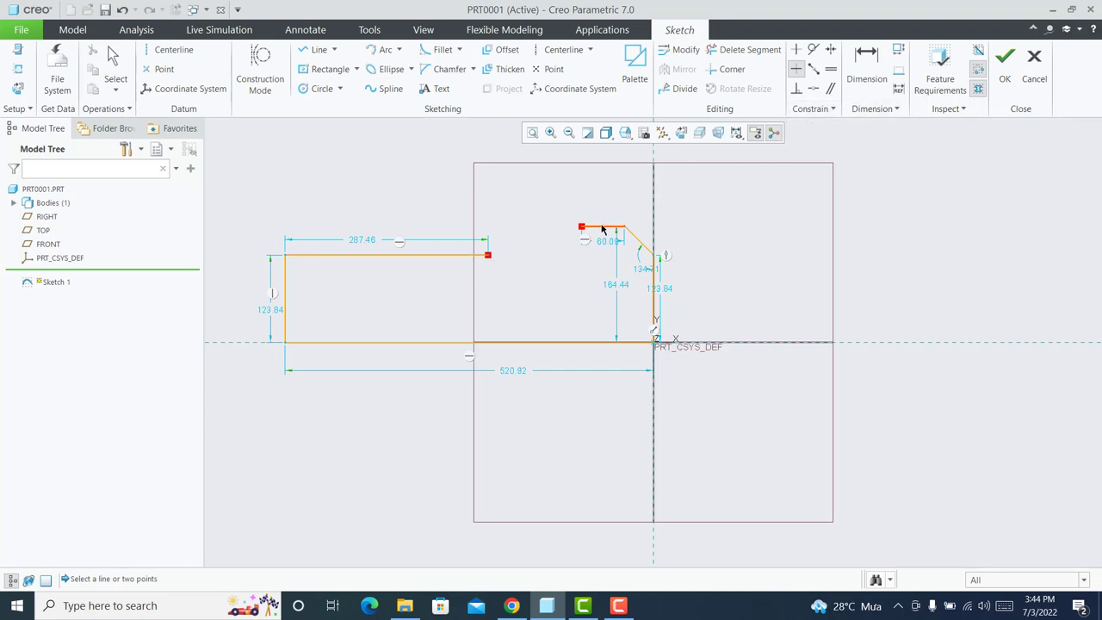
pyautogui.press('d')
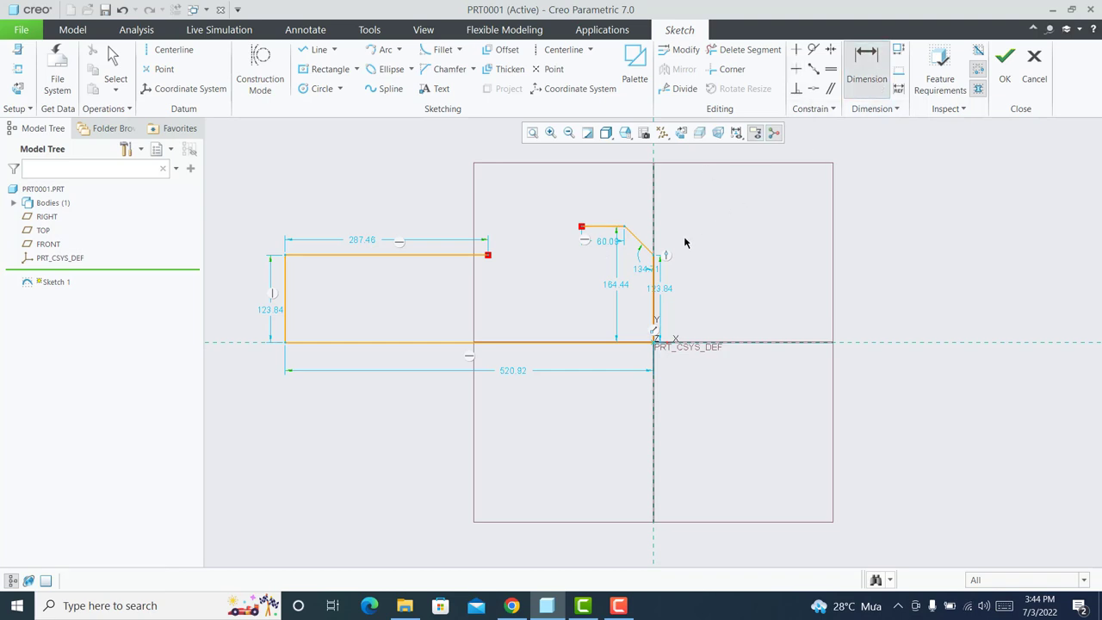
pyautogui.doubleClick(274, 315)
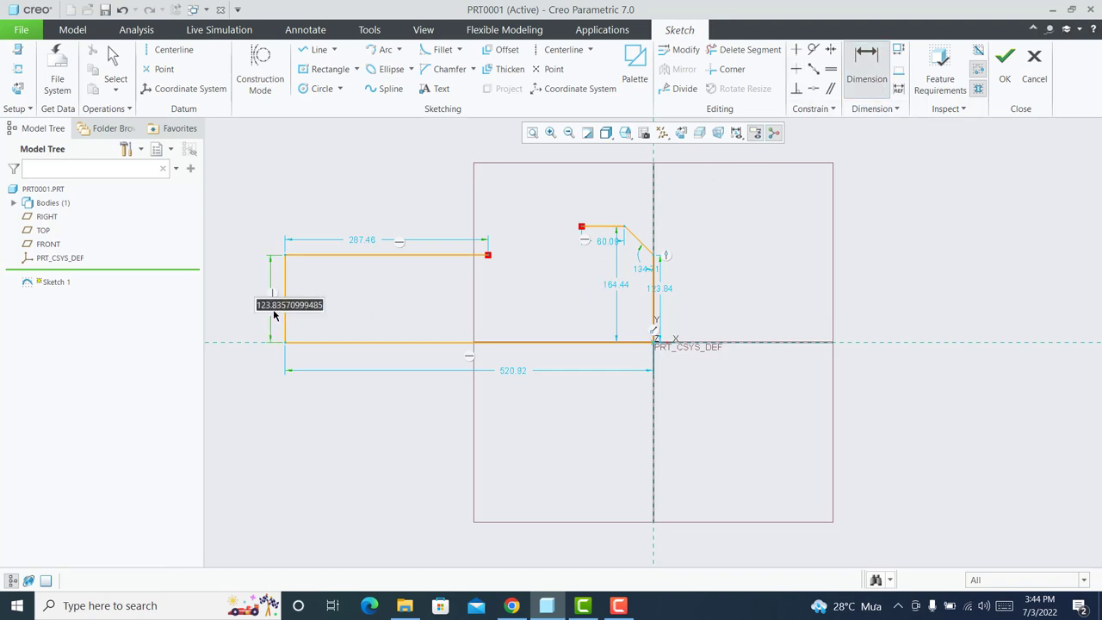
pyautogui.write('30')
pyautogui.press('Return')
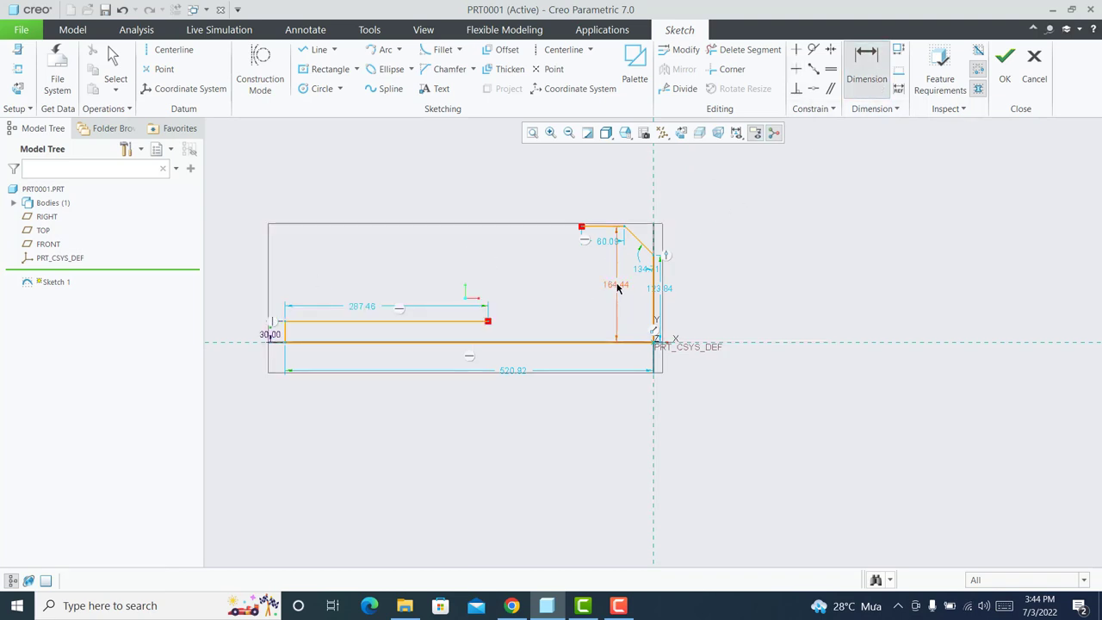
# Set the tip height and the 164.44 dimension to 30 as well.
pyautogui.doubleClick(665, 294)
pyautogui.write('30')
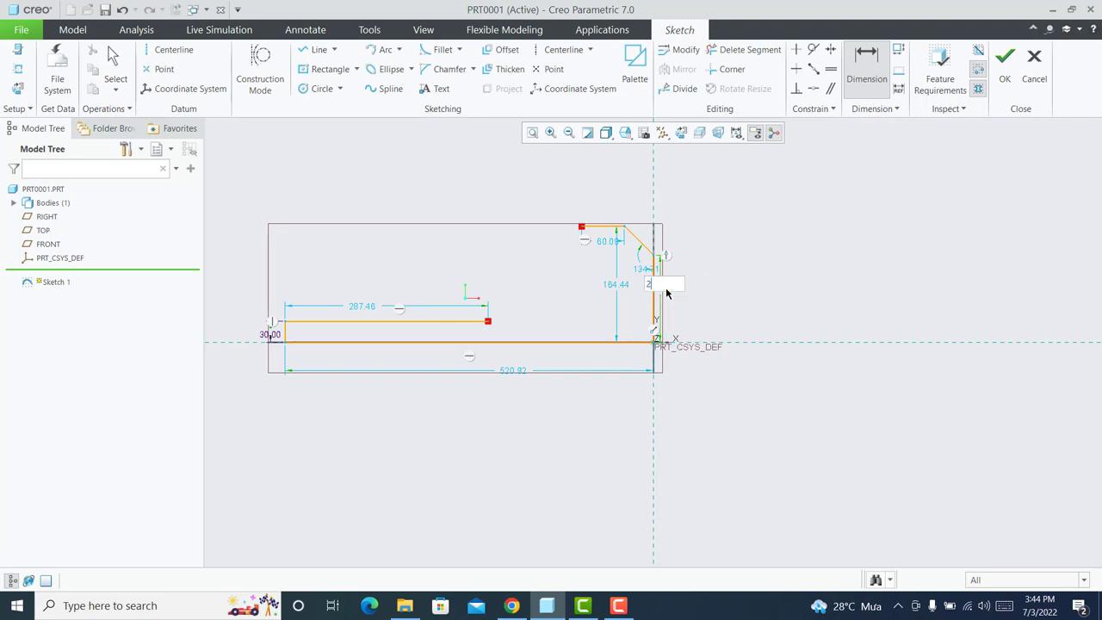
pyautogui.press('Return')
pyautogui.doubleClick(543, 283)
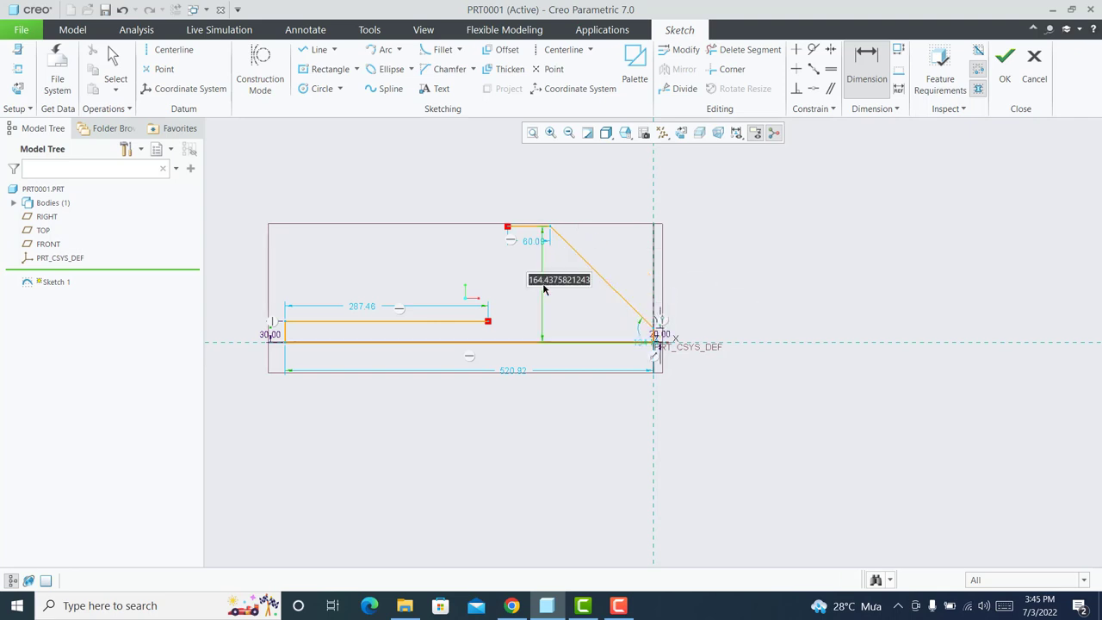
pyautogui.write('30')
pyautogui.press('Return')
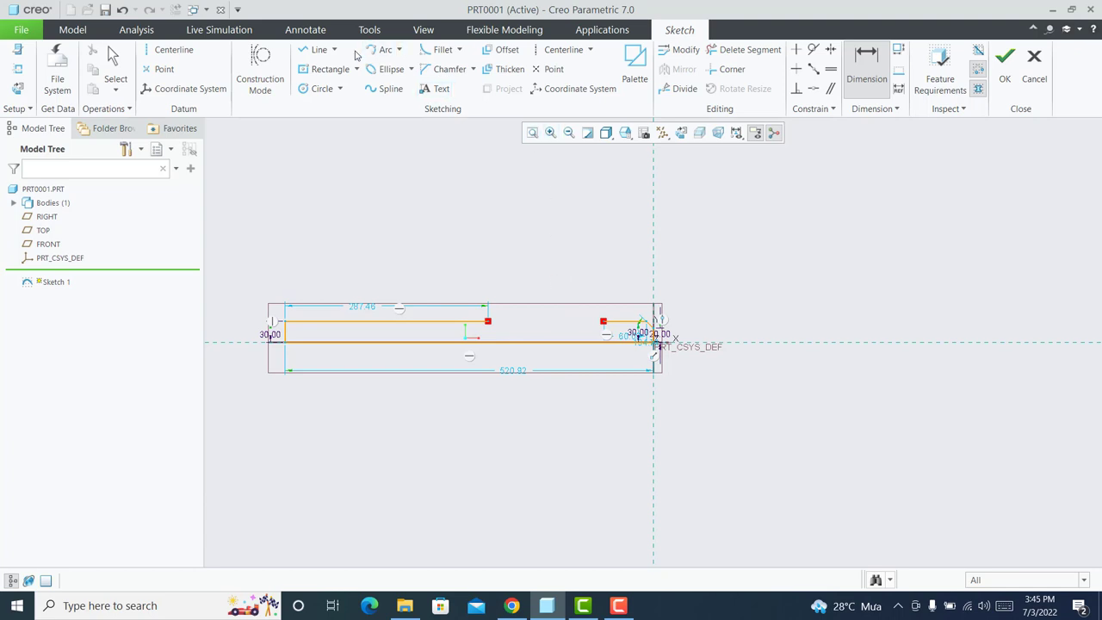
# Draw a shallow 3-point arc along the top edge of the profile.
pyautogui.click(374, 52)
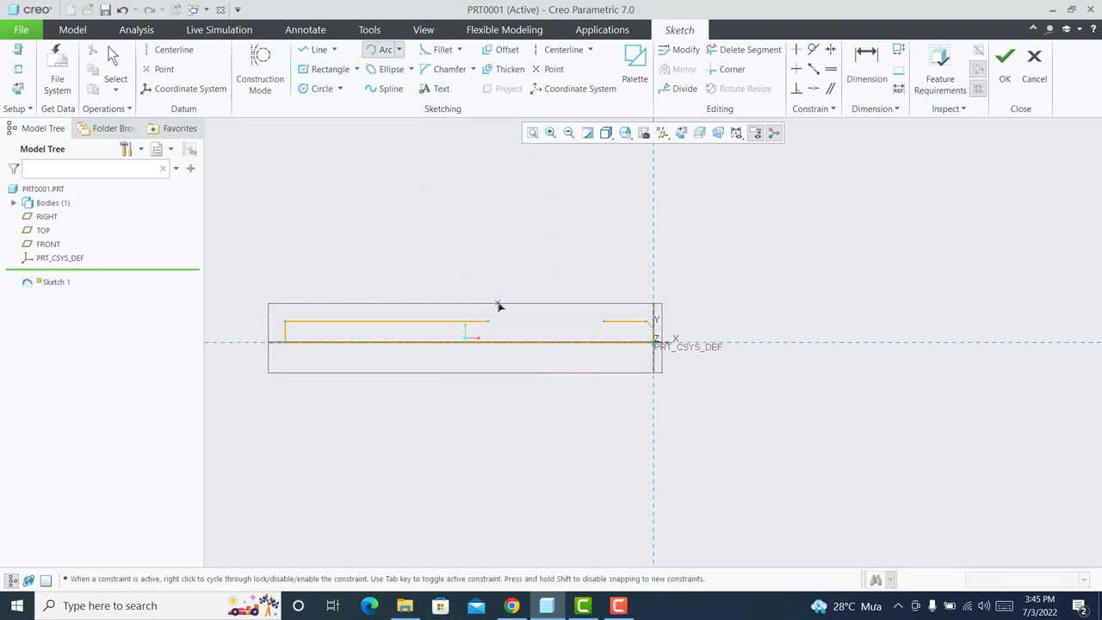
pyautogui.scroll(-3, 604, 324)
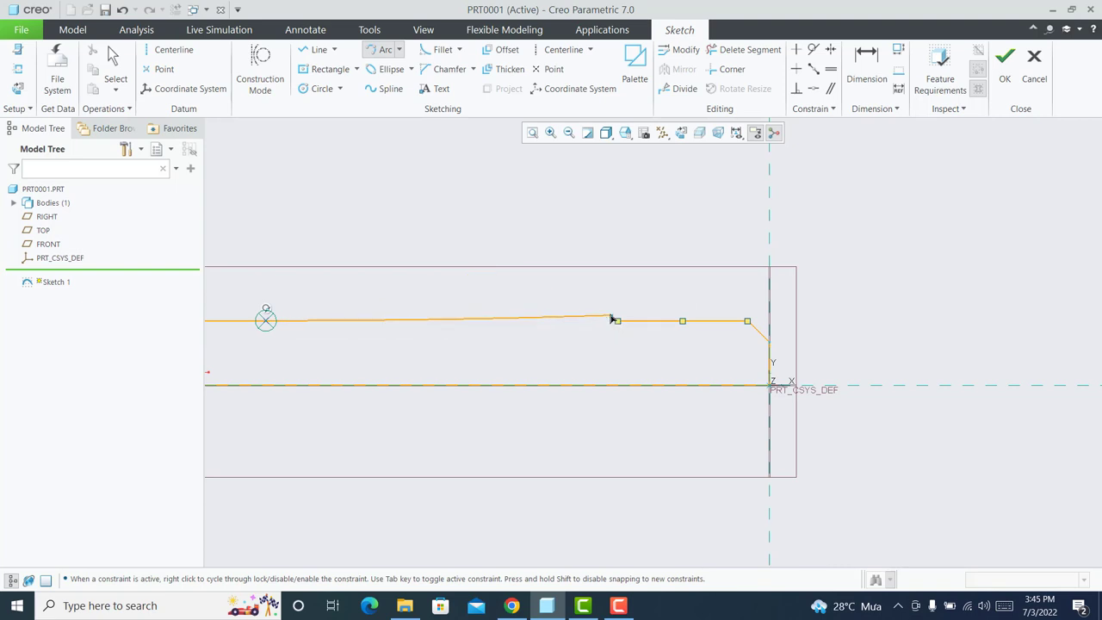
pyautogui.click(521, 349)
pyautogui.middleClick(521, 348)
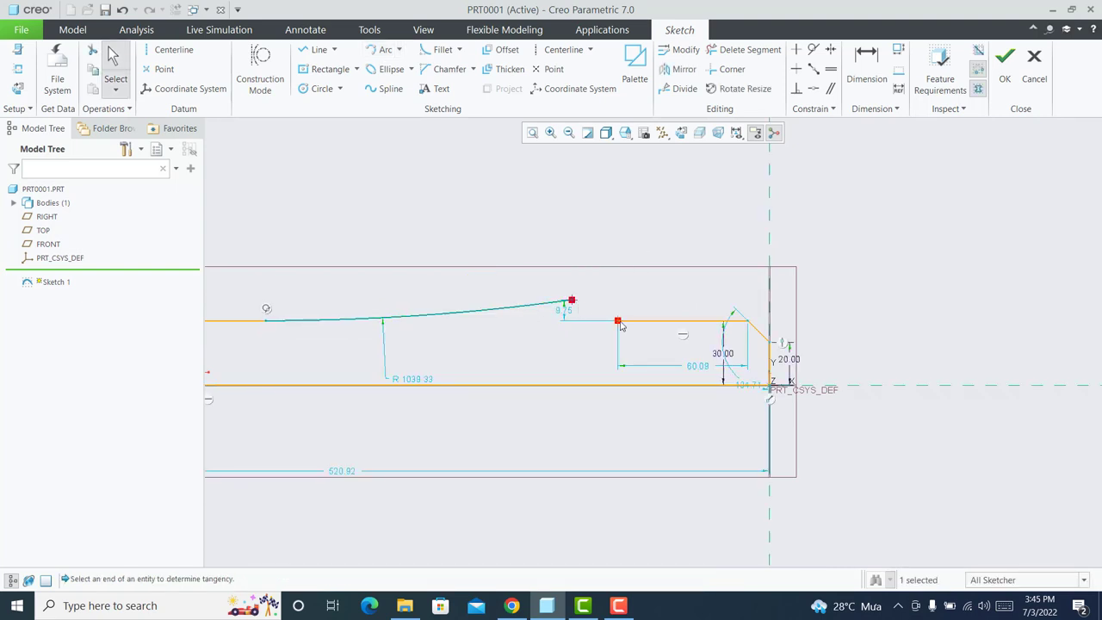
# Make the arc end coincident with the line endpoint, deleting the conflicting dimension.
pyautogui.click(813, 88)
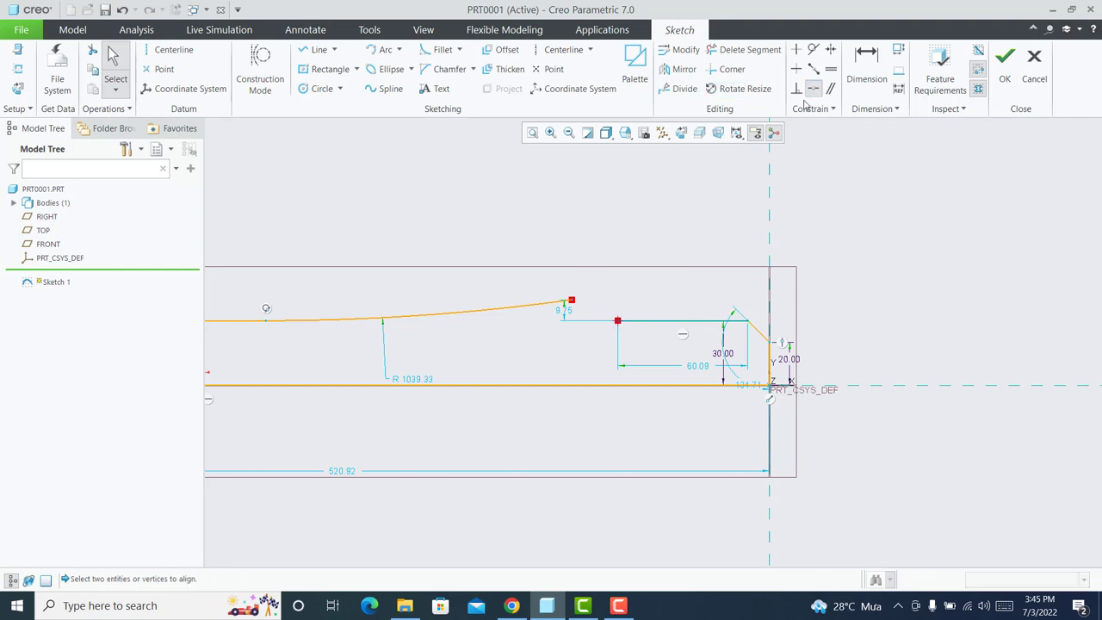
pyautogui.click(565, 310)
pyautogui.click(617, 322)
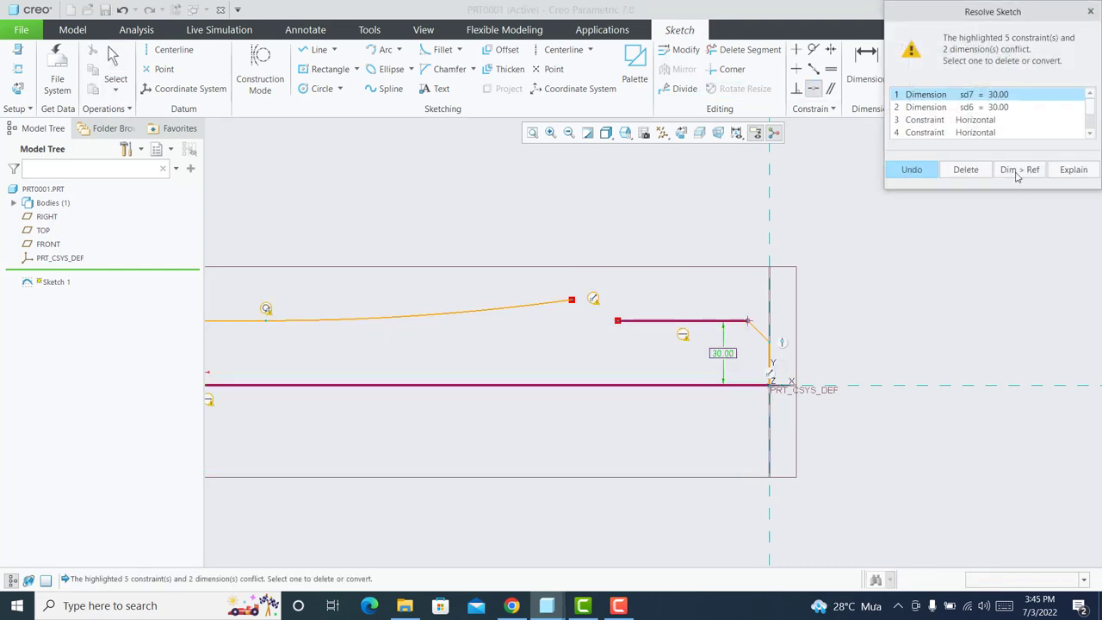
pyautogui.click(977, 174)
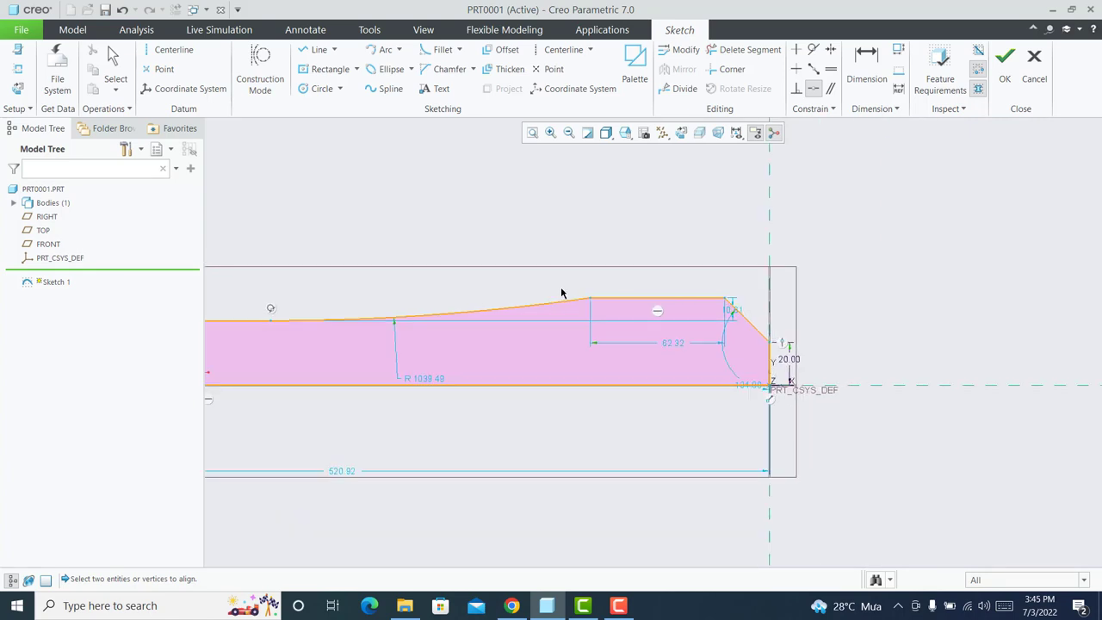
pyautogui.scroll(-1, 561, 293)
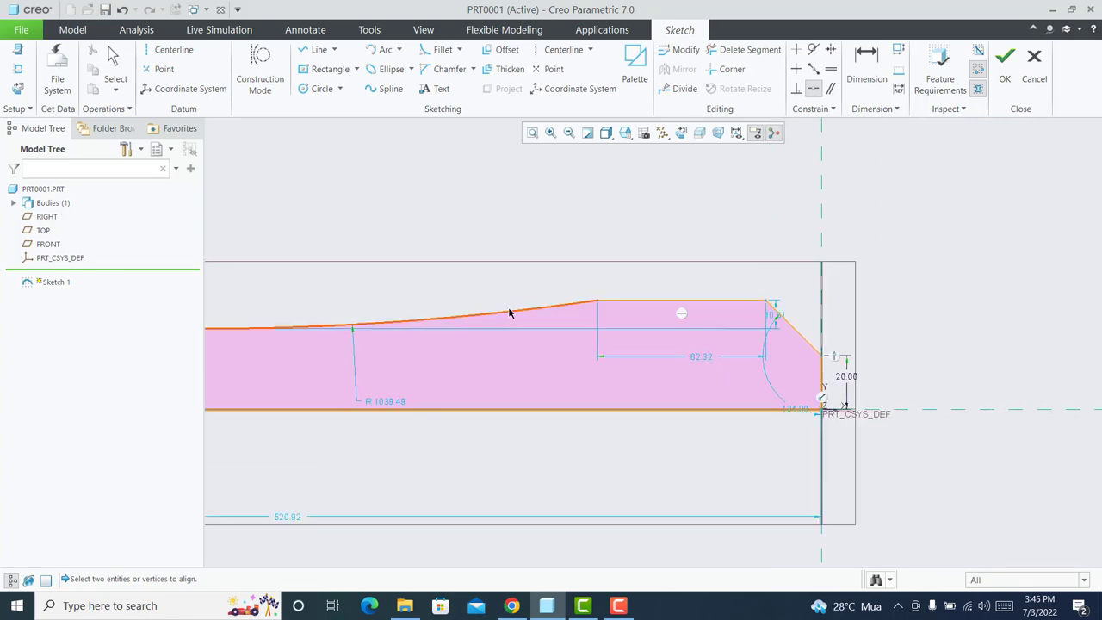
pyautogui.click(423, 321)
# Delete the upper arc and change the 287.46 length dimension to 120.
pyautogui.press('Delete')
pyautogui.scroll(1, 585, 322)
pyautogui.scroll(-2, 585, 322)
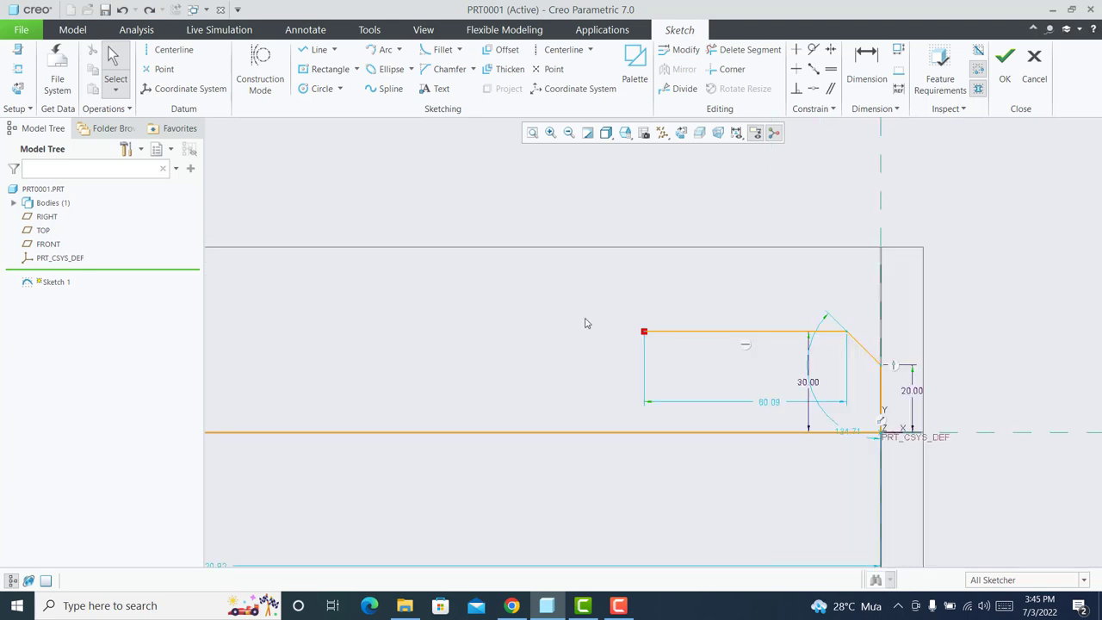
pyautogui.scroll(4, 585, 322)
pyautogui.scroll(2, 539, 352)
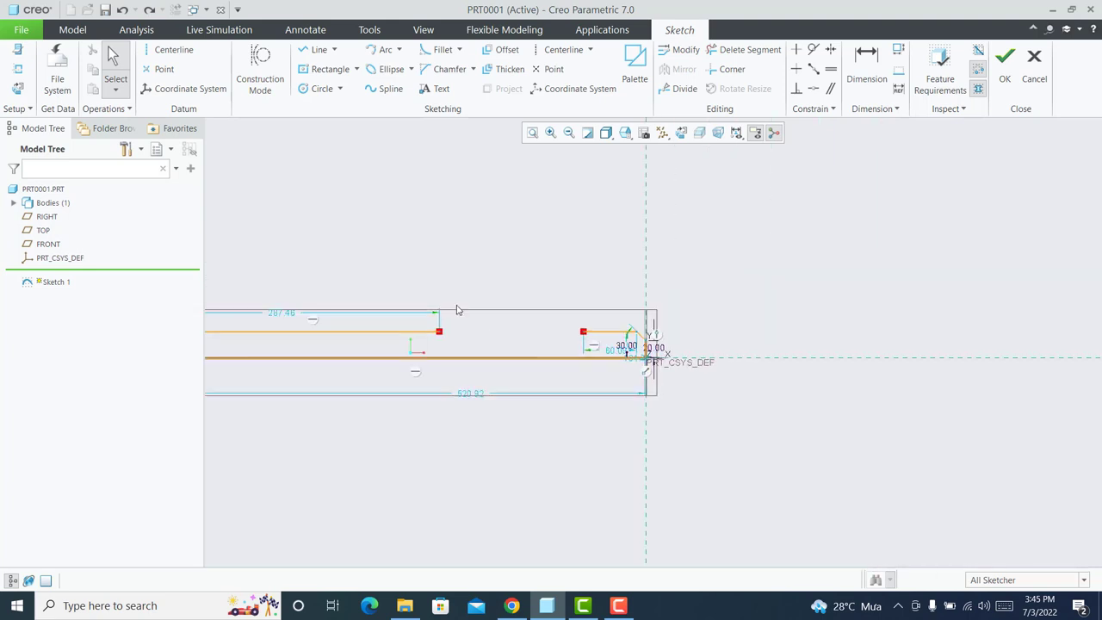
pyautogui.doubleClick(277, 311)
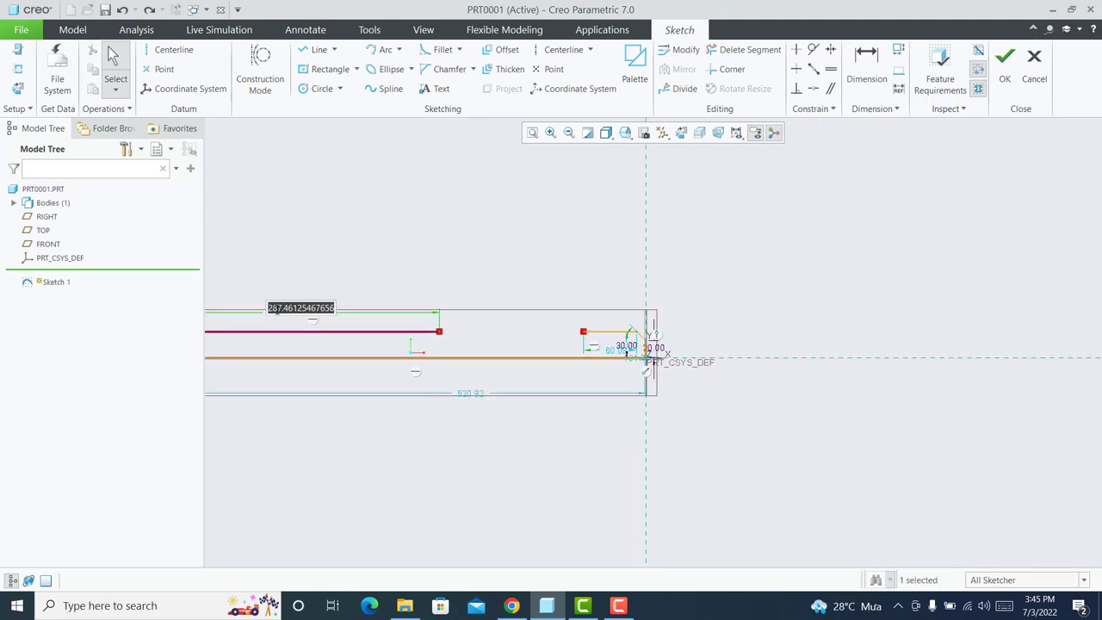
pyautogui.write('120')
pyautogui.press('Return')
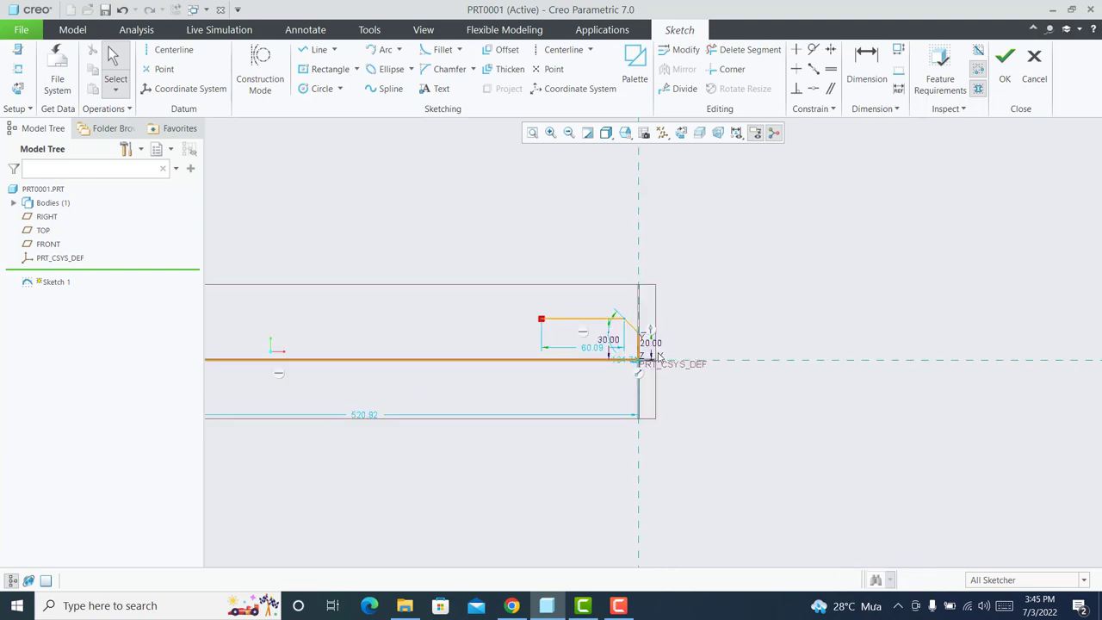
# Add a 5.00 horizontal chamfer offset dimension at the tip.
pyautogui.scroll(-6, 654, 353)
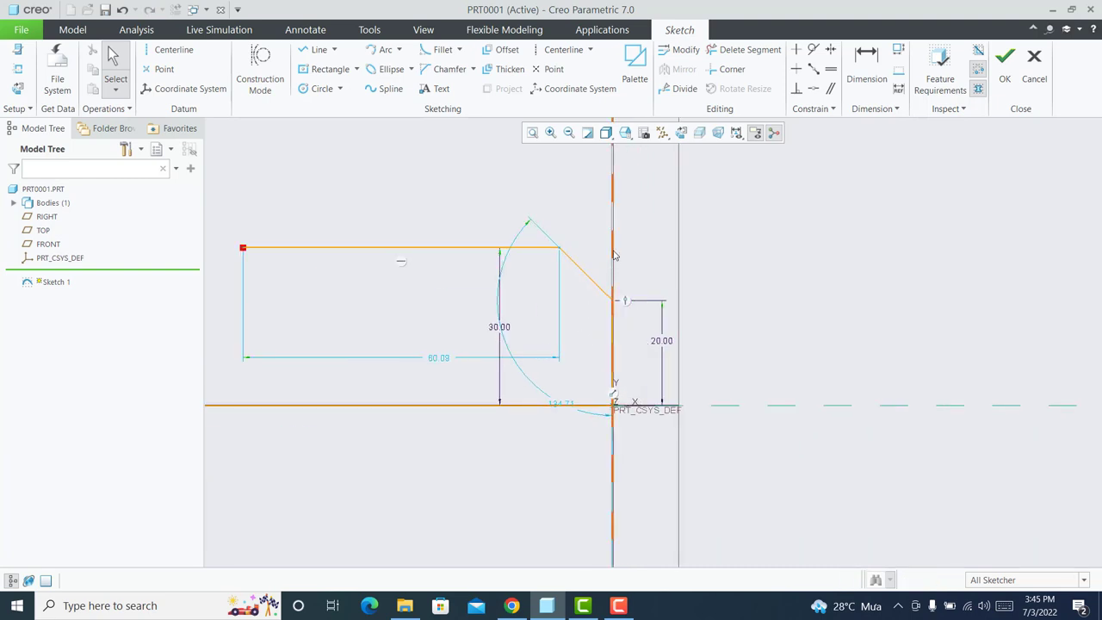
pyautogui.click(585, 273)
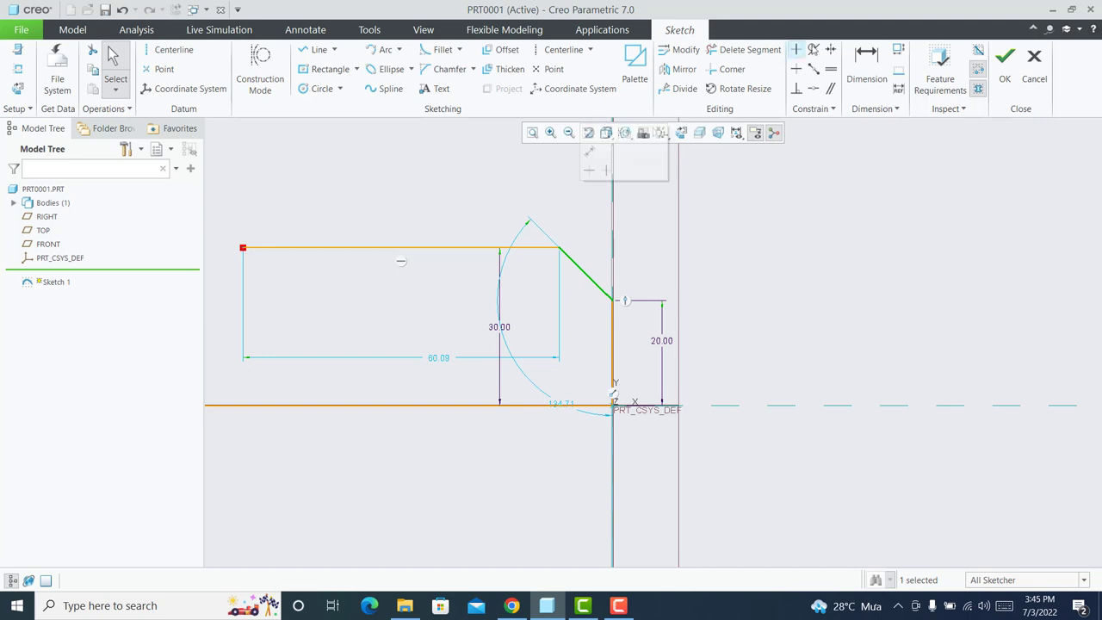
pyautogui.click(866, 69)
pyautogui.middleClick(574, 203)
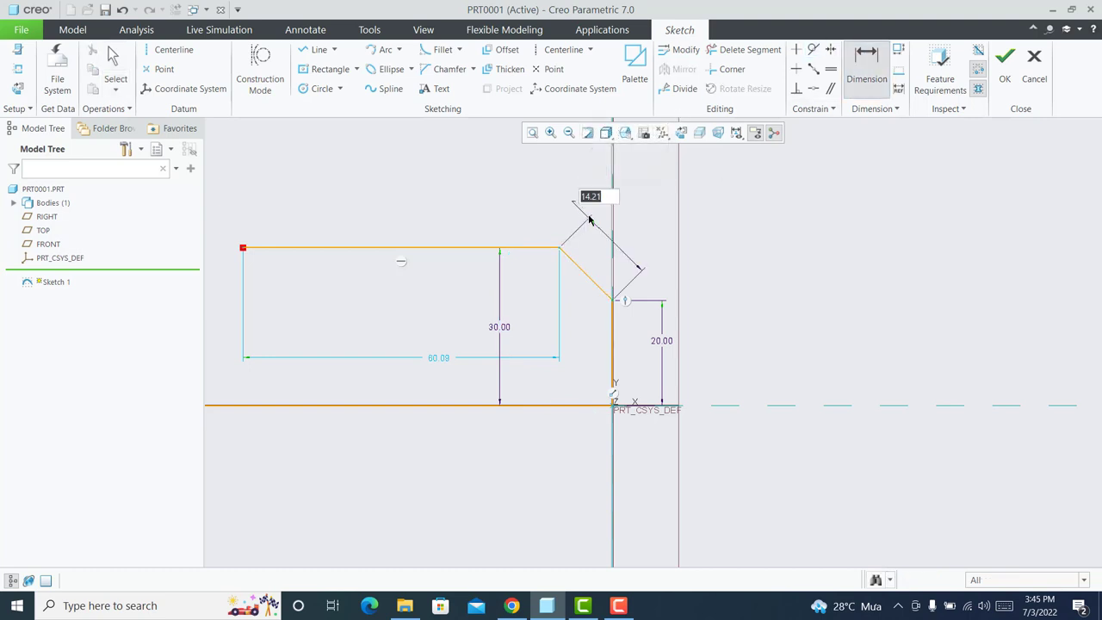
pyautogui.press('Escape')
pyautogui.click(866, 68)
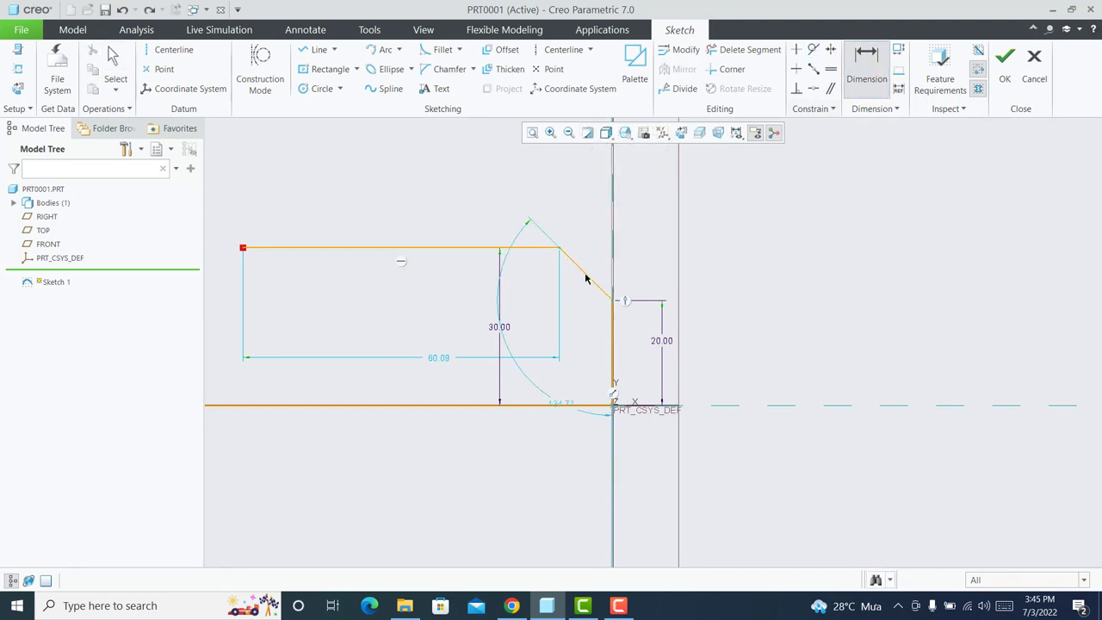
pyautogui.click(560, 250)
pyautogui.middleClick(589, 207)
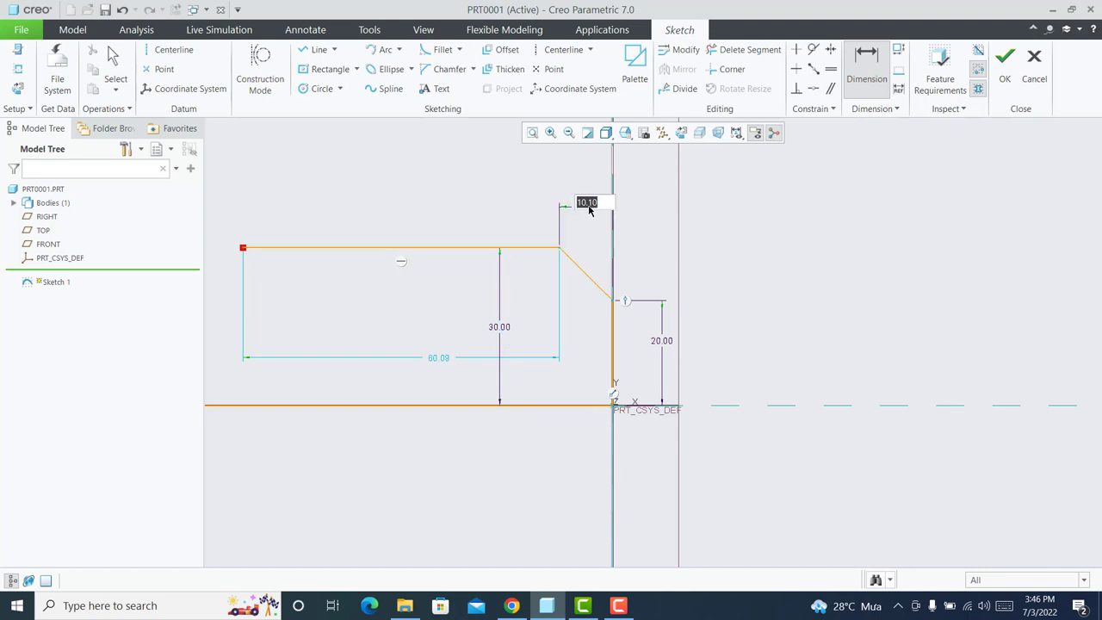
pyautogui.write('5')
pyautogui.press('Return')
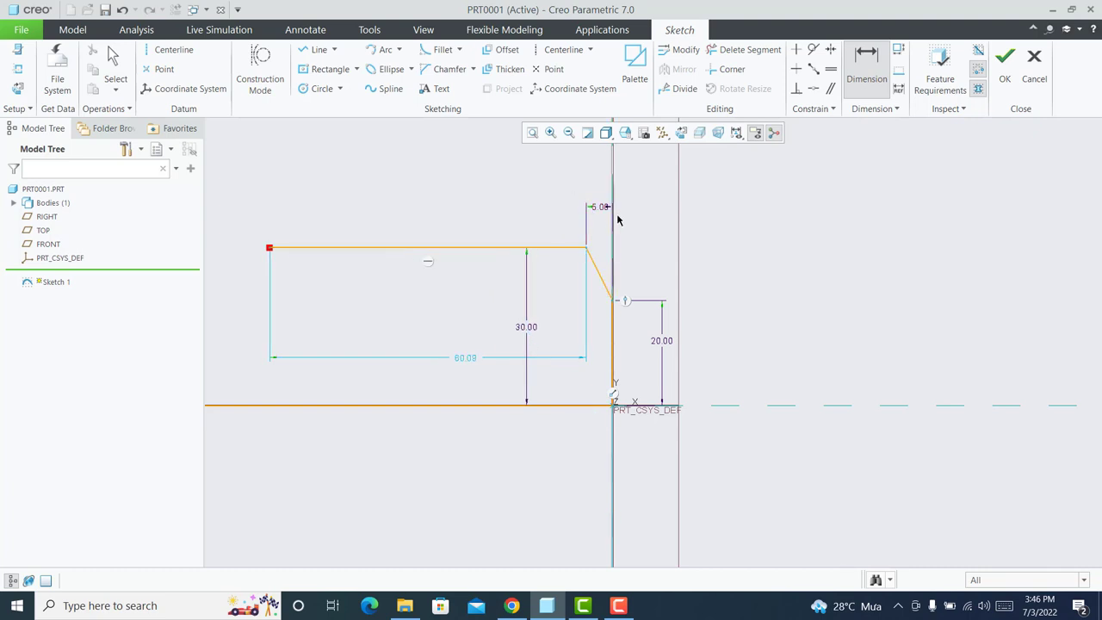
# Change the 60.08 step length to 8 and dimension the overall bottom length.
pyautogui.doubleClick(461, 358)
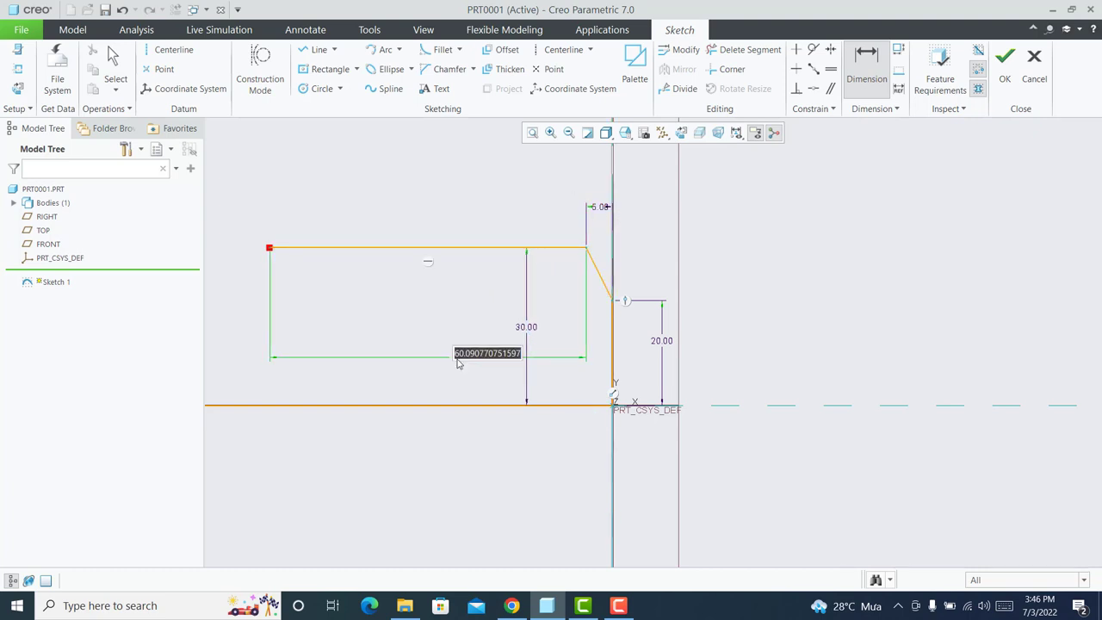
pyautogui.write('8')
pyautogui.press('Return')
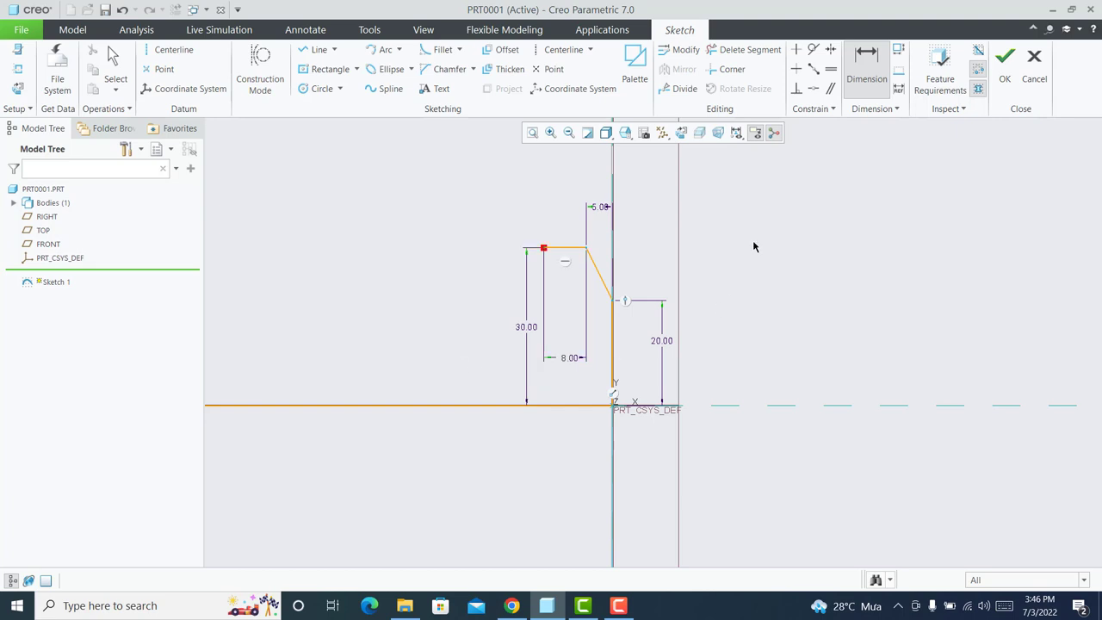
pyautogui.scroll(5, 754, 247)
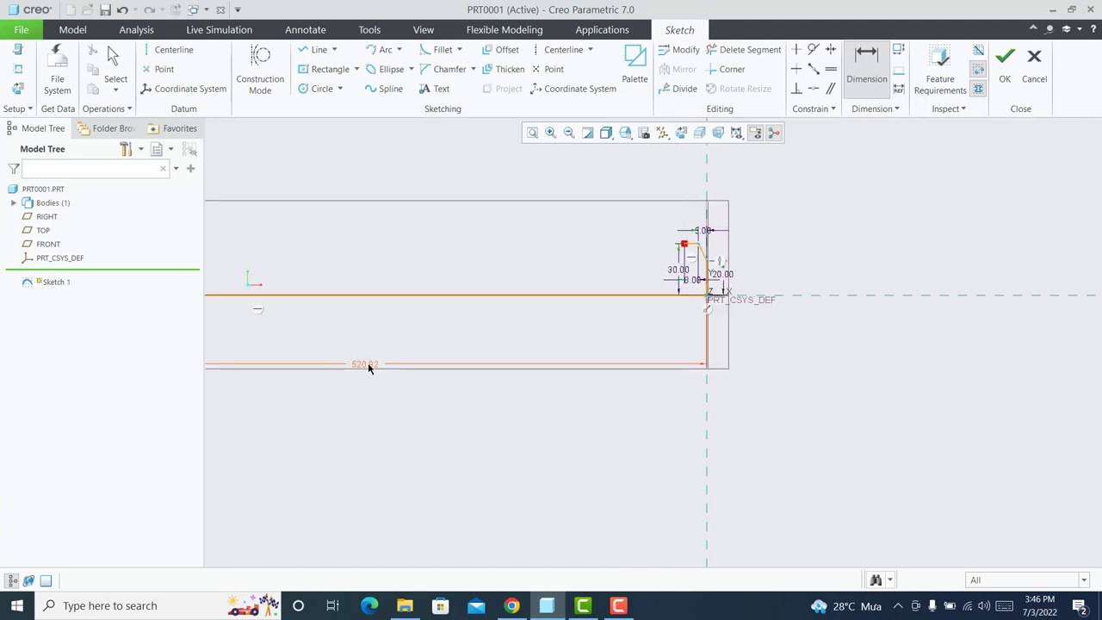
pyautogui.click(369, 368)
pyautogui.middleClick(369, 368)
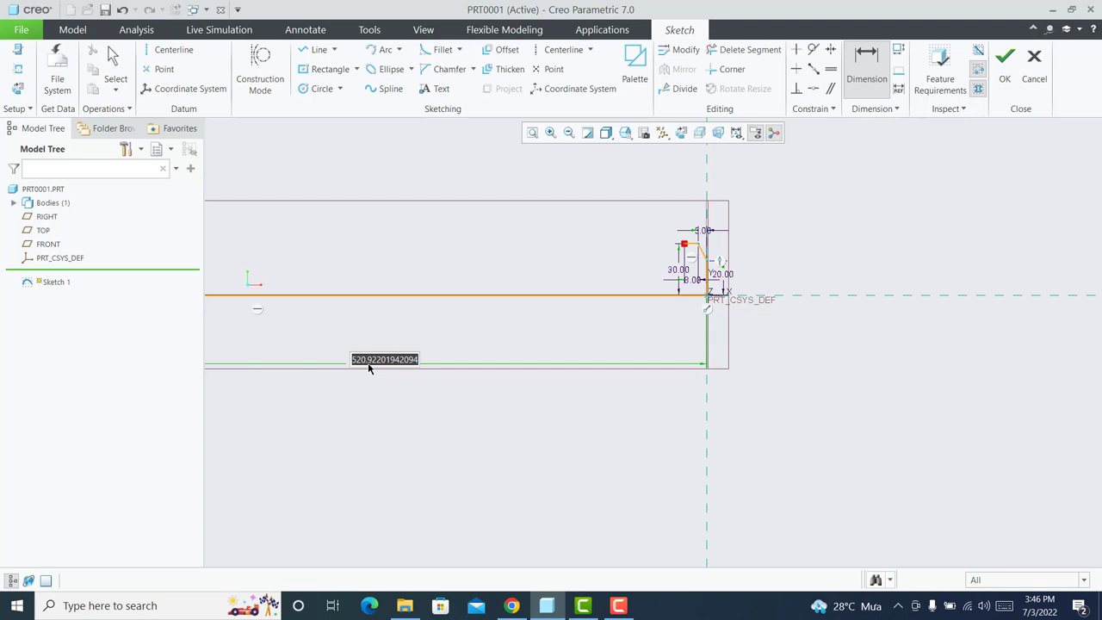
pyautogui.middleClick(615, 303)
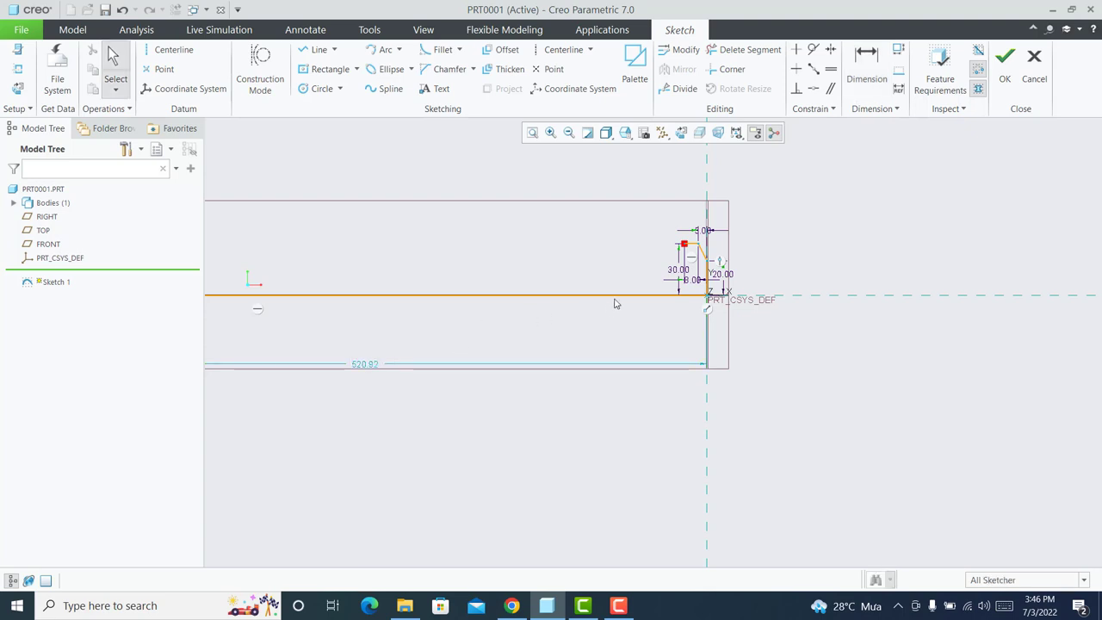
# Add a 40.00 horizontal dimension from the far-left edge.
pyautogui.scroll(4, 617, 242)
pyautogui.click(866, 69)
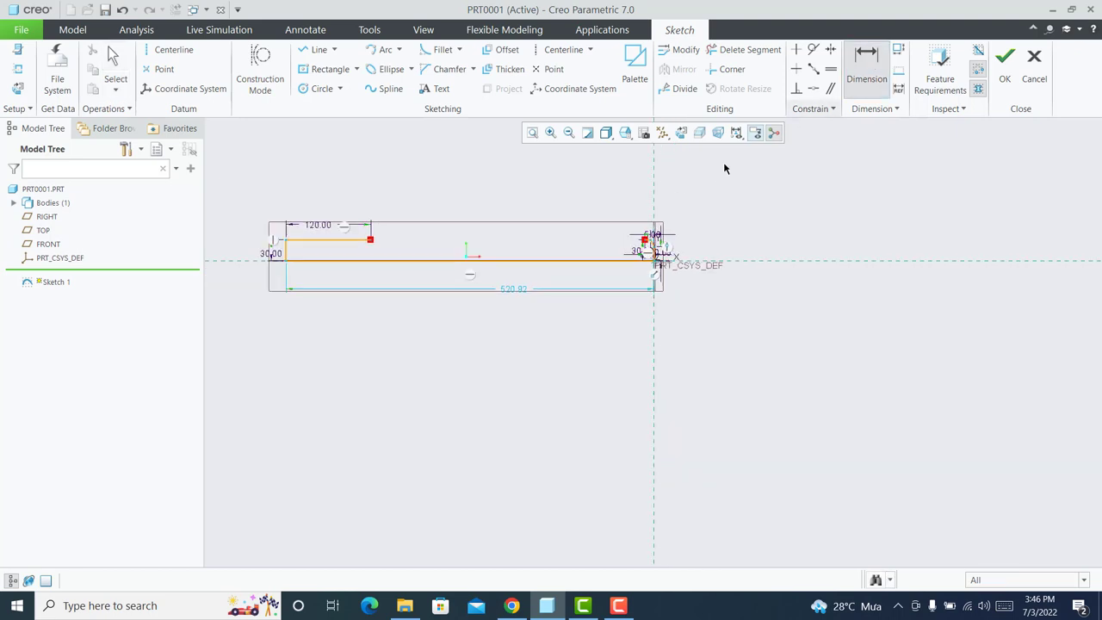
pyautogui.scroll(-4, 572, 240)
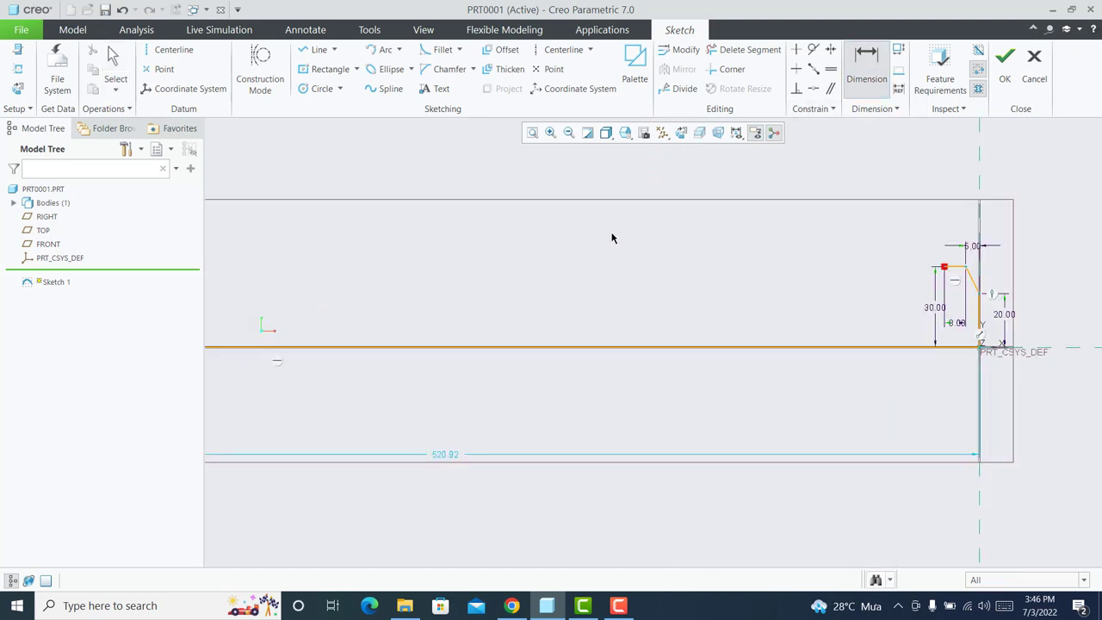
pyautogui.scroll(1, 584, 242)
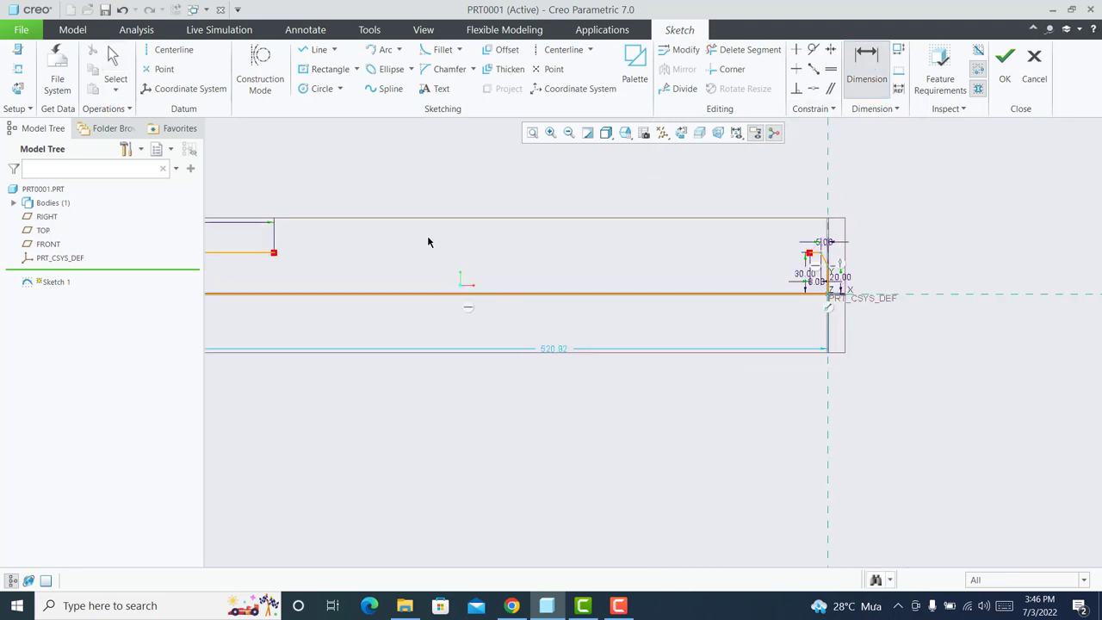
pyautogui.click(272, 253)
pyautogui.scroll(2, 603, 207)
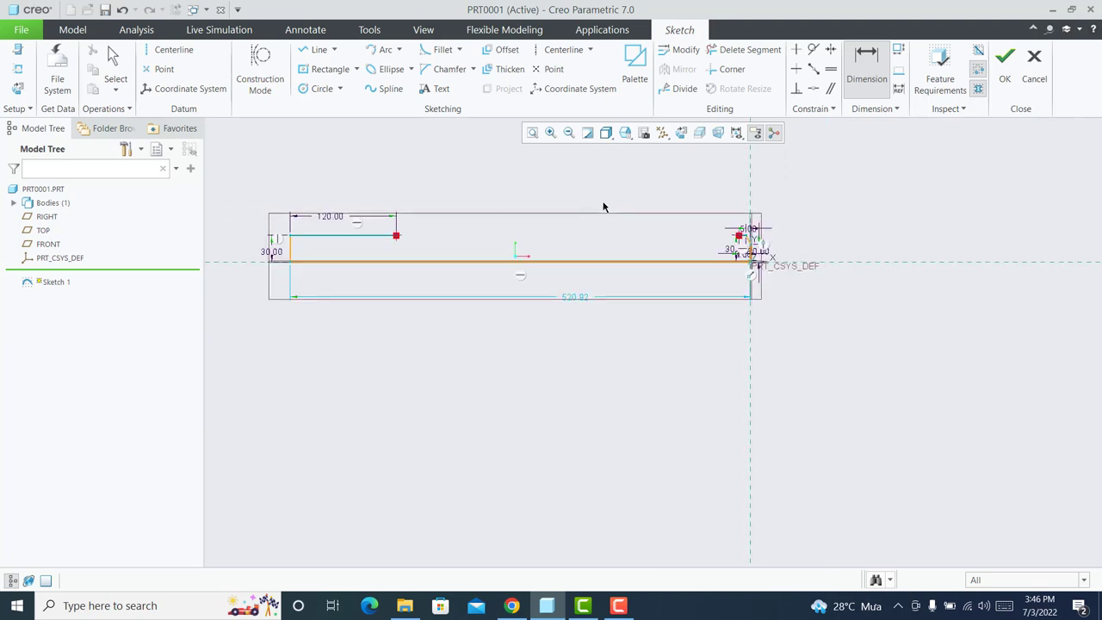
pyautogui.middleClick(603, 207)
pyautogui.write('40')
pyautogui.press('Return')
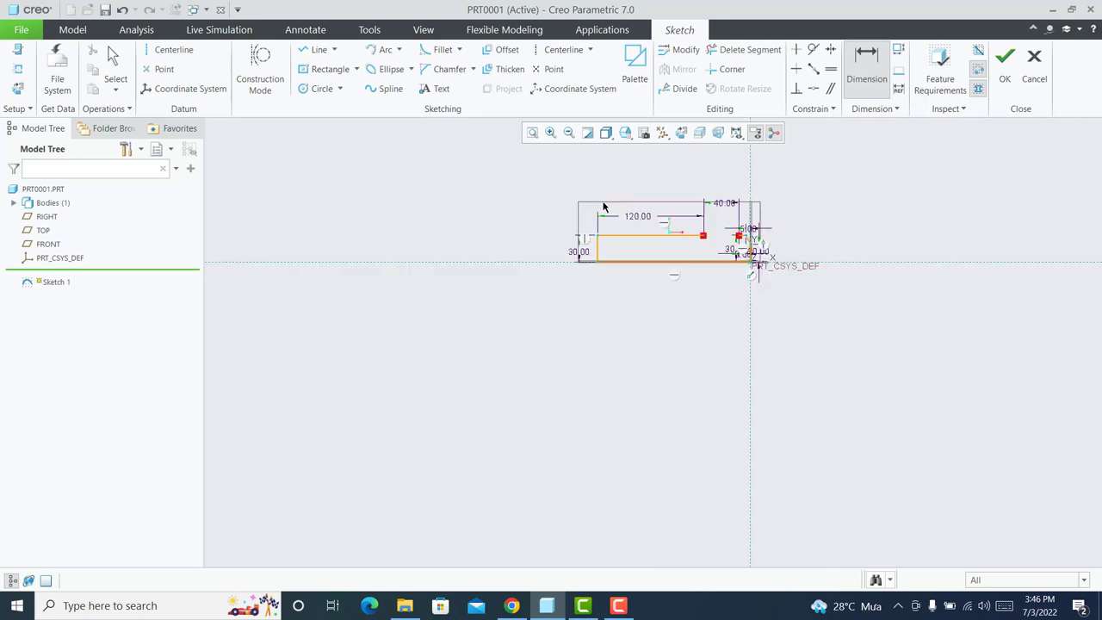
pyautogui.scroll(-3, 727, 249)
pyautogui.scroll(3, 727, 250)
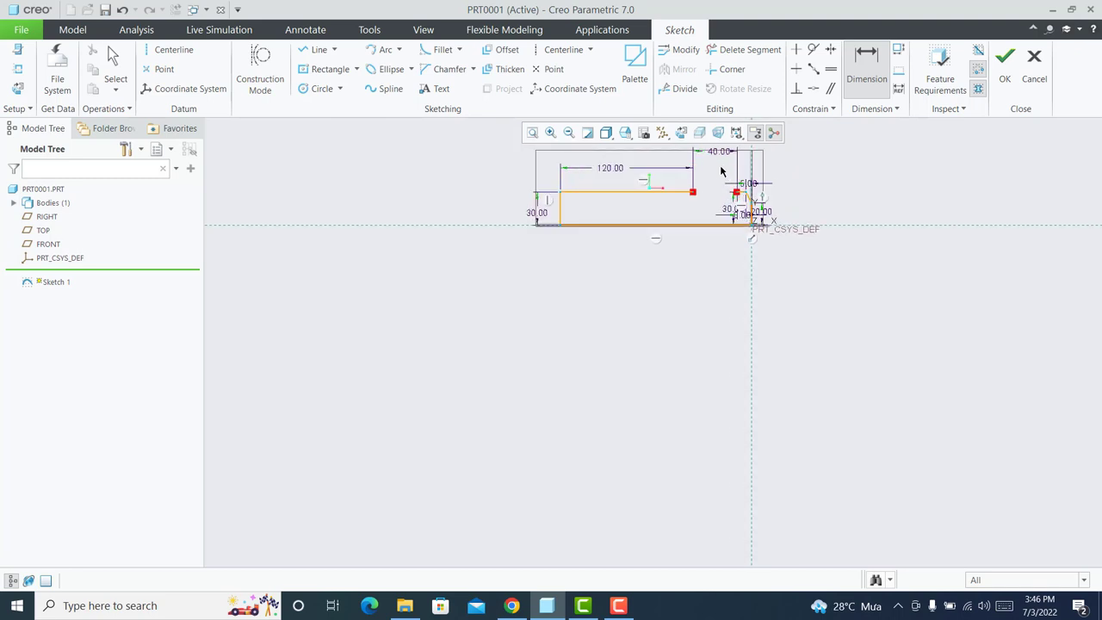
pyautogui.scroll(-2, 730, 258)
# Draw a circle near the upper line's right end with diameter 50.
pyautogui.click(321, 89)
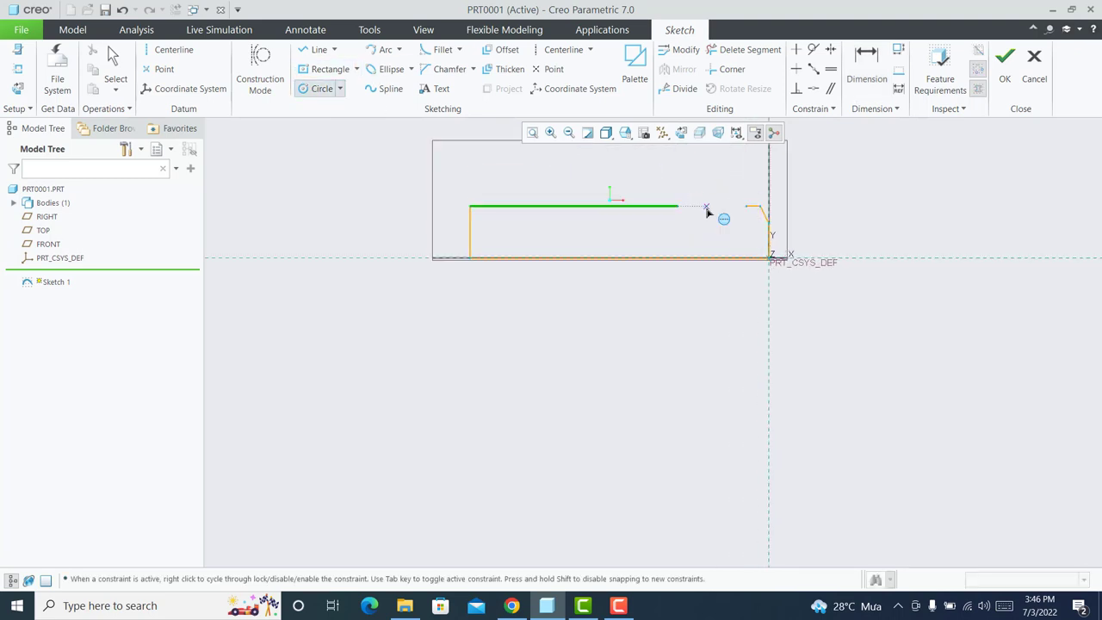
pyautogui.click(678, 207)
pyautogui.middleClick(677, 207)
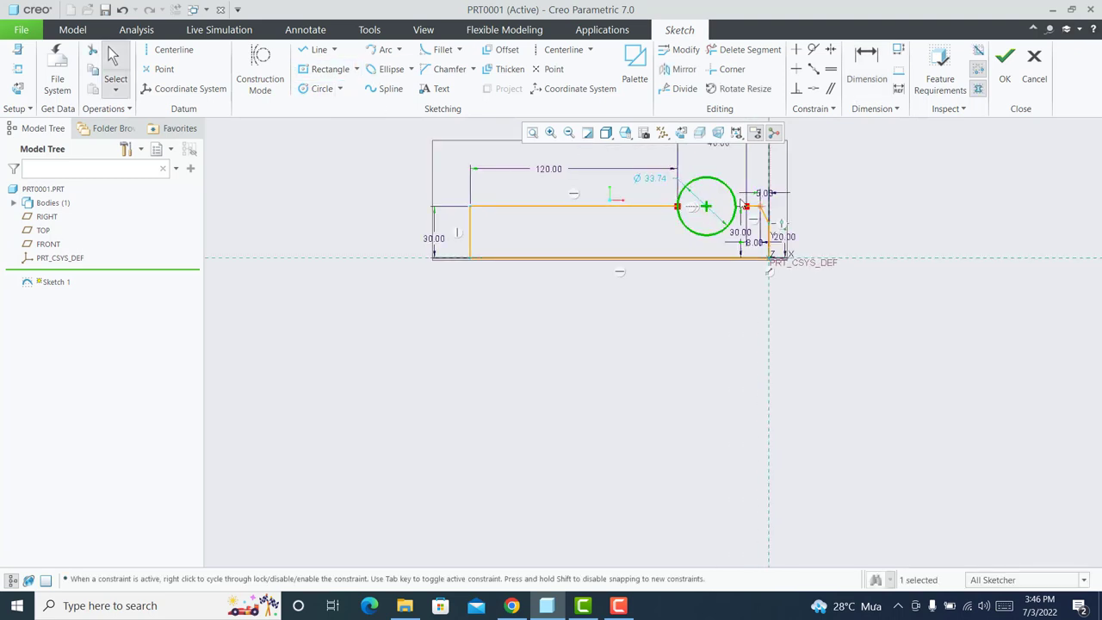
pyautogui.doubleClick(658, 179)
pyautogui.write('40')
pyautogui.press('Return')
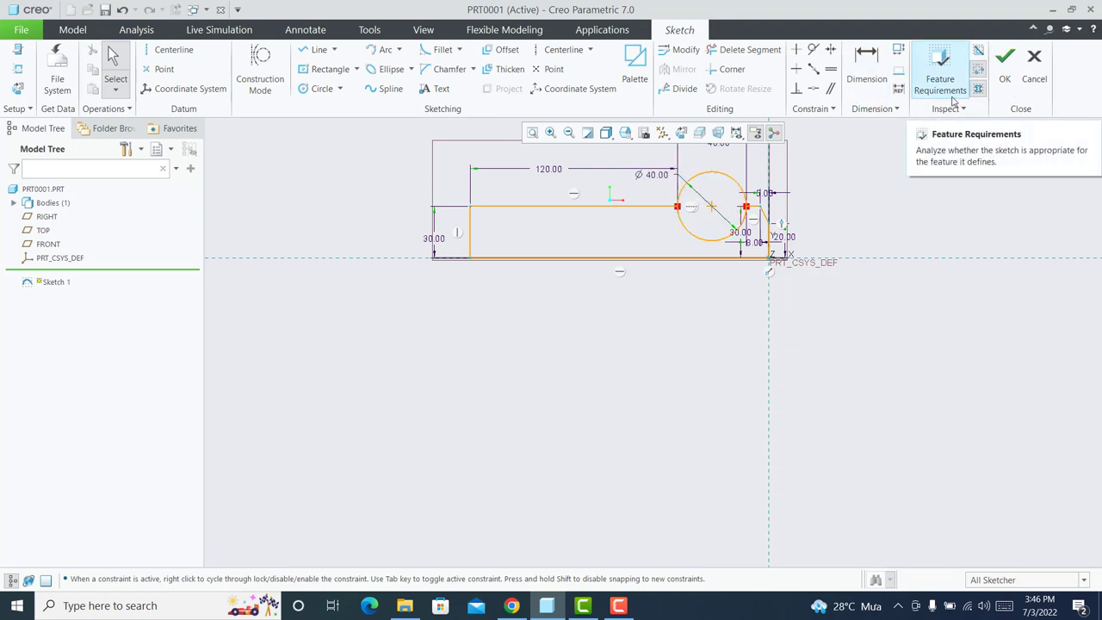
pyautogui.scroll(-1, 680, 178)
pyautogui.scroll(-2, 711, 181)
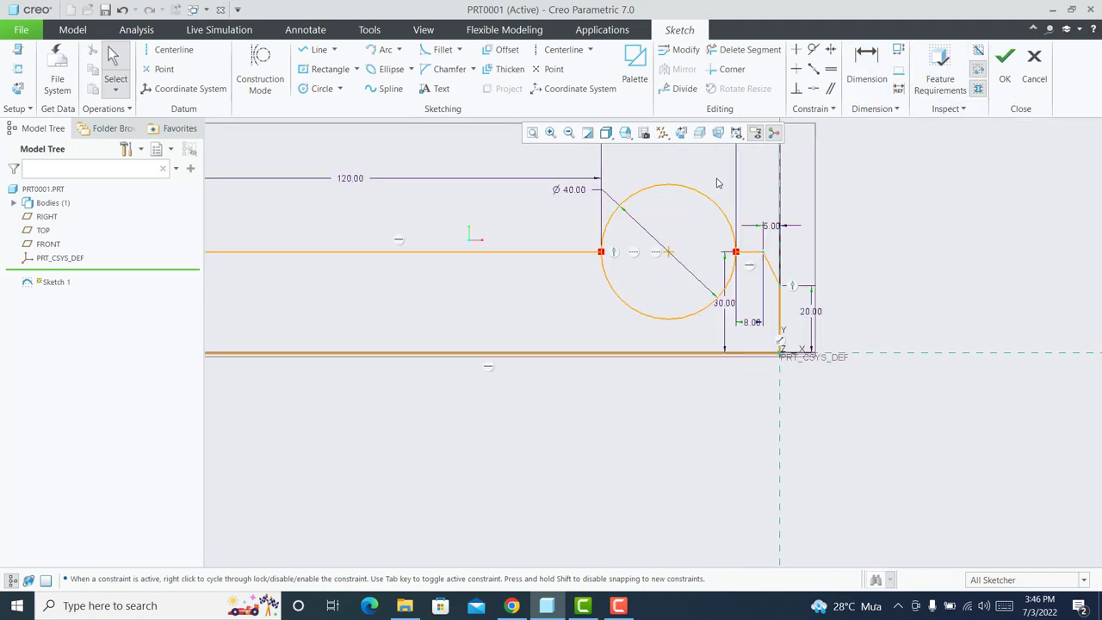
pyautogui.doubleClick(572, 191)
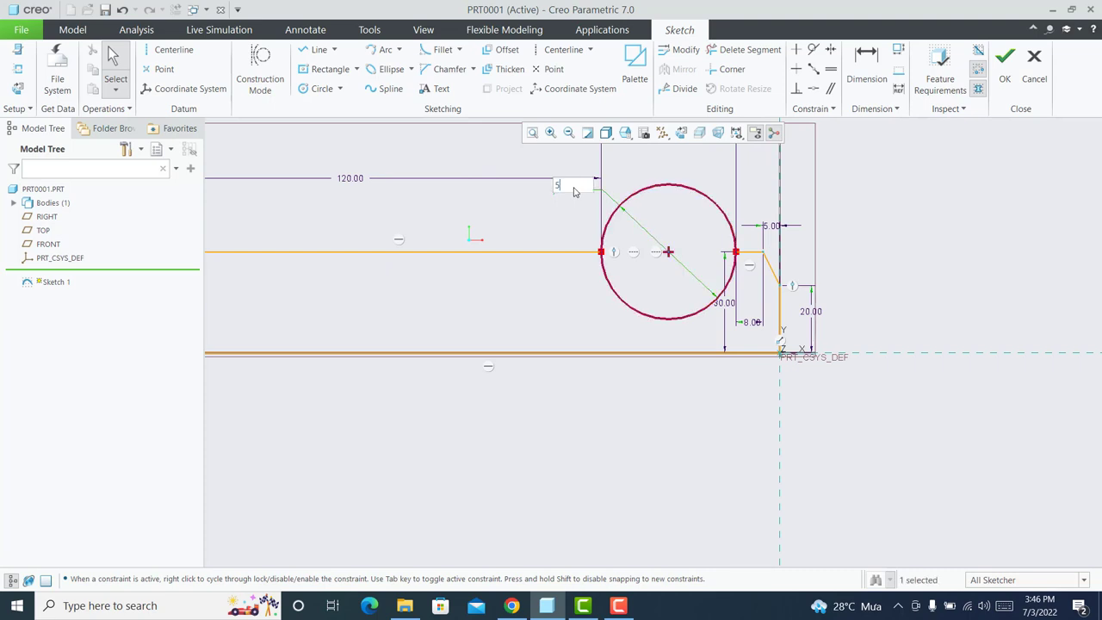
pyautogui.write('50')
pyautogui.press('Return')
# Undo a conflicting tangent constraint and snap the circle onto the profile corner.
pyautogui.click(925, 206)
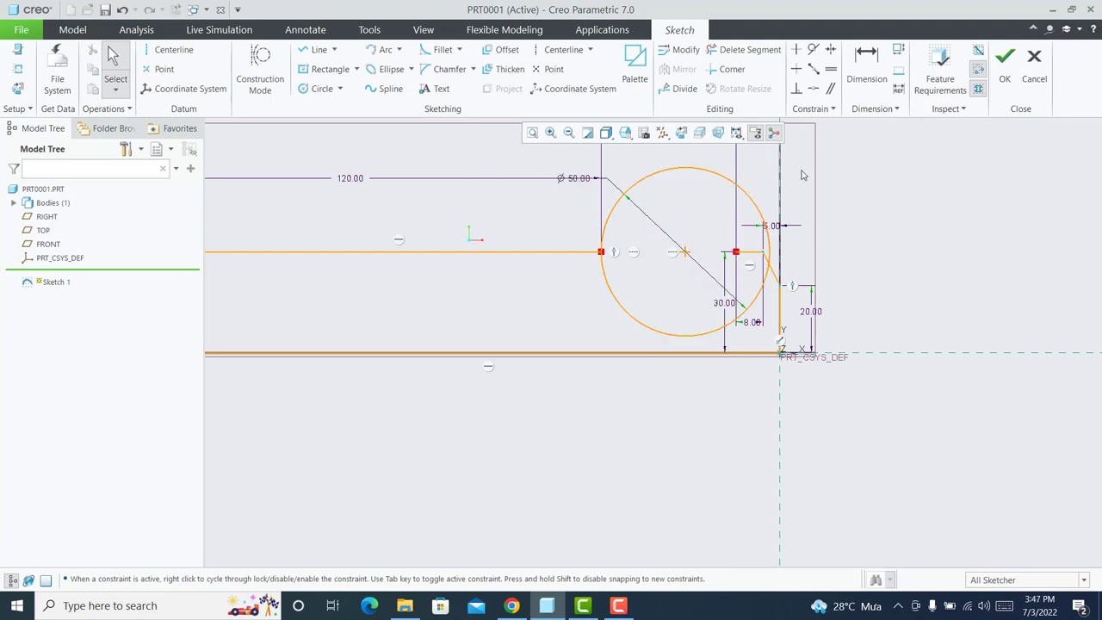
pyautogui.click(813, 89)
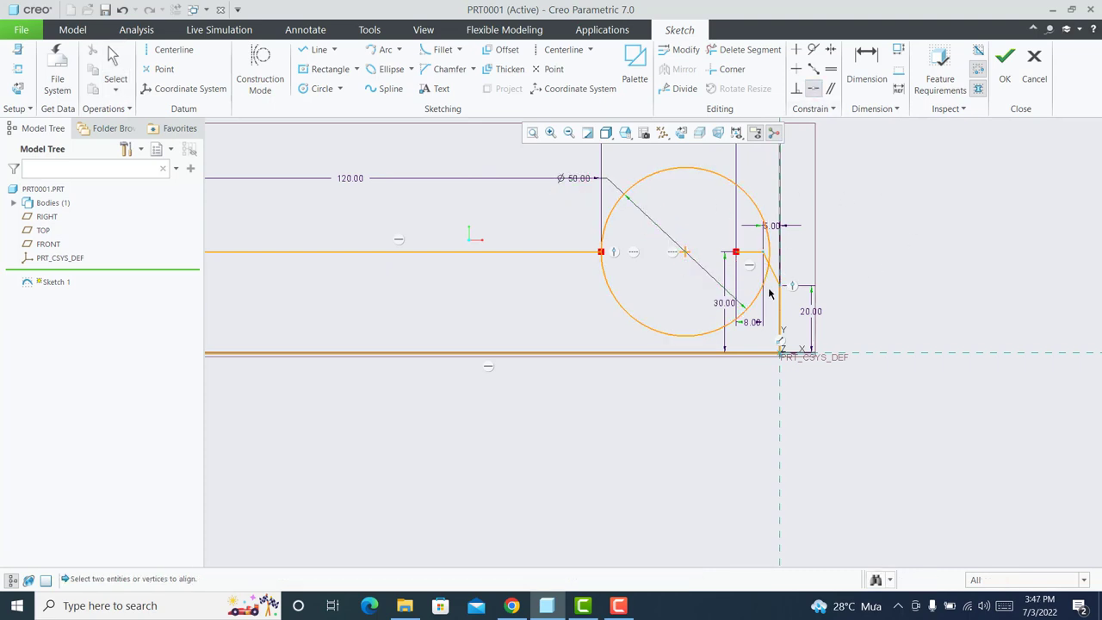
pyautogui.click(726, 253)
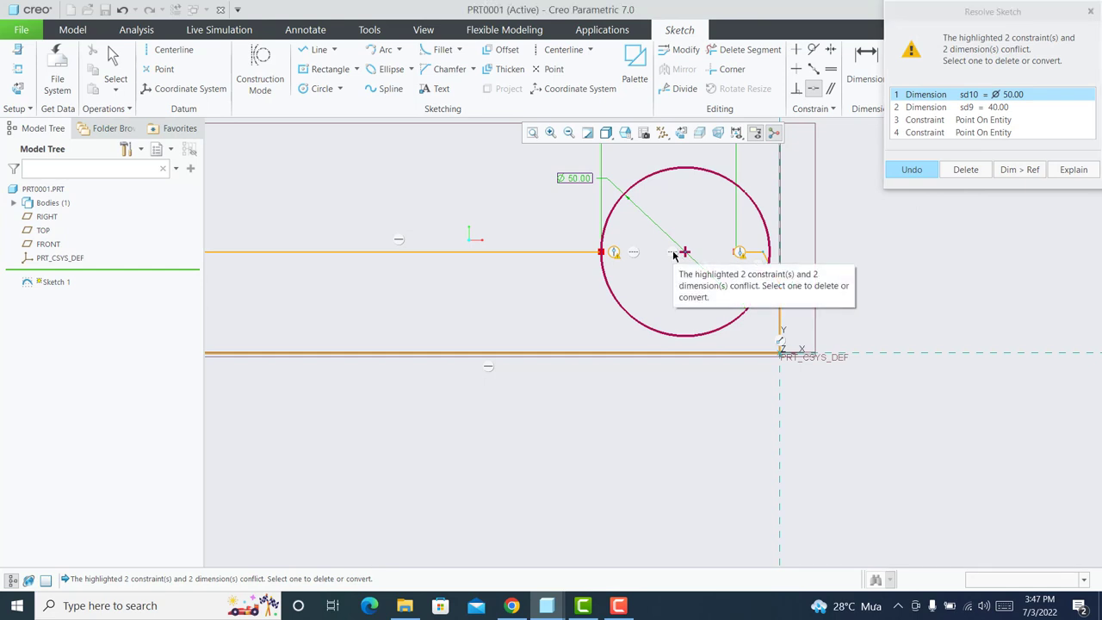
pyautogui.click(911, 170)
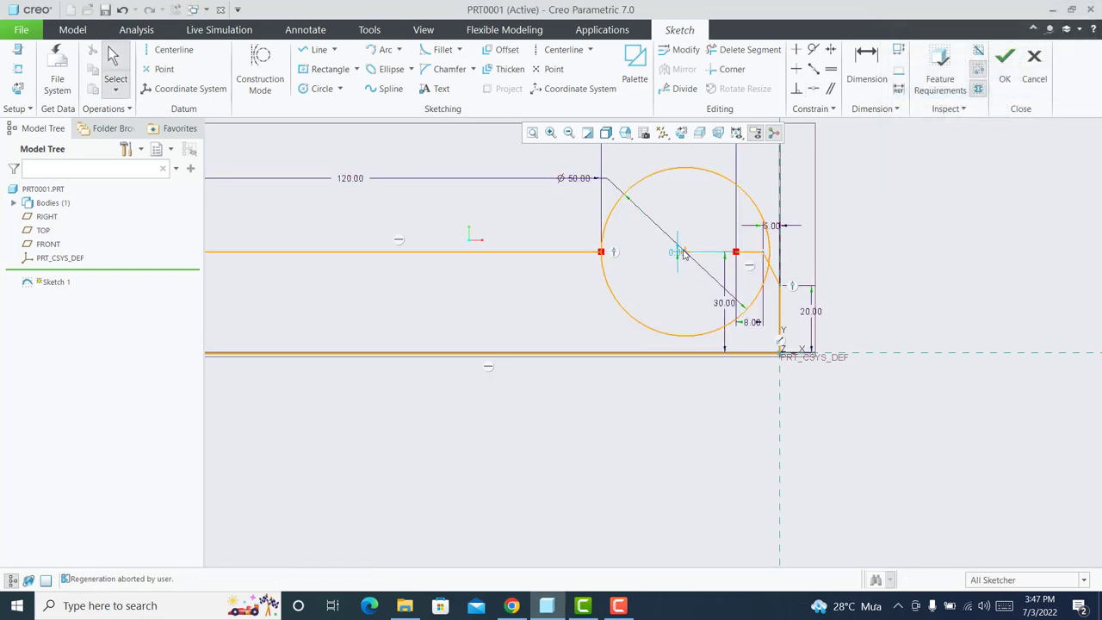
pyautogui.moveTo(681, 251)
pyautogui.mouseDown()
pyautogui.moveTo(677, 201)
pyautogui.moveTo(724, 232)
pyautogui.mouseUp()
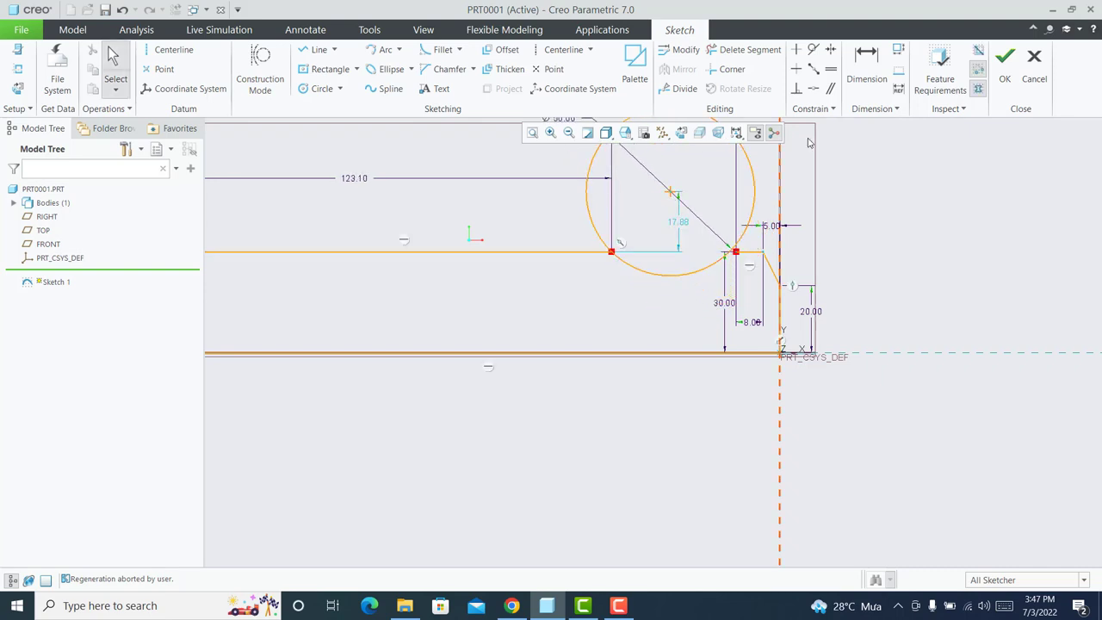
pyautogui.click(742, 257)
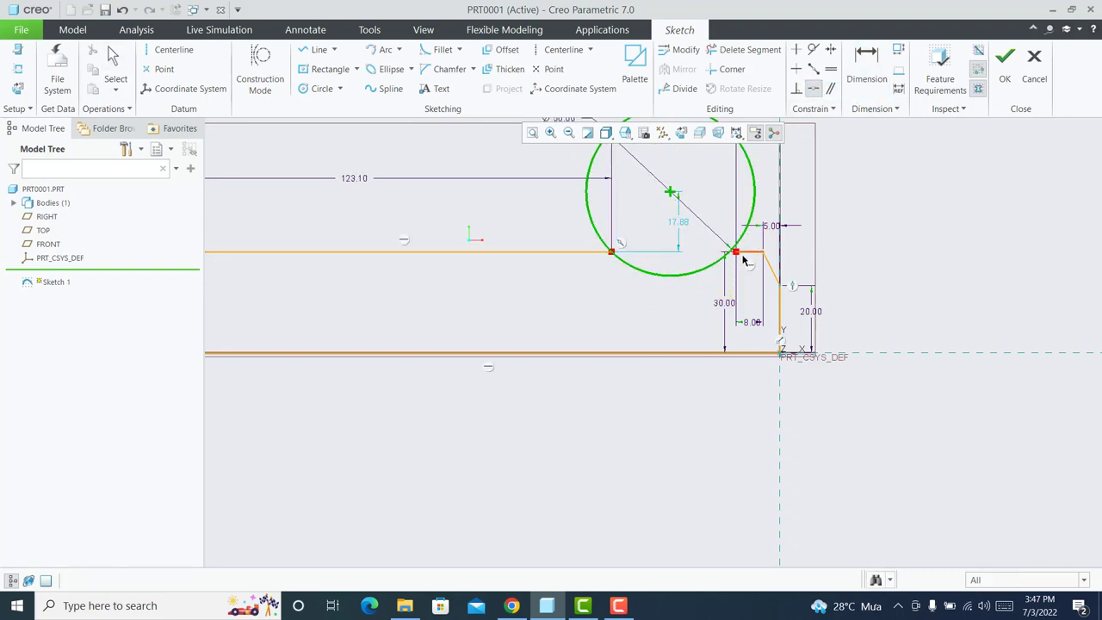
pyautogui.click(743, 258)
# Trim away the circle's upper part, leaving a concave notch arc.
pyautogui.scroll(1, 849, 276)
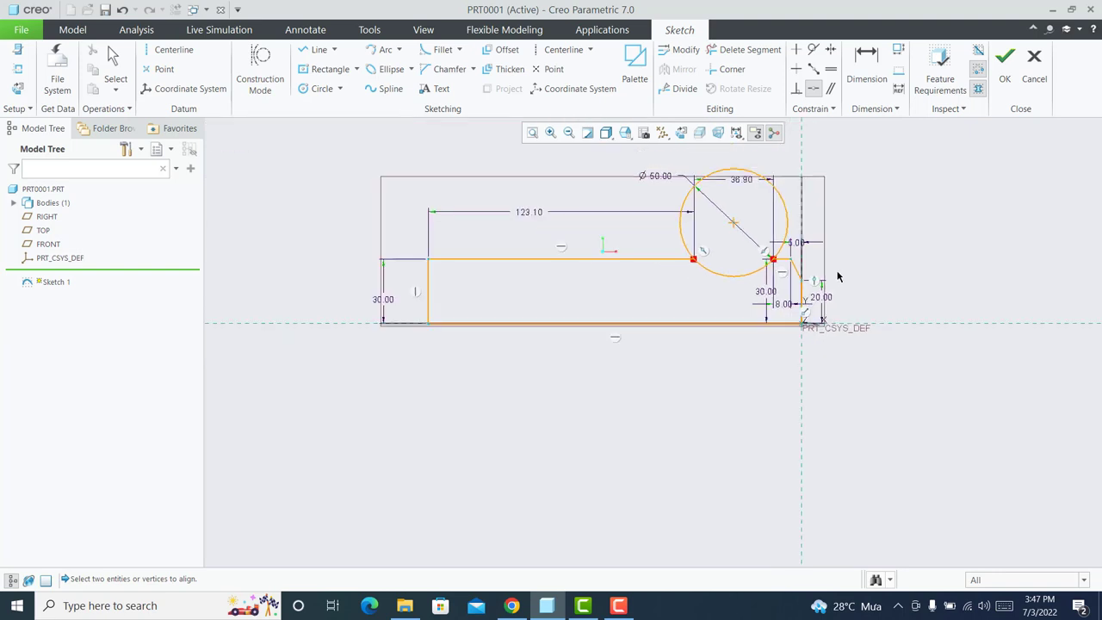
pyautogui.scroll(1, 836, 275)
pyautogui.click(736, 52)
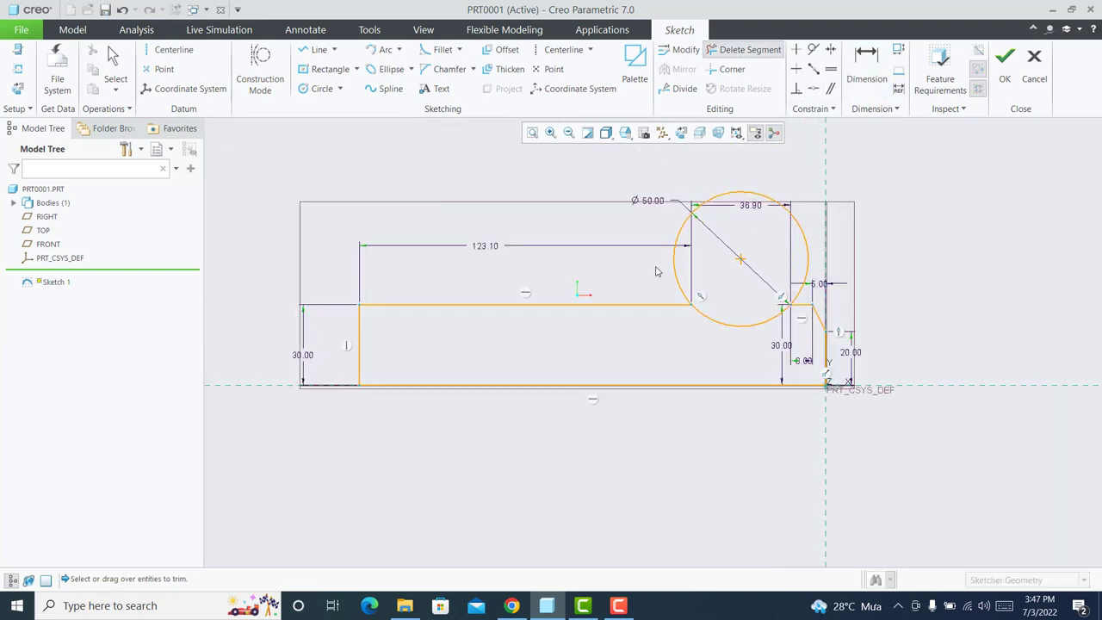
pyautogui.click(808, 251)
pyautogui.scroll(1, 854, 315)
pyautogui.scroll(-1, 852, 313)
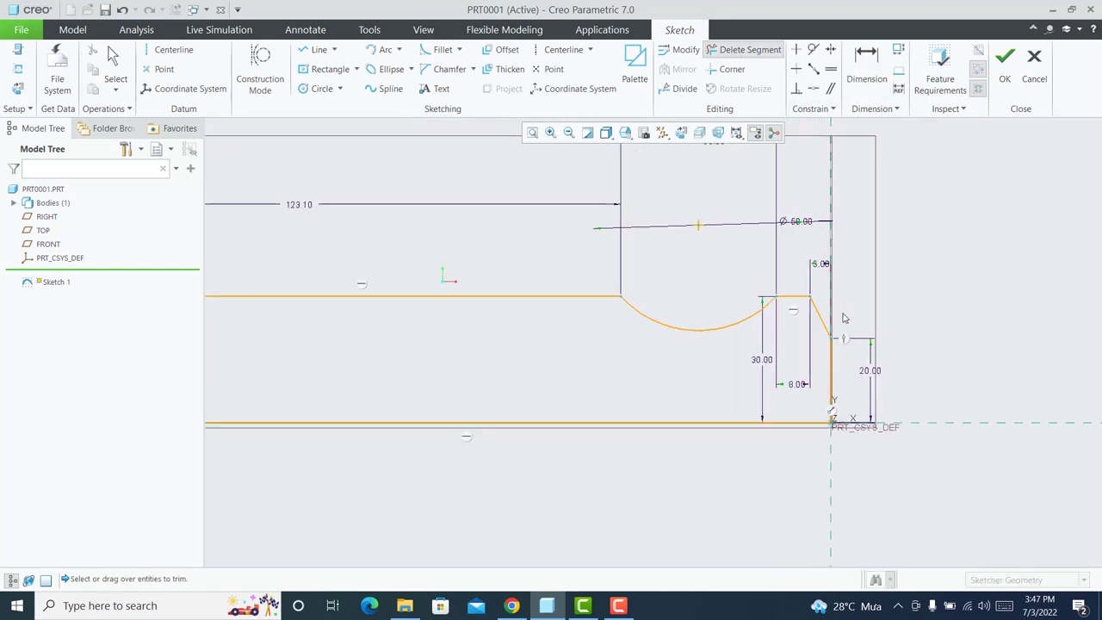
pyautogui.scroll(-1, 853, 313)
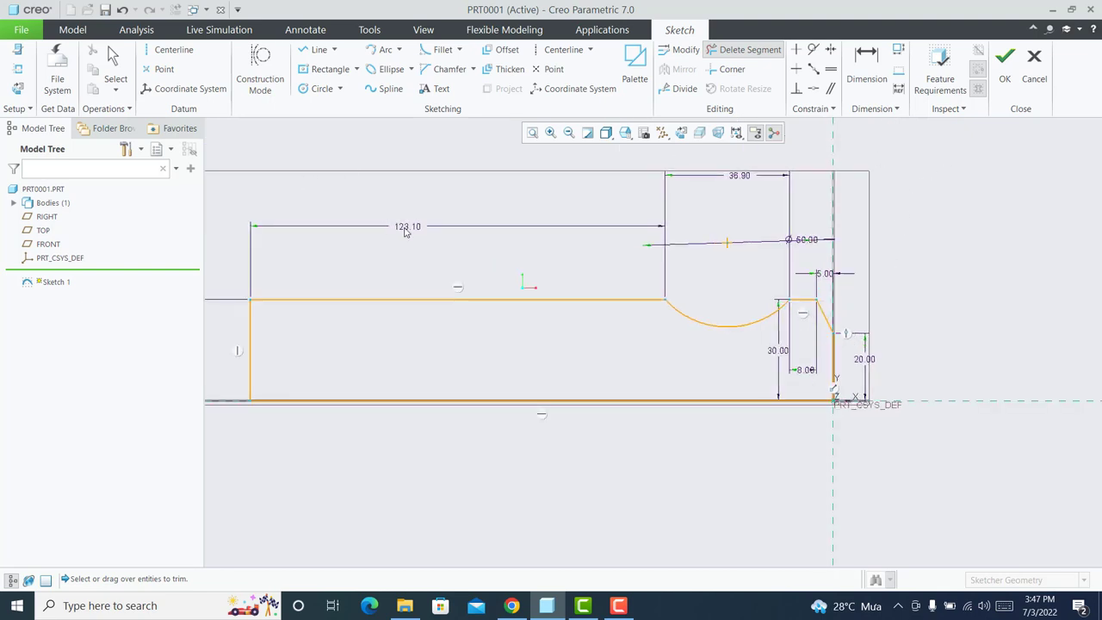
# Set the 123.10 length dimension to 120 and the 36.90 notch dimension to 40.
pyautogui.write('d')
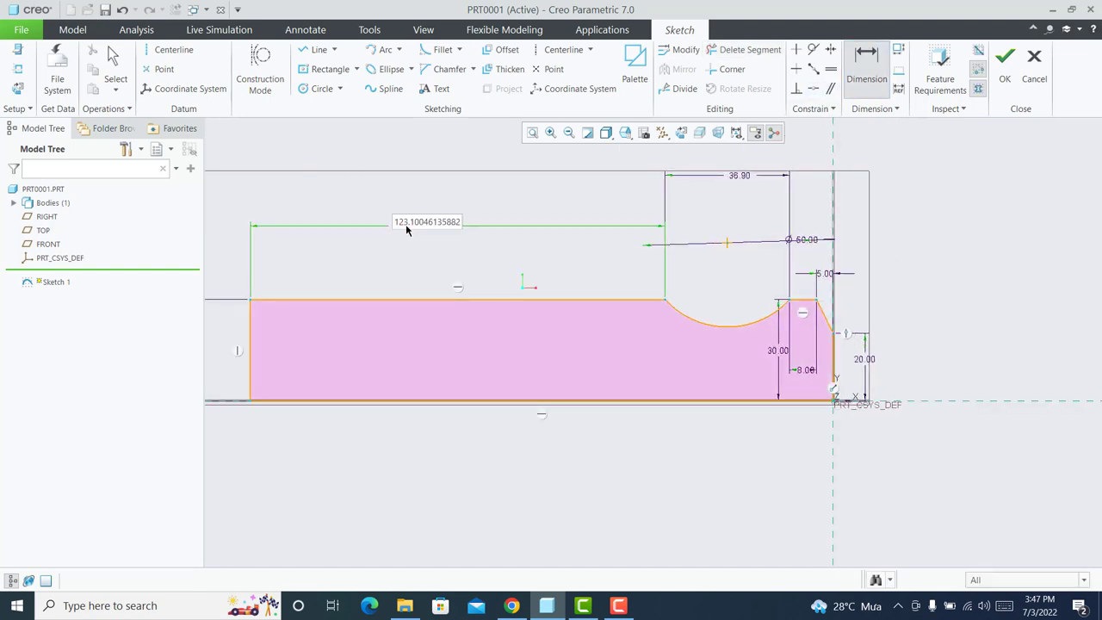
pyautogui.write('120')
pyautogui.press('Return')
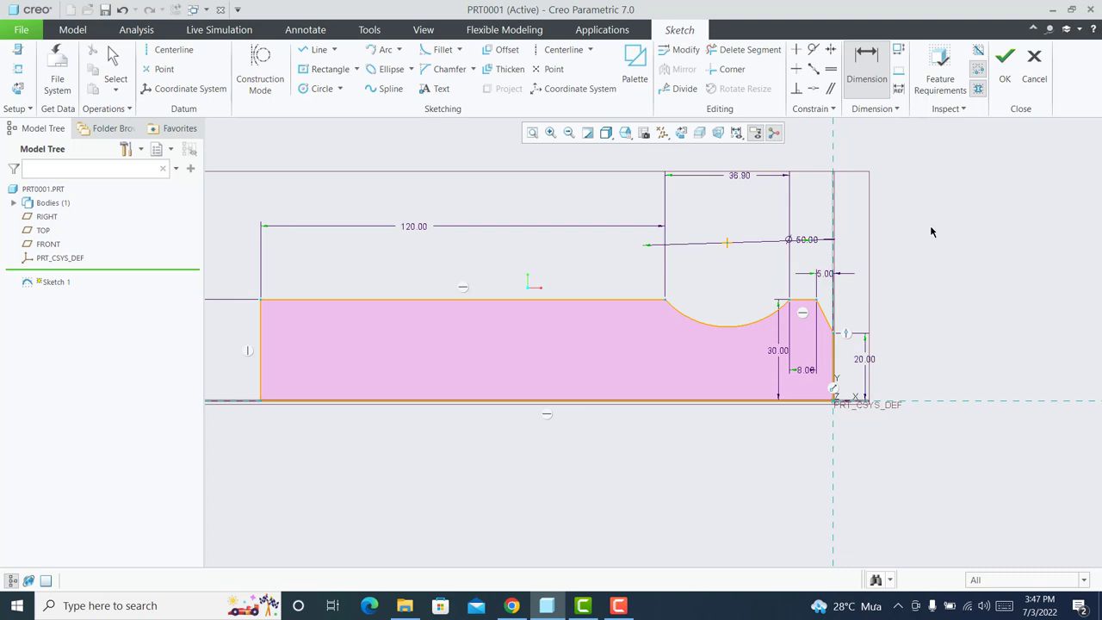
pyautogui.scroll(1, 930, 231)
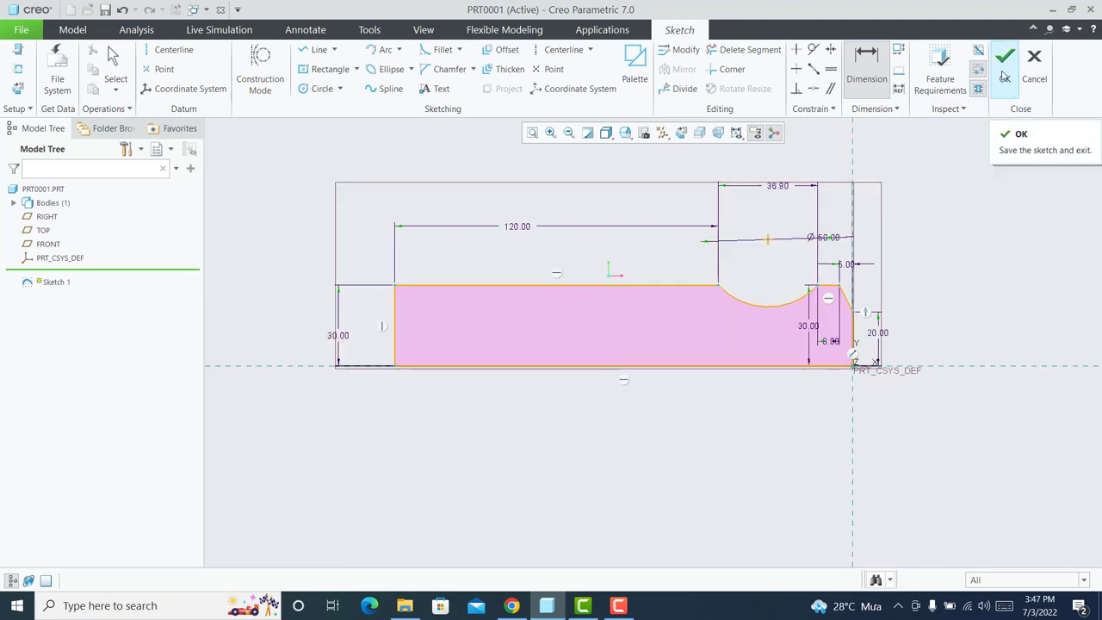
pyautogui.doubleClick(778, 186)
pyautogui.write('40')
pyautogui.press('Return')
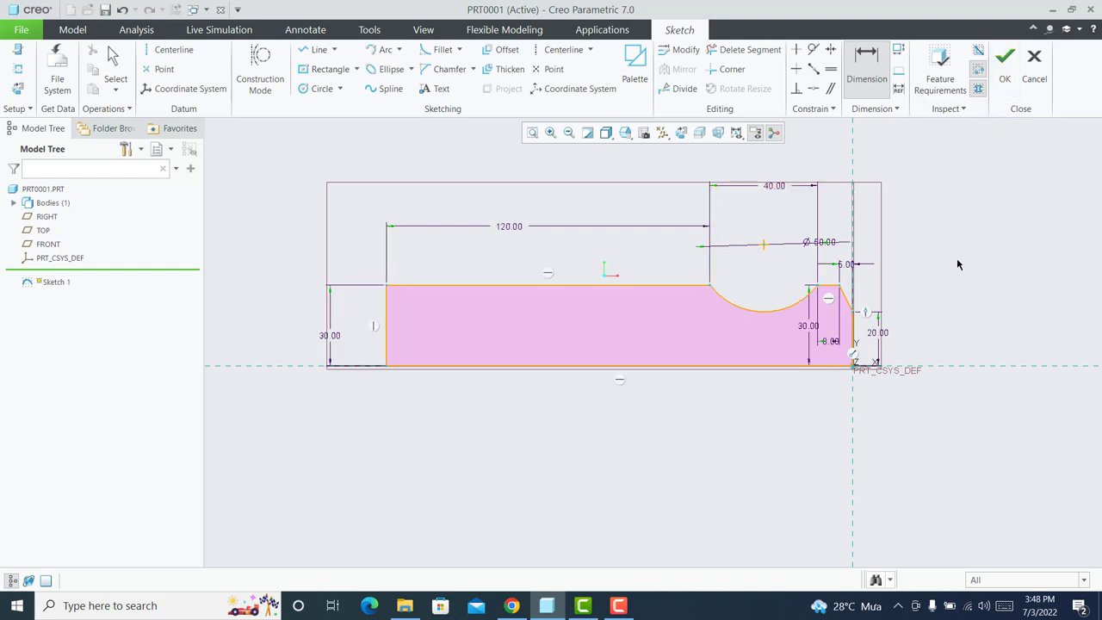
# Finish the sketch and revolve it about the bottom edge into a solid handle.
pyautogui.click(999, 85)
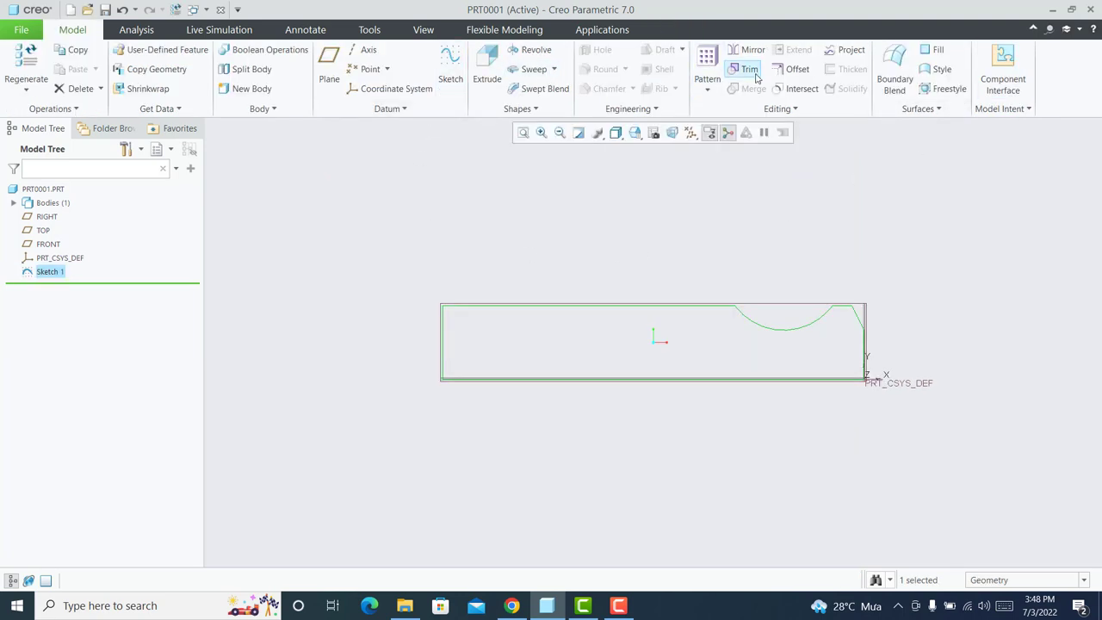
pyautogui.click(532, 50)
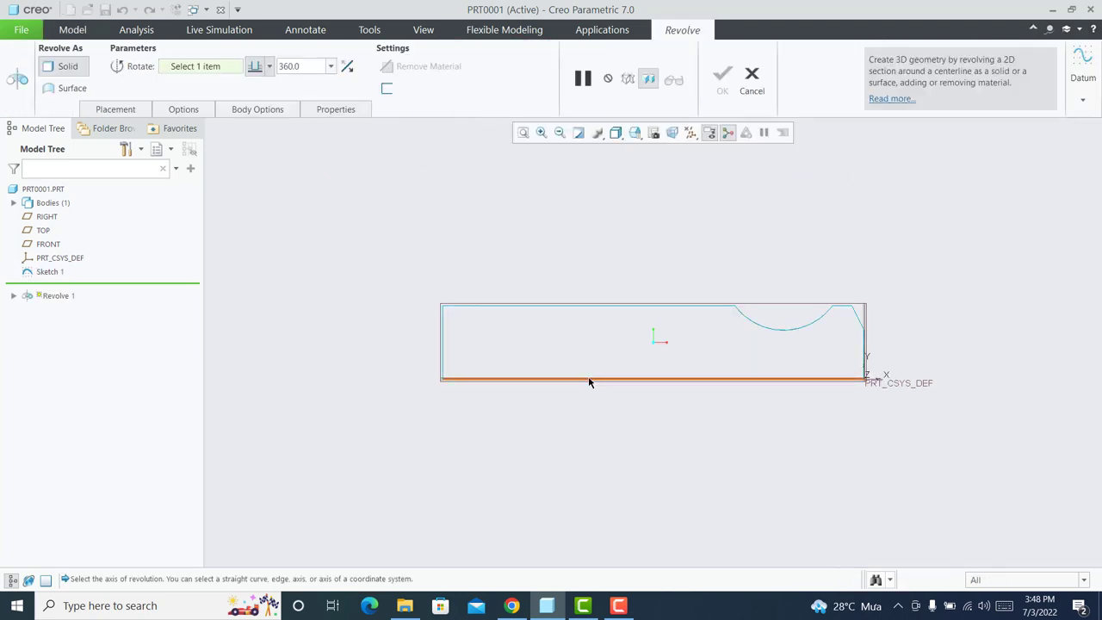
pyautogui.click(589, 380)
pyautogui.click(723, 78)
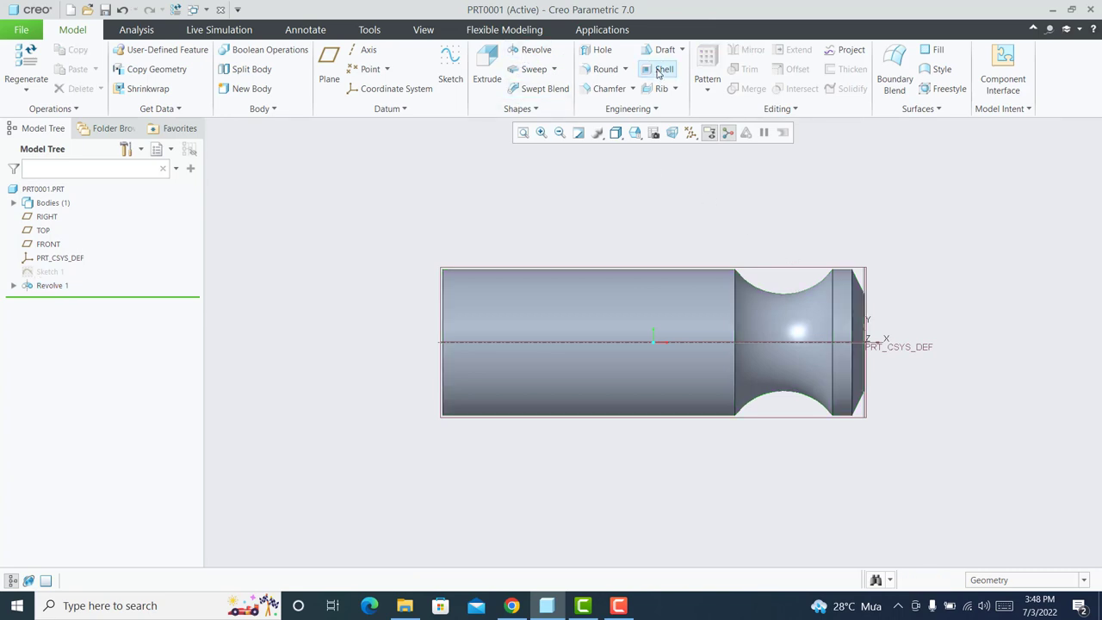
# Round the handle's left end edge with radius 20 and return to standard orientation.
pyautogui.click(603, 70)
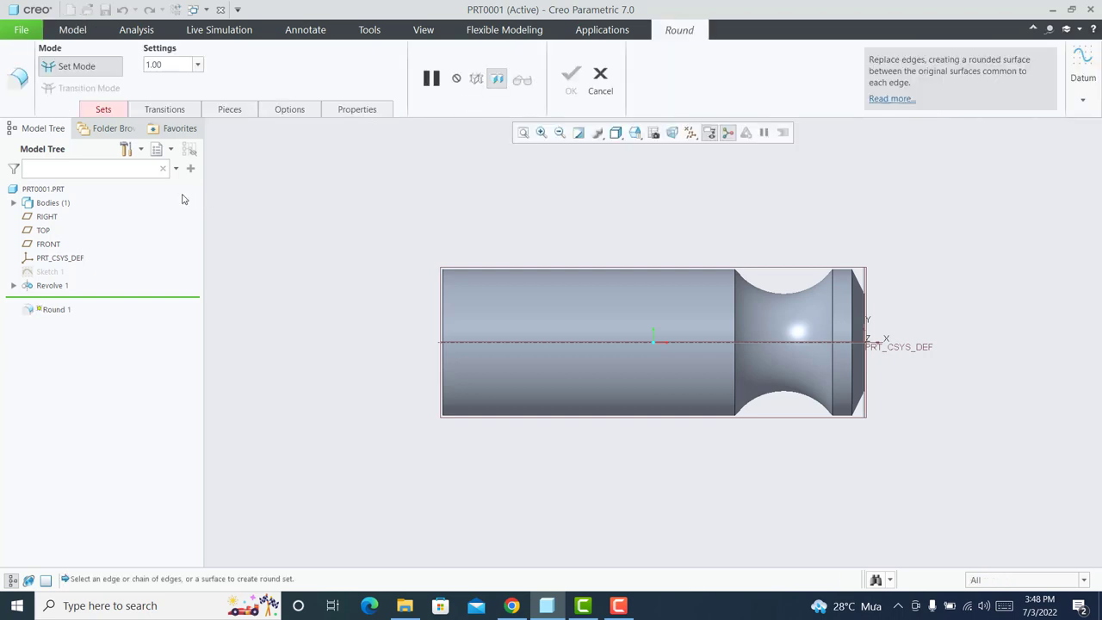
pyautogui.click(181, 68)
pyautogui.write('0')
pyautogui.press('Return')
pyautogui.click(445, 273)
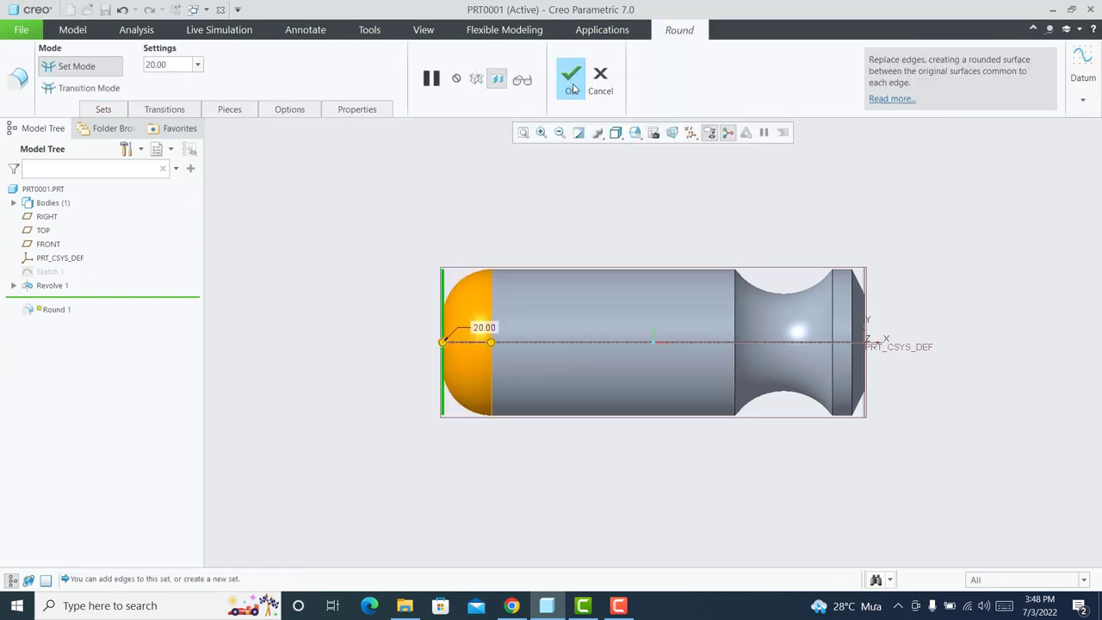
pyautogui.click(571, 77)
pyautogui.click(577, 227)
pyautogui.hotkey('ctrl', 'd')
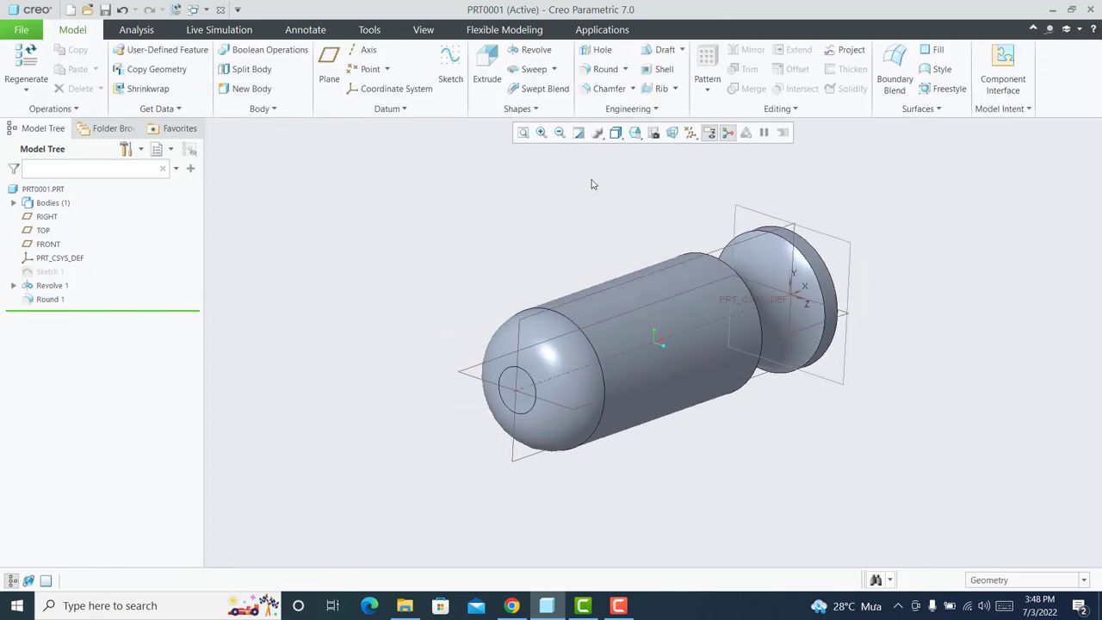
# Start a sketch on the RIGHT plane and view it face-on.
pyautogui.click(450, 61)
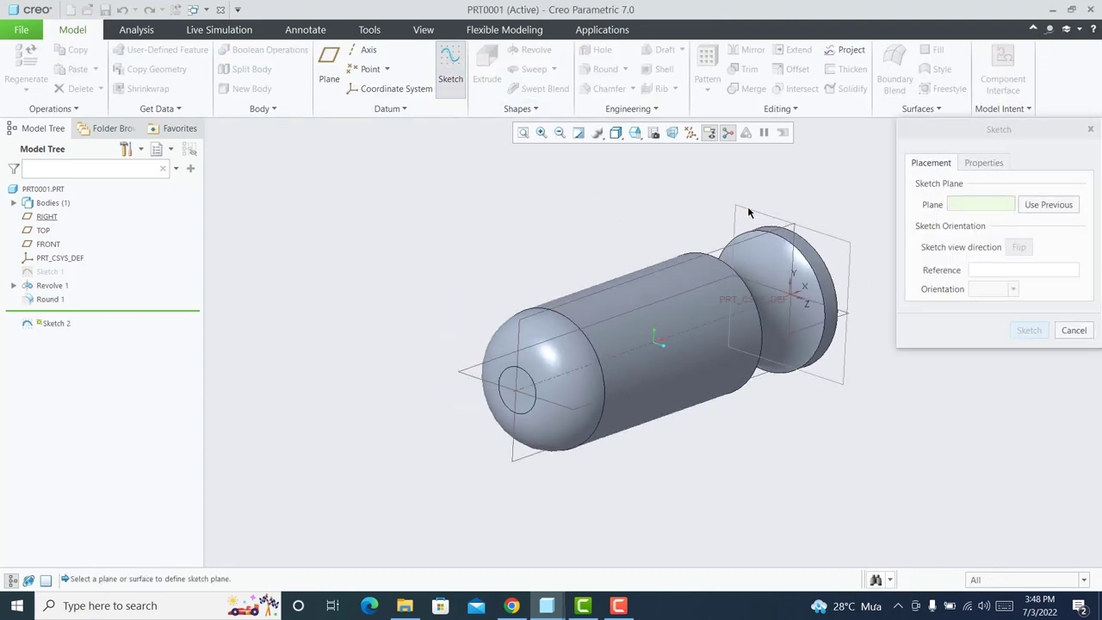
pyautogui.click(847, 327)
pyautogui.click(1029, 331)
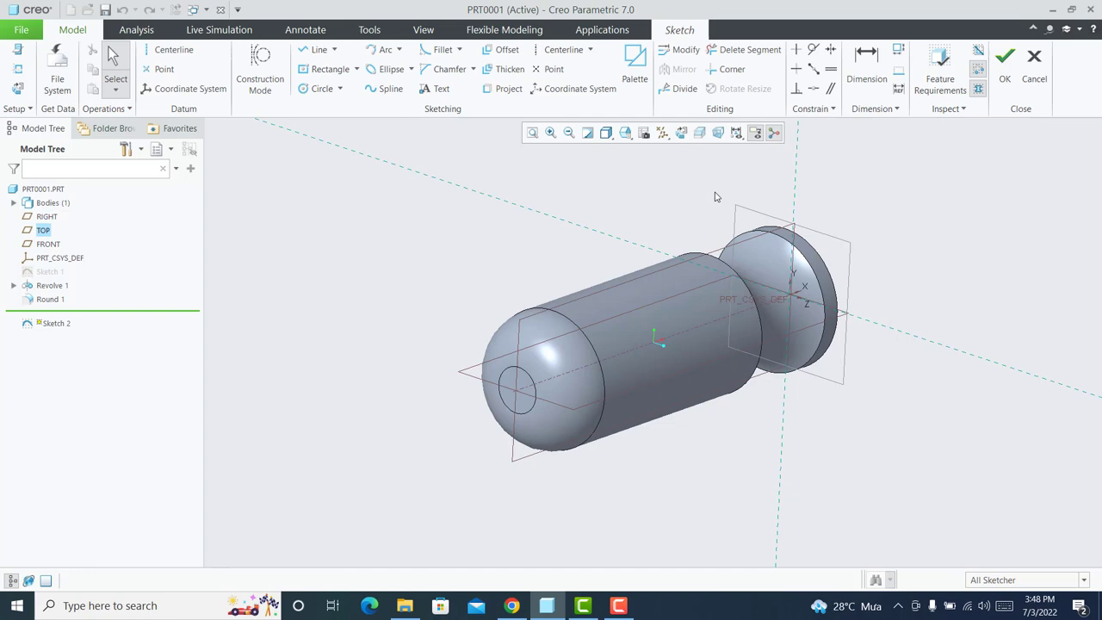
pyautogui.click(681, 132)
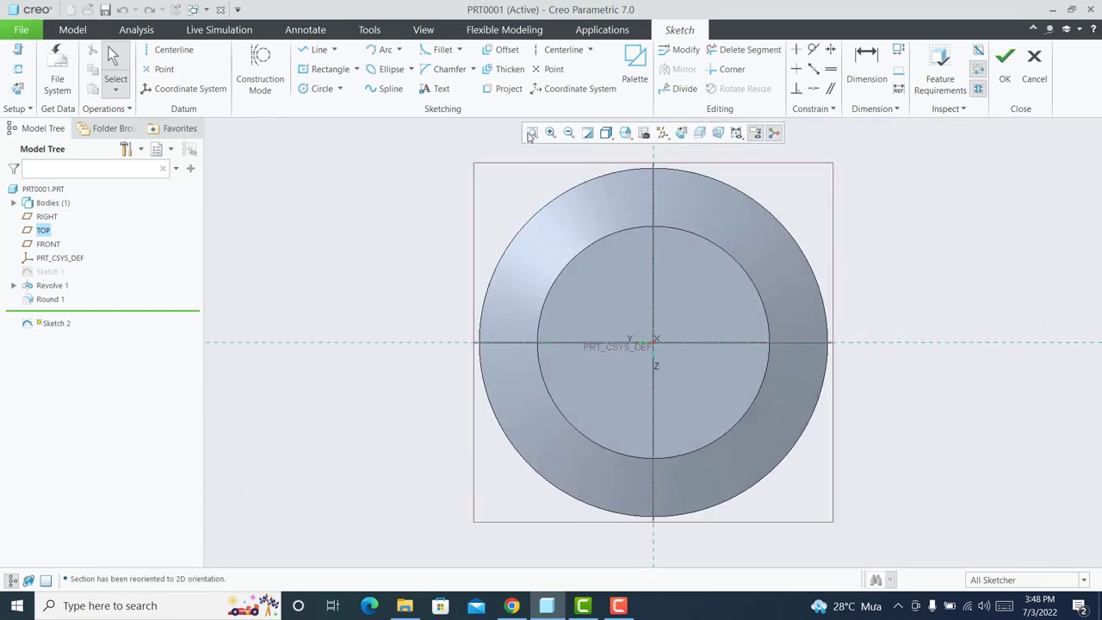
pyautogui.scroll(-3, 577, 284)
# Draw a circle with its centre dimensioned 77 above the axis.
pyautogui.click(323, 89)
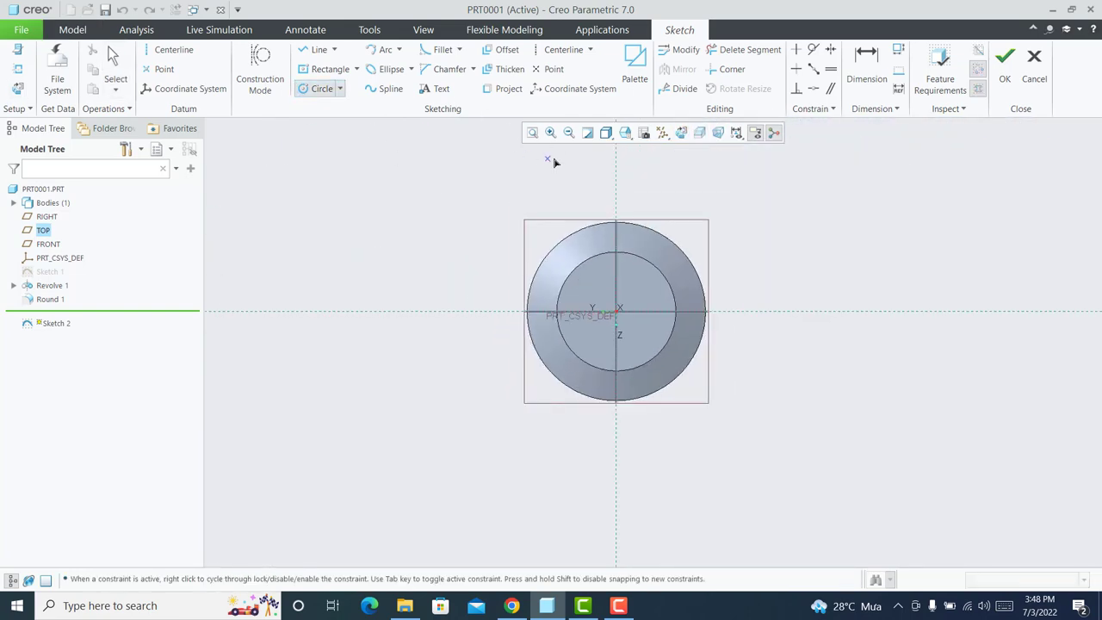
pyautogui.click(615, 157)
pyautogui.click(628, 230)
pyautogui.click(866, 69)
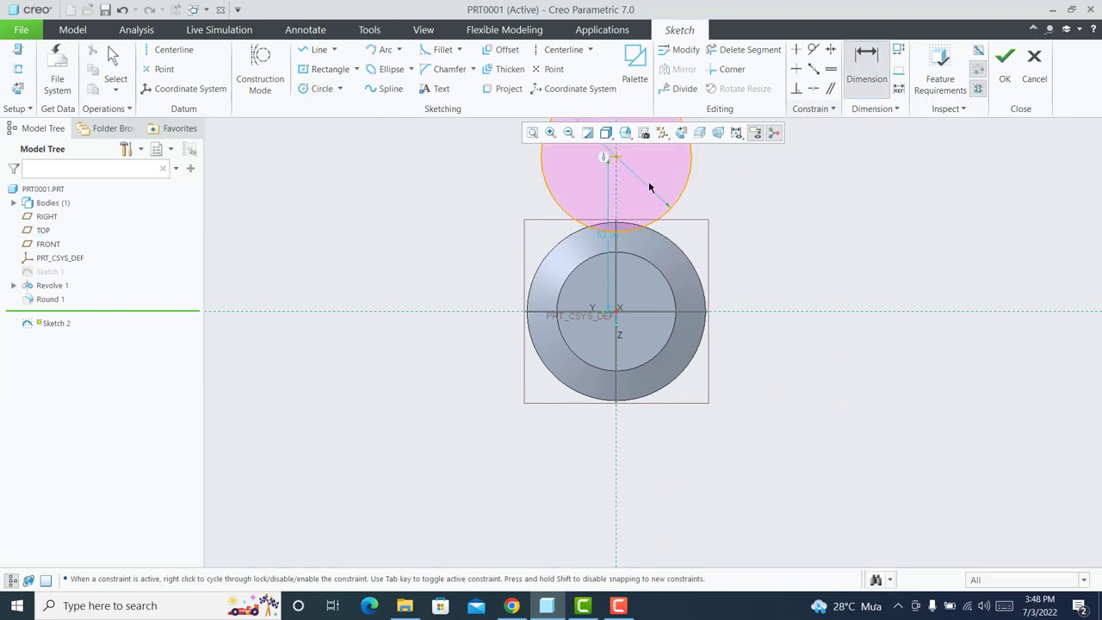
pyautogui.click(613, 181)
pyautogui.middleClick(606, 240)
pyautogui.write('77')
pyautogui.press('Return')
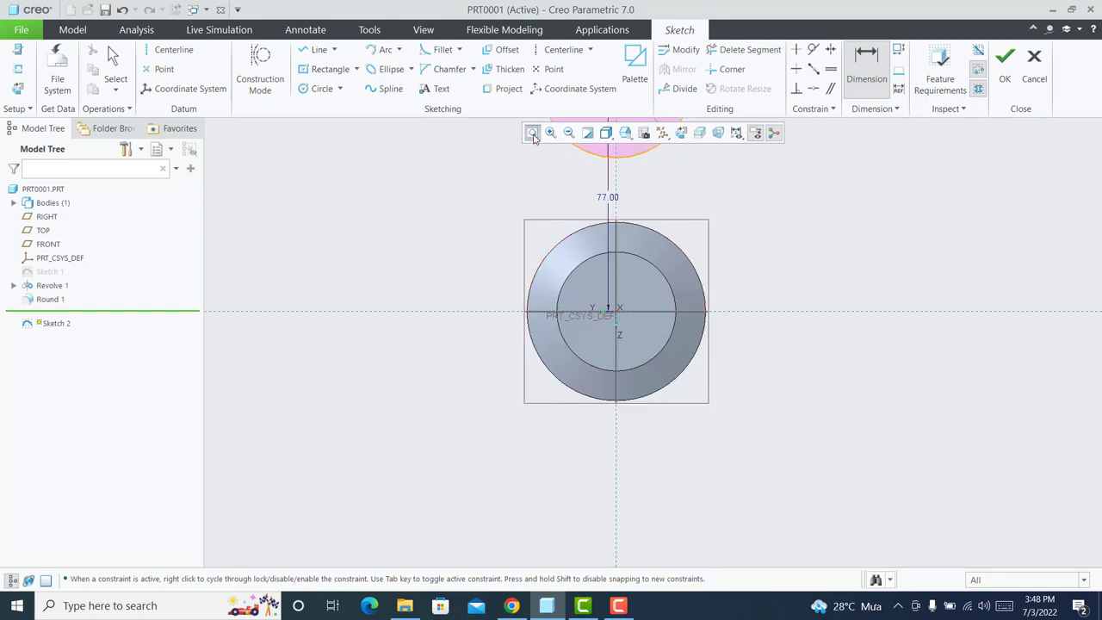
# Set the circle's diameter to 100 and finish the sketch.
pyautogui.click(532, 133)
pyautogui.doubleClick(560, 172)
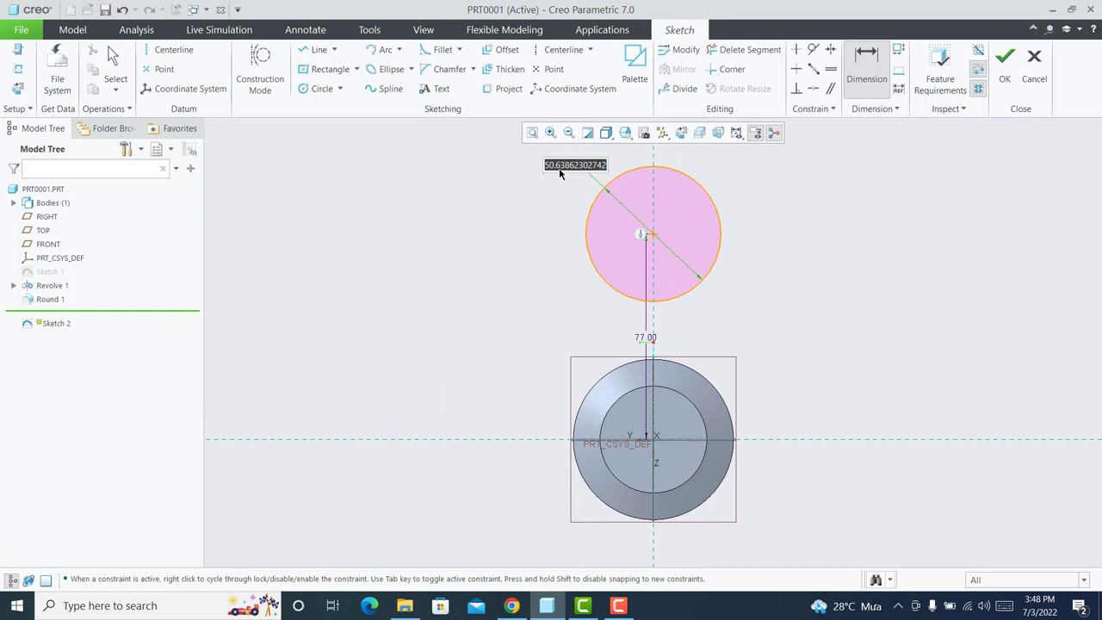
pyautogui.write('100')
pyautogui.press('Return')
pyautogui.scroll(-3, 799, 271)
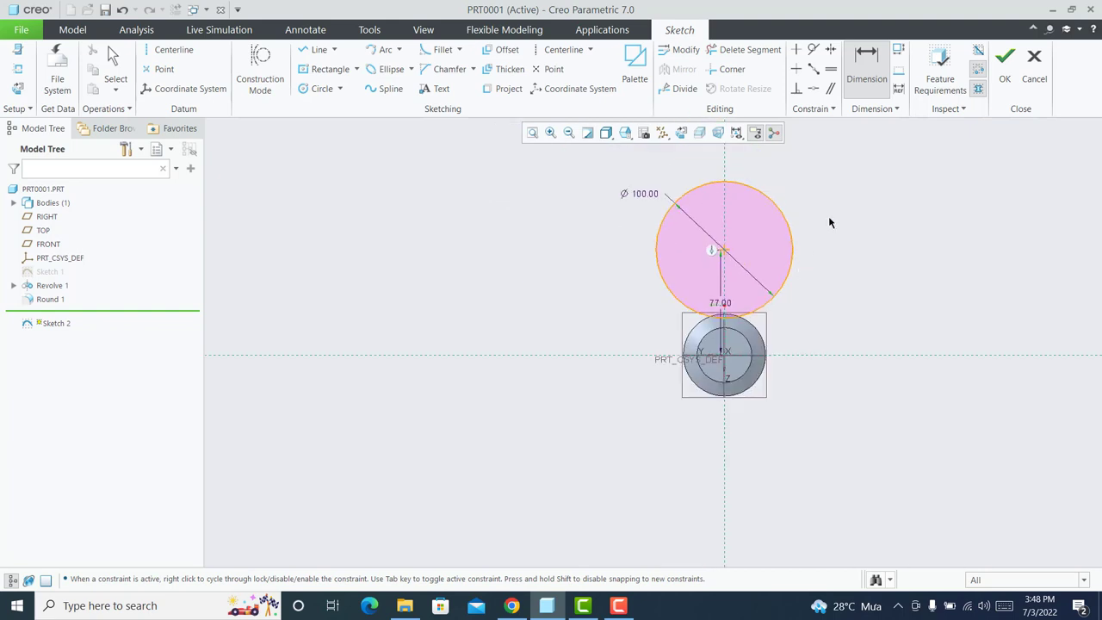
pyautogui.click(1004, 61)
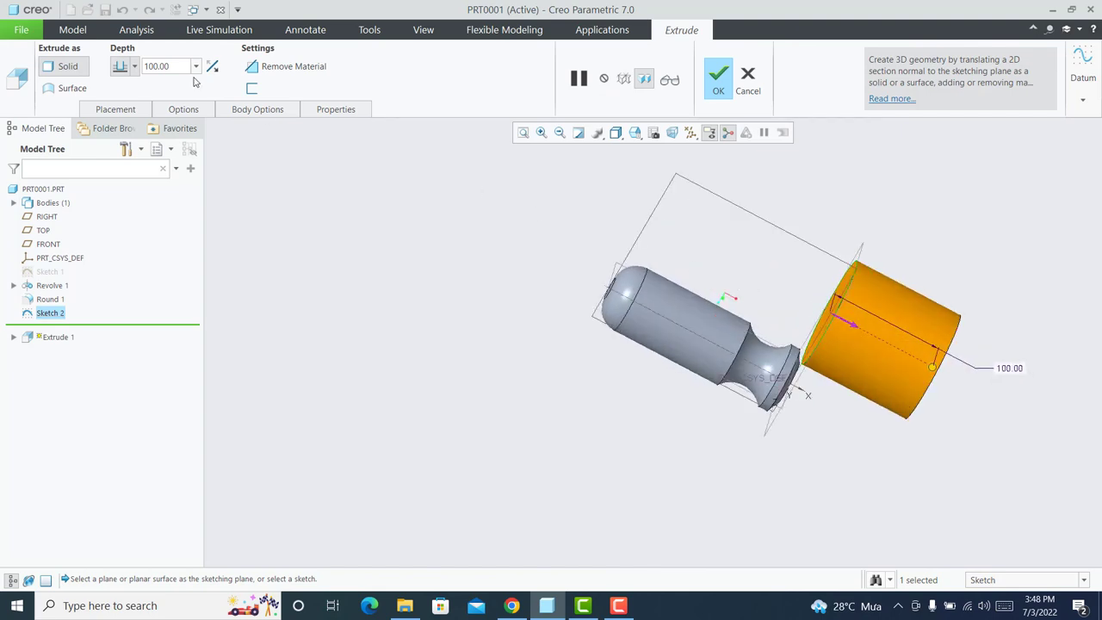
# Extrude the circle 20 deep as a flipped, material-removing cut.
pyautogui.click(213, 67)
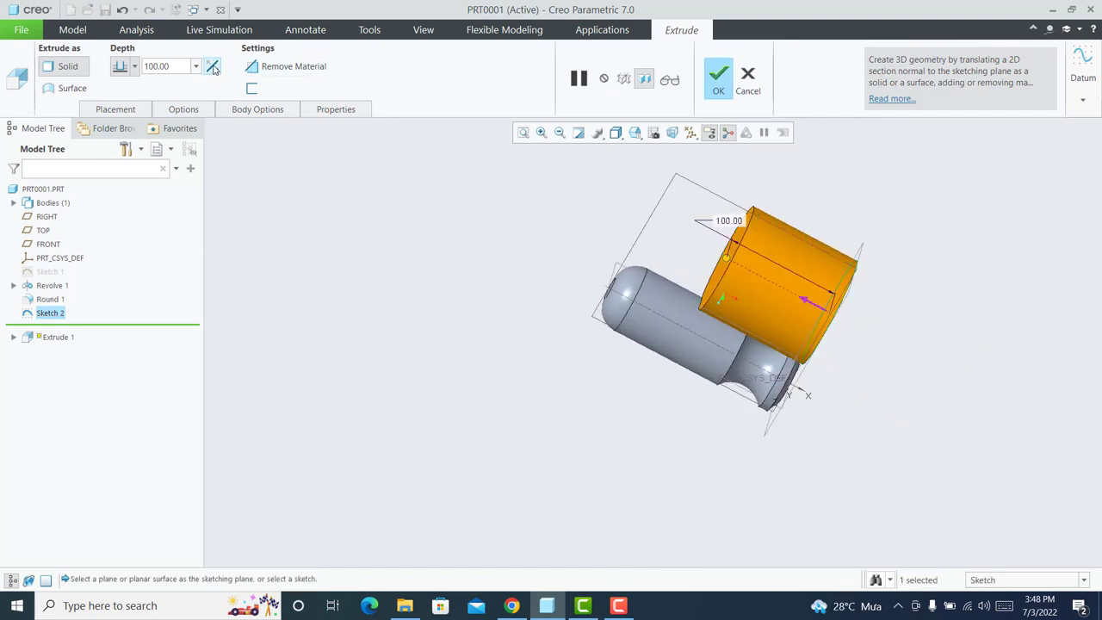
pyautogui.click(186, 66)
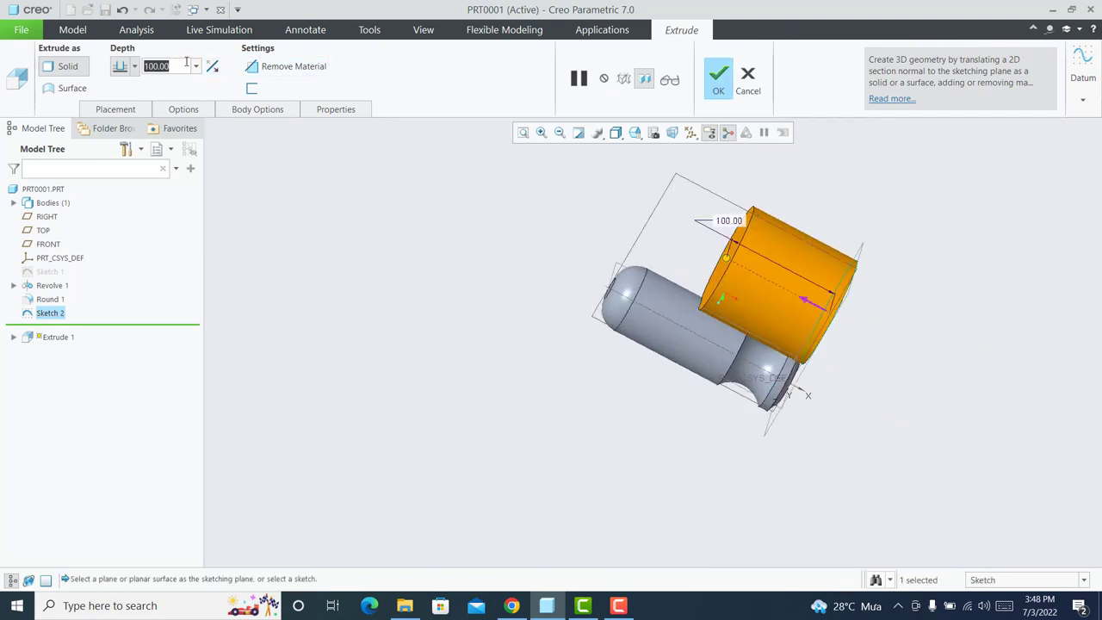
pyautogui.write('20')
pyautogui.press('Return')
pyautogui.moveTo(611, 253); pyautogui.dragTo(603, 259, button='middle')
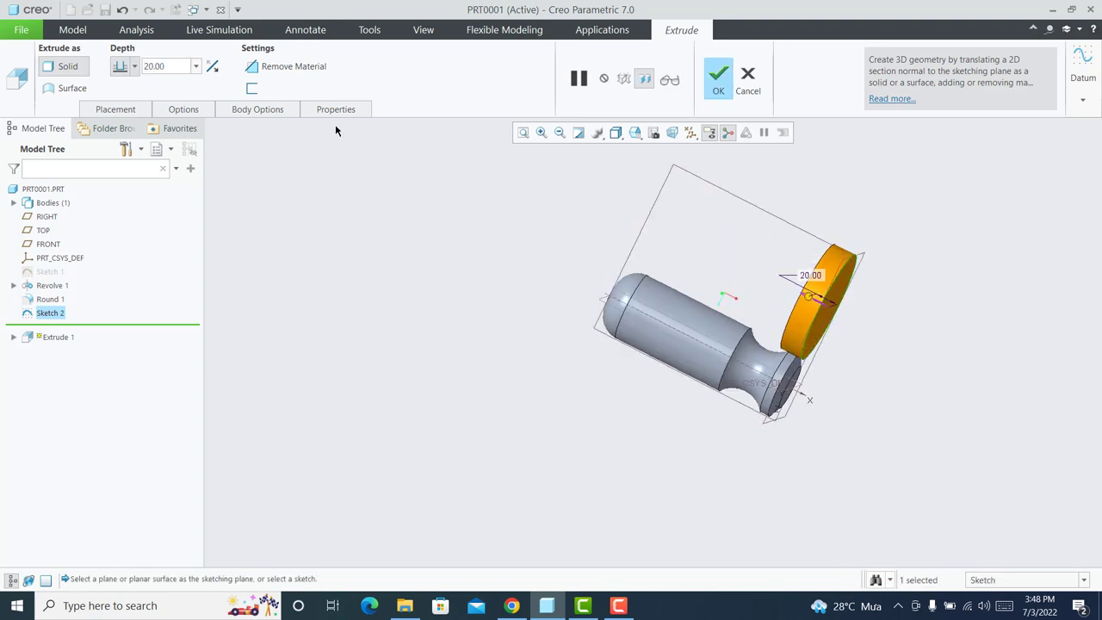
pyautogui.click(290, 66)
pyautogui.click(720, 91)
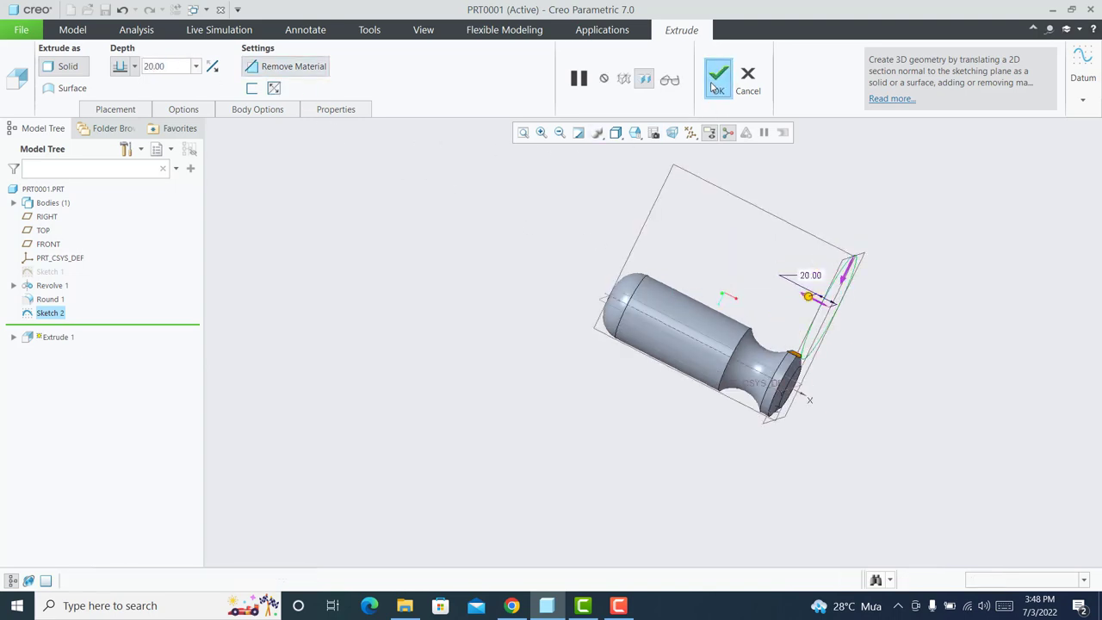
pyautogui.moveTo(686, 271)
pyautogui.mouseDown(button='middle')
pyautogui.moveTo(659, 361)
pyautogui.moveTo(706, 291)
pyautogui.moveTo(683, 285)
pyautogui.moveTo(855, 395)
pyautogui.moveTo(887, 294)
pyautogui.mouseUp(button='middle')
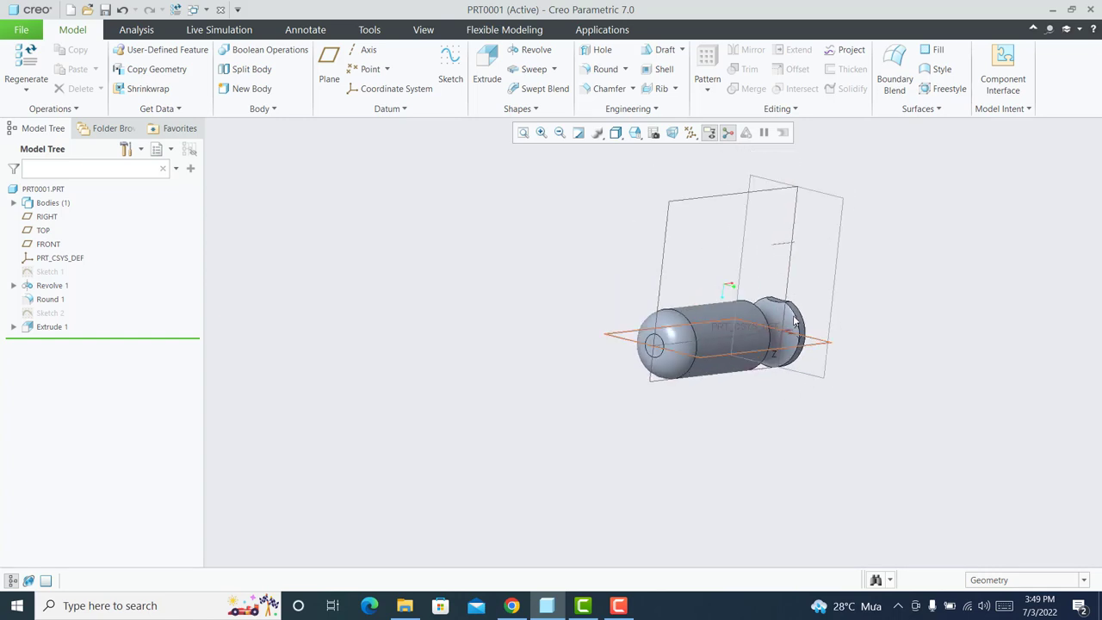
pyautogui.scroll(-1, 887, 293)
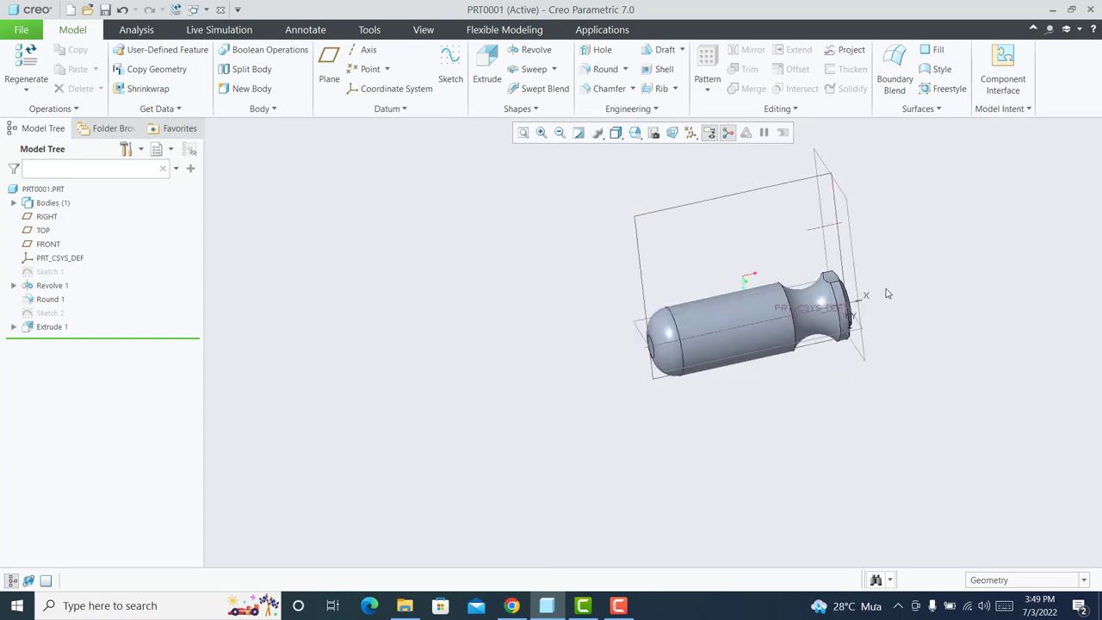
pyautogui.scroll(1, 888, 294)
pyautogui.scroll(1, 888, 294)
pyautogui.scroll(1, 887, 294)
pyautogui.scroll(1, 887, 294)
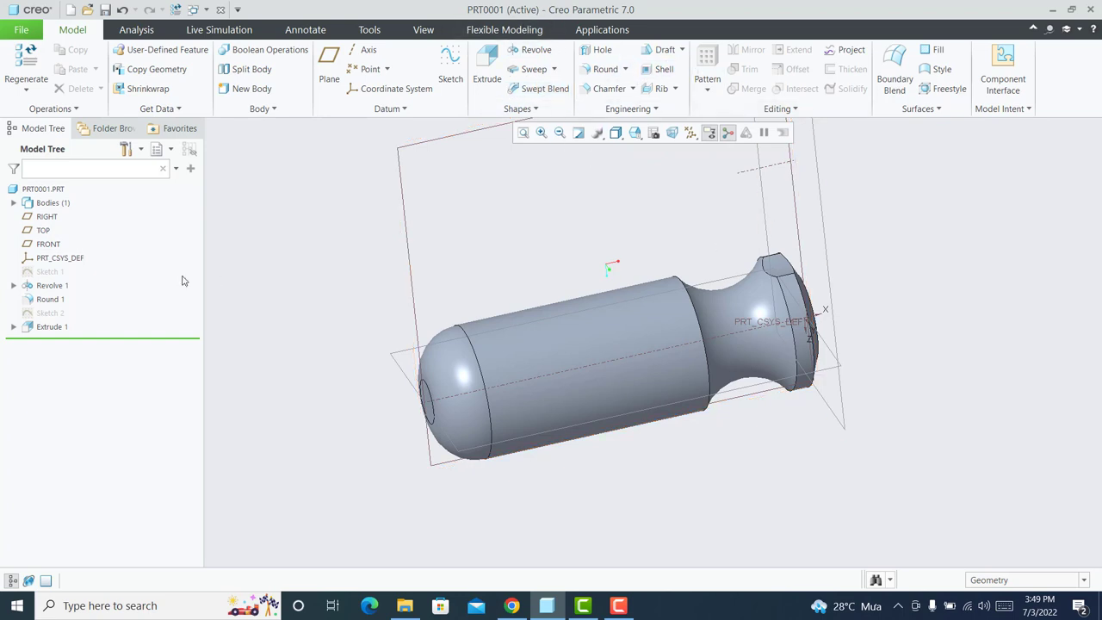
# Axis-pattern Extrude 1 around the central axis: 6 notches spaced 60° apart.
pyautogui.click(57, 327)
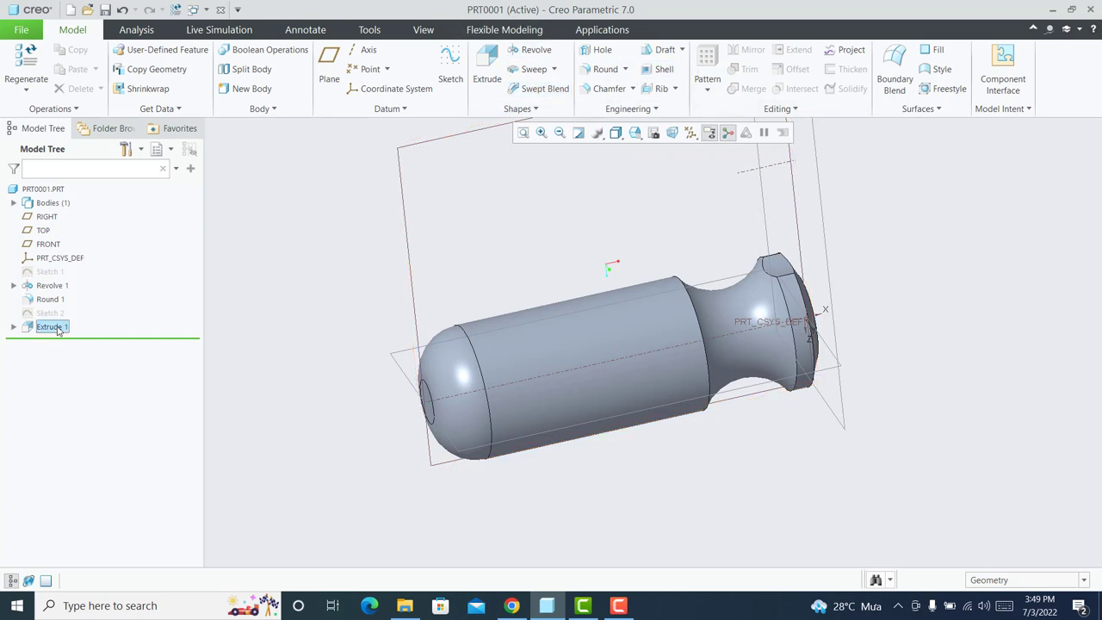
pyautogui.click(707, 64)
pyautogui.click(110, 69)
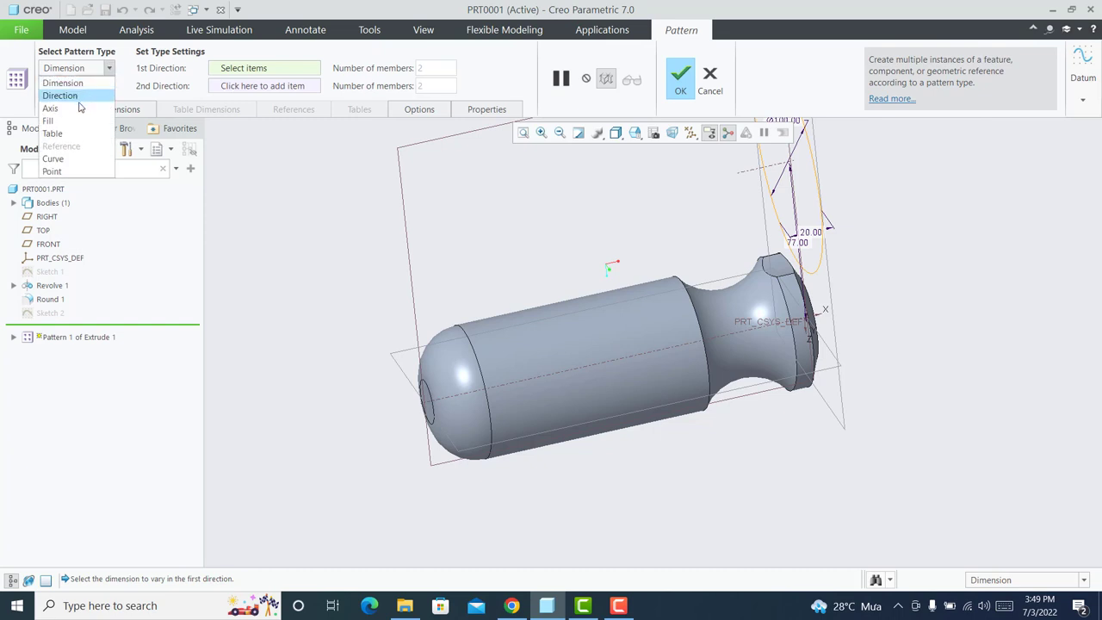
pyautogui.click(60, 107)
pyautogui.click(605, 370)
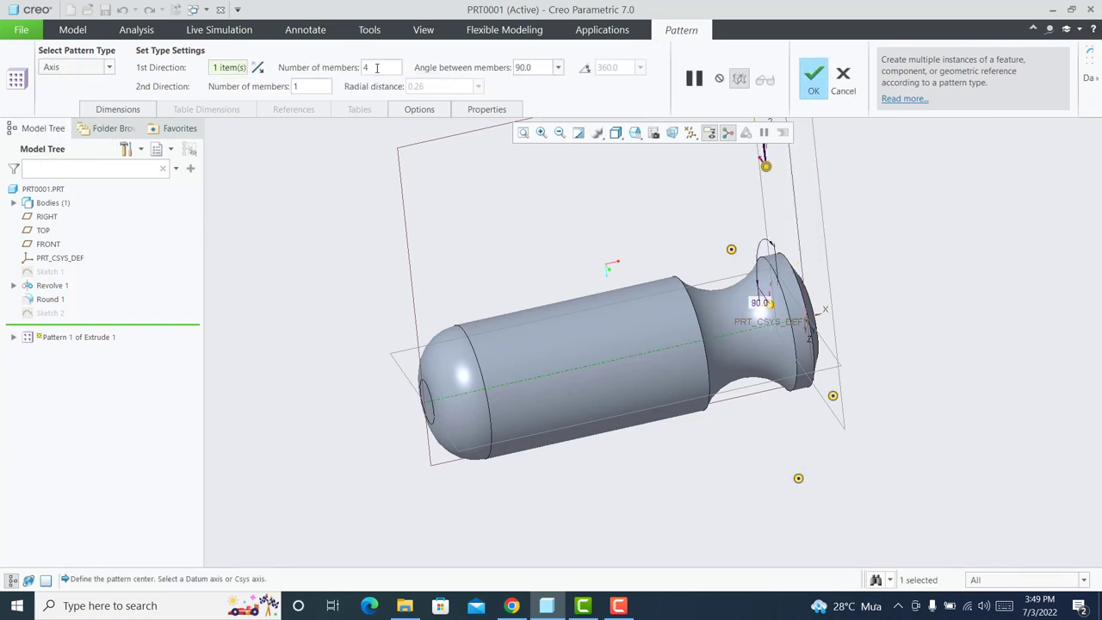
pyautogui.write('6')
pyautogui.write('60')
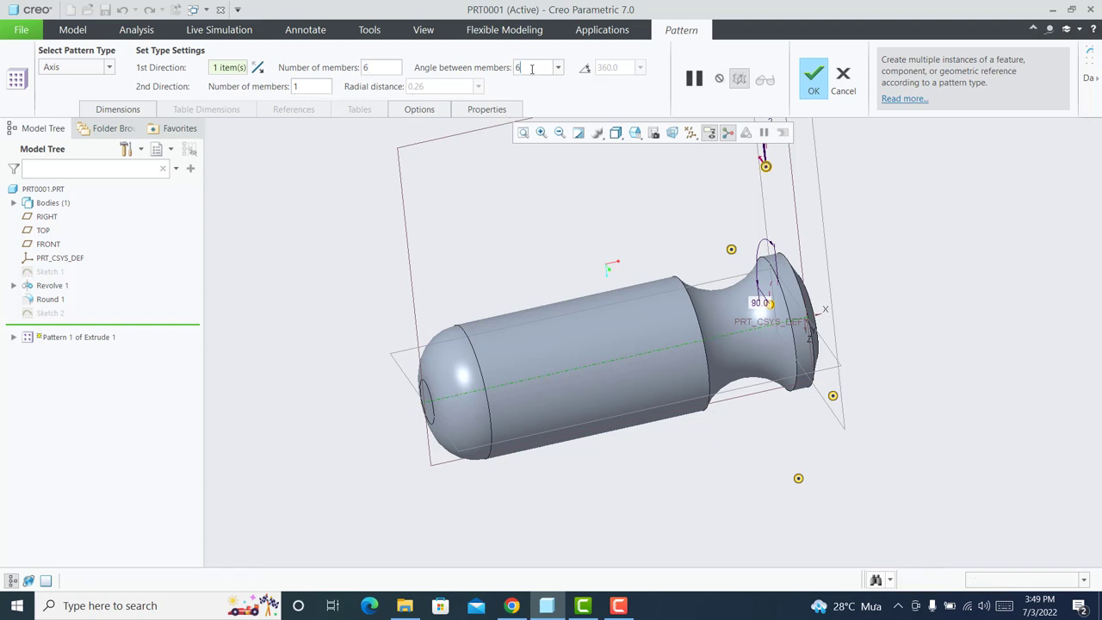
pyautogui.press('Return')
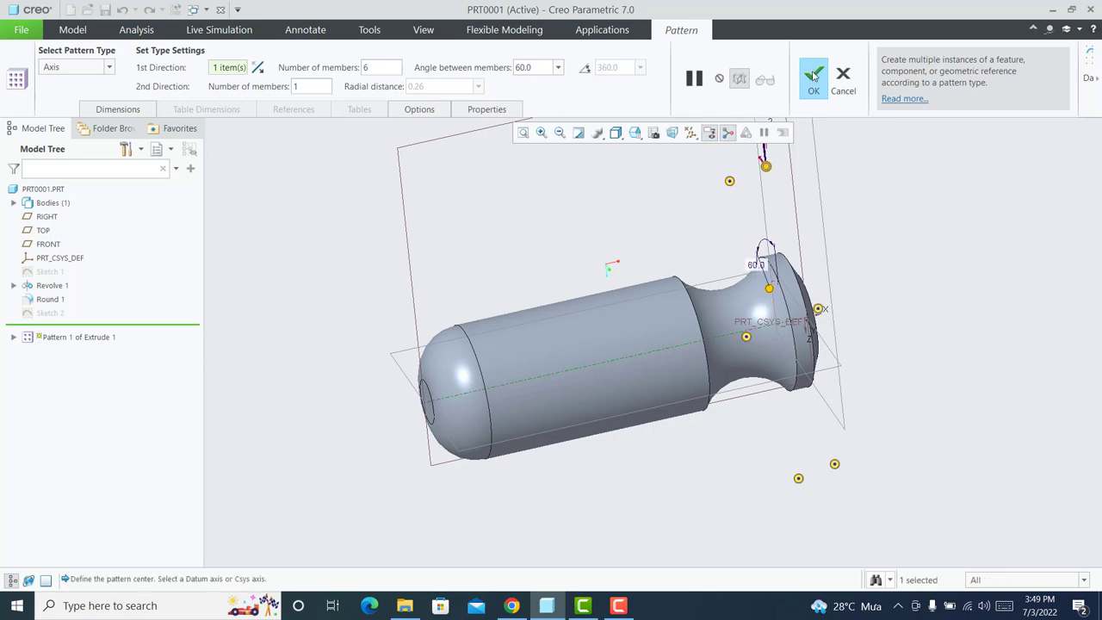
pyautogui.click(813, 78)
pyautogui.moveTo(671, 227)
pyautogui.mouseDown(button='middle')
pyautogui.moveTo(777, 202)
pyautogui.moveTo(747, 222)
pyautogui.mouseUp(button='middle')
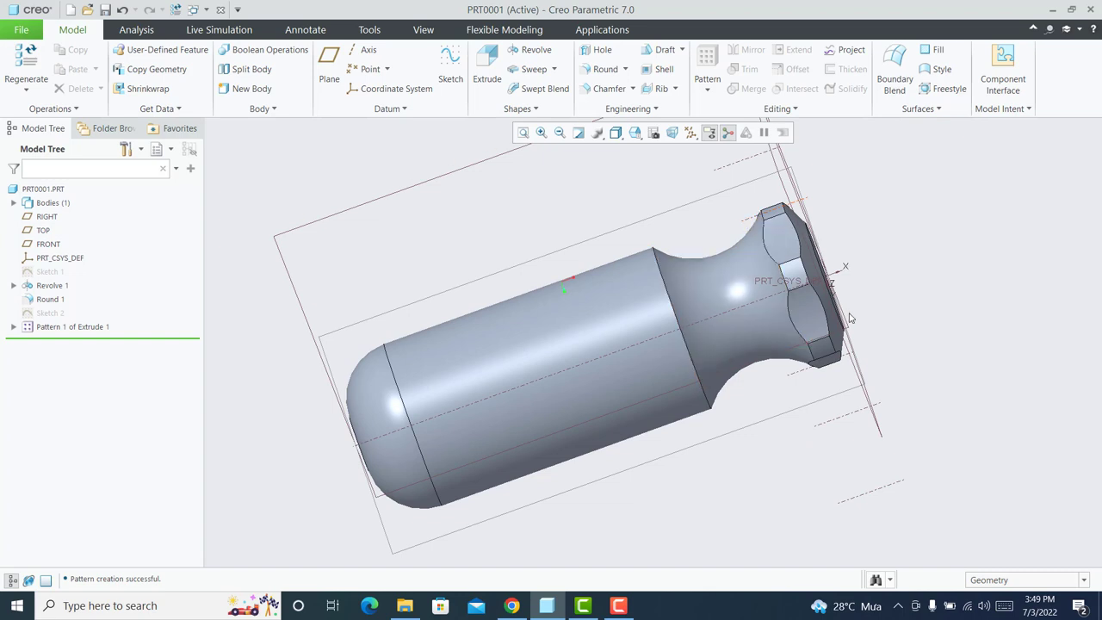
pyautogui.scroll(-2, 880, 221)
pyautogui.moveTo(881, 221)
pyautogui.mouseDown(button='middle')
pyautogui.moveTo(860, 233)
pyautogui.moveTo(877, 231)
pyautogui.mouseUp(button='middle')
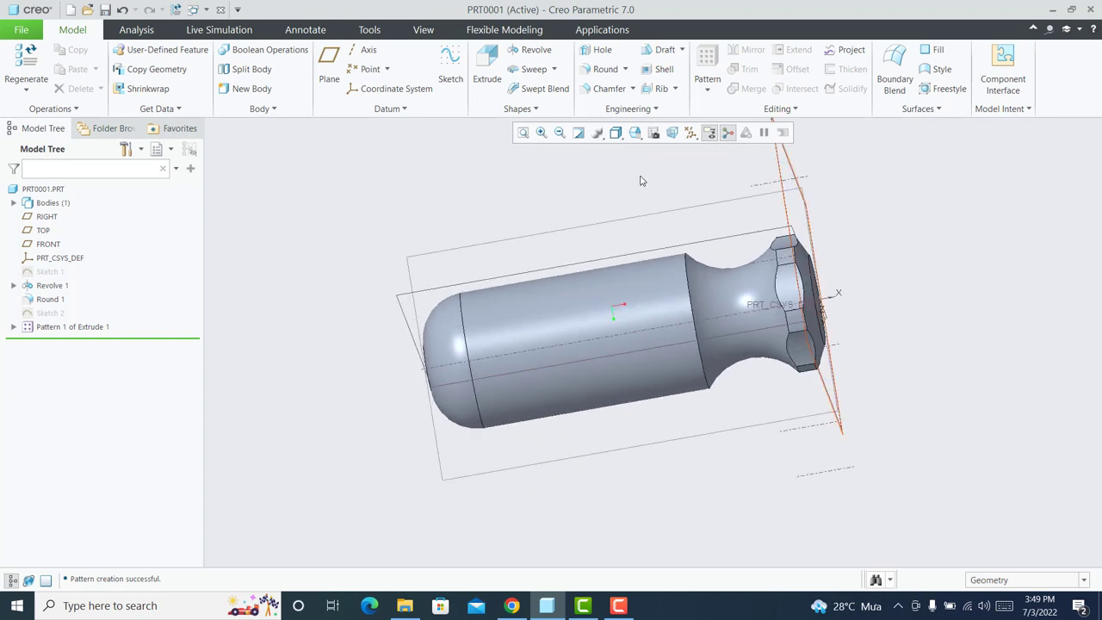
# Round the edge between the barrel and neck with a 10 radius.
pyautogui.click(605, 69)
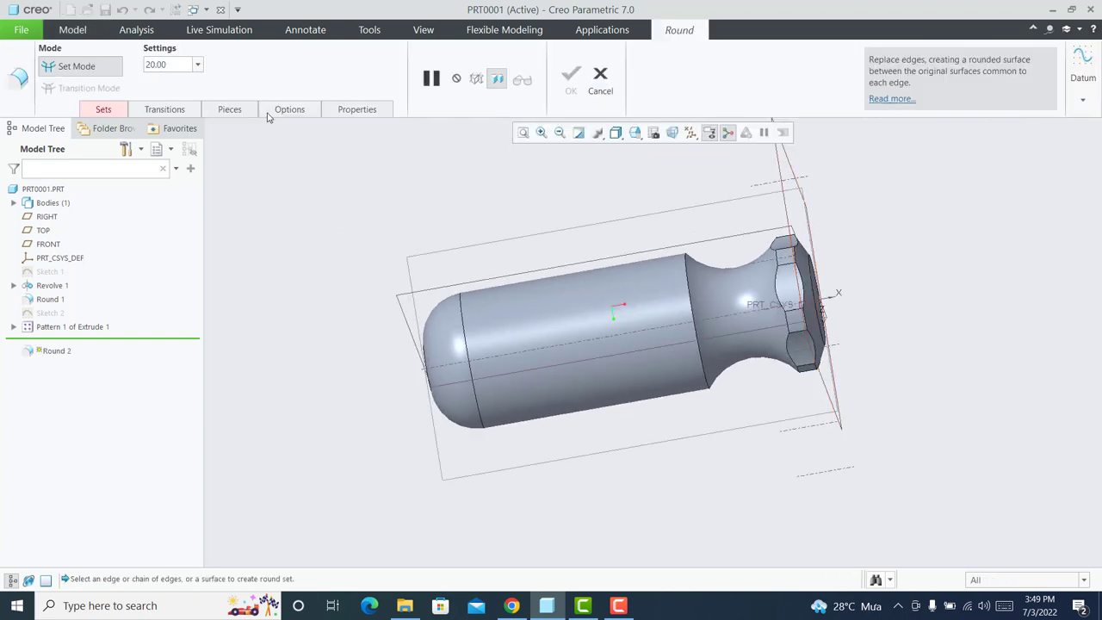
pyautogui.write('2')
pyautogui.press('Return')
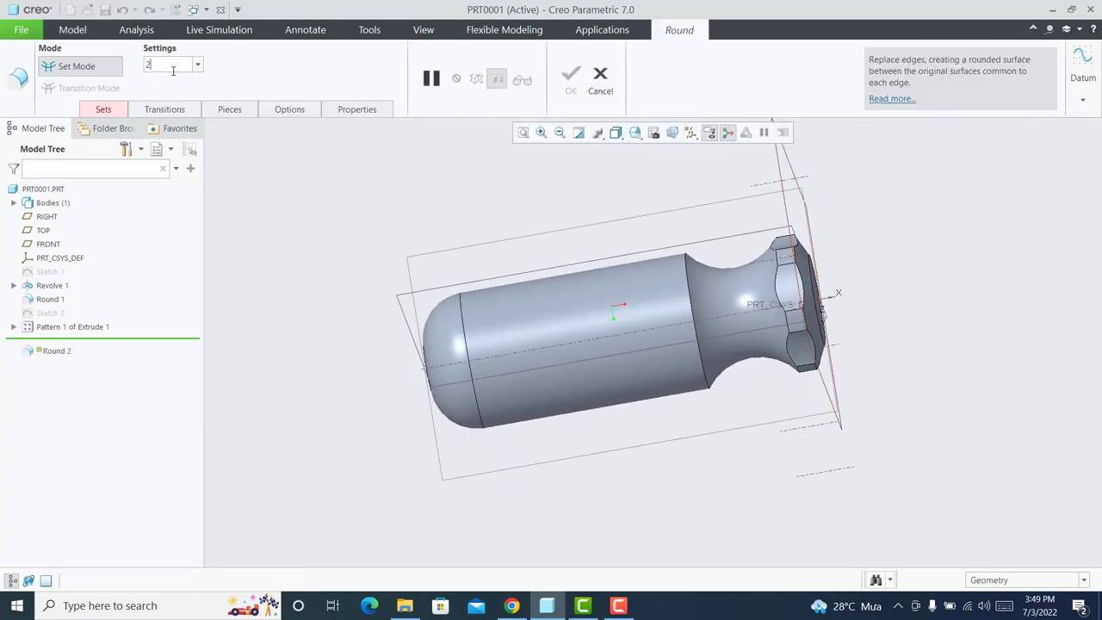
pyautogui.click(686, 270)
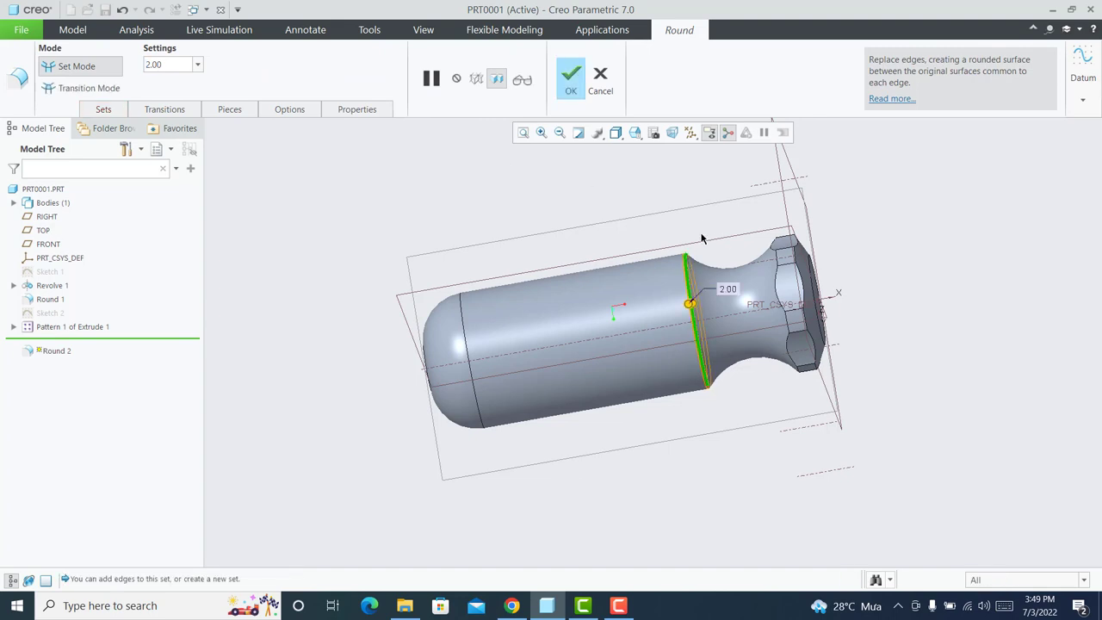
pyautogui.moveTo(689, 275); pyautogui.dragTo(671, 293, button='middle')
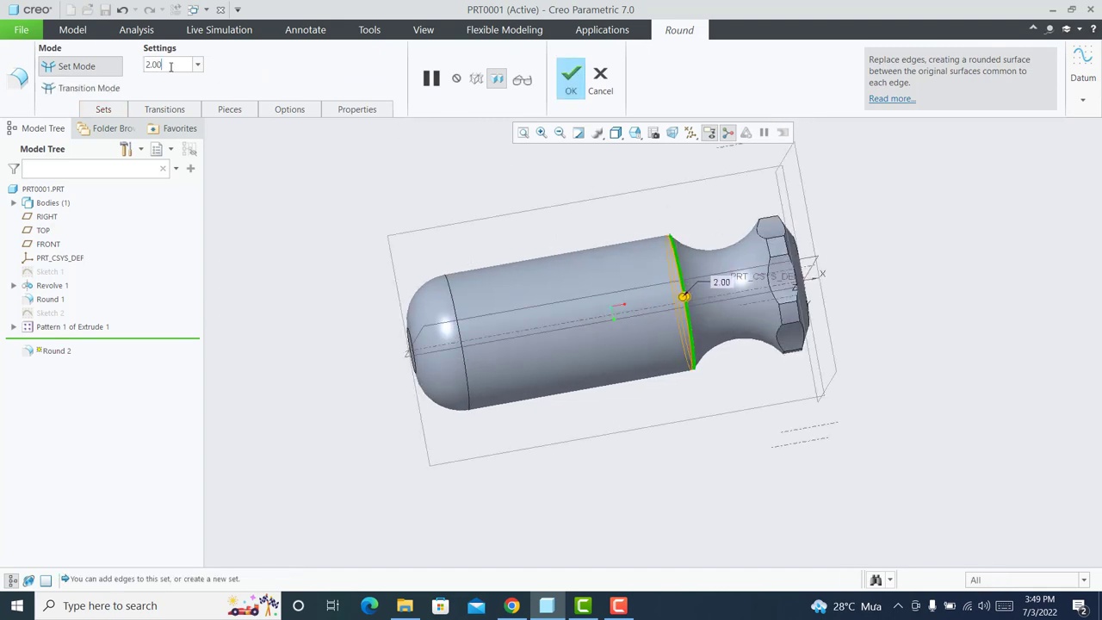
pyautogui.write('10')
pyautogui.press('Return')
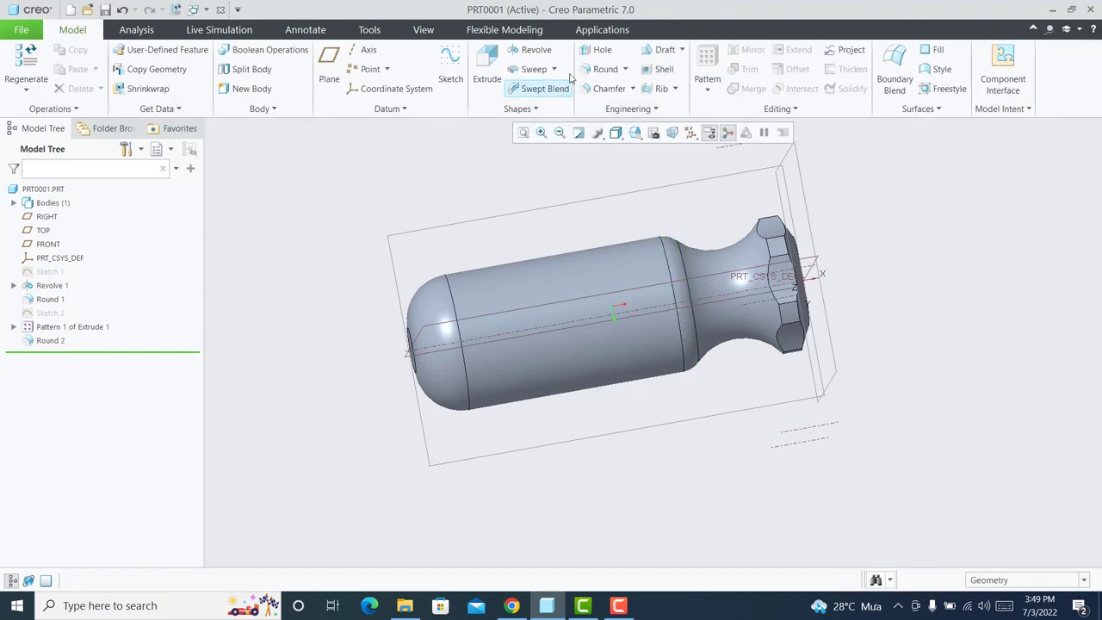
# Start a radius-2 round on the handle head, removing an unwanted surface reference.
pyautogui.click(594, 69)
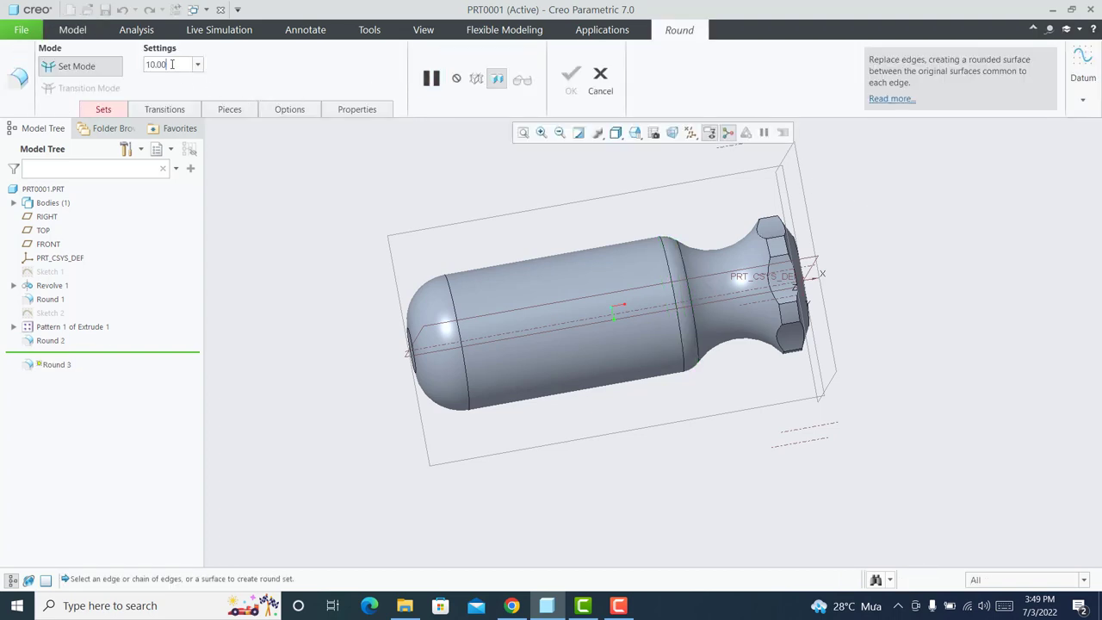
pyautogui.write('2')
pyautogui.press('Return')
pyautogui.moveTo(817, 216); pyautogui.dragTo(816, 252, button='middle')
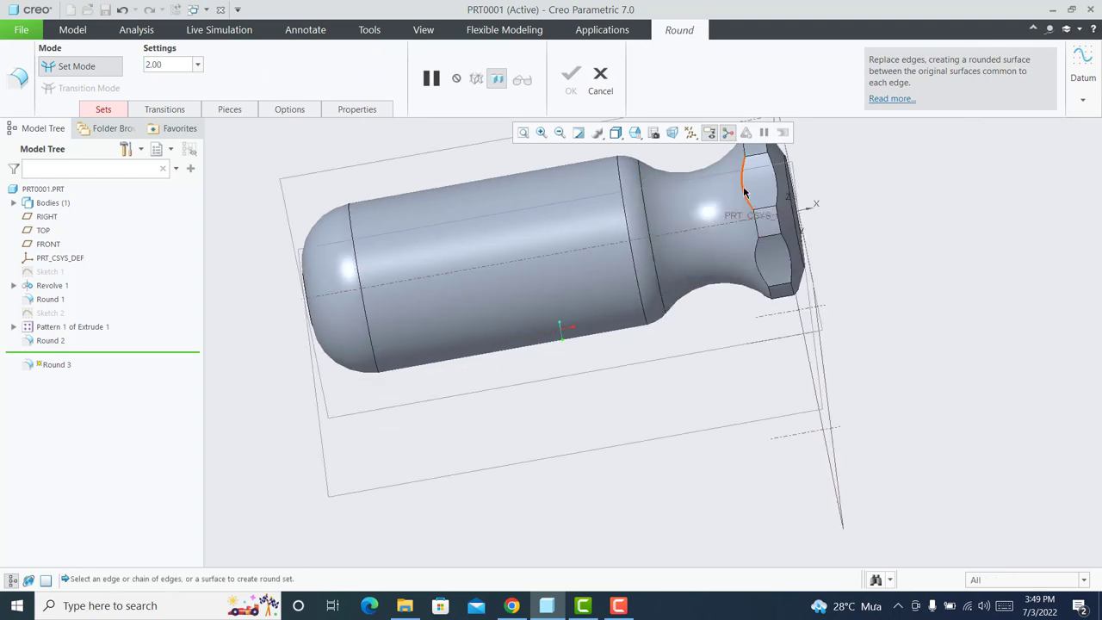
pyautogui.click(764, 212)
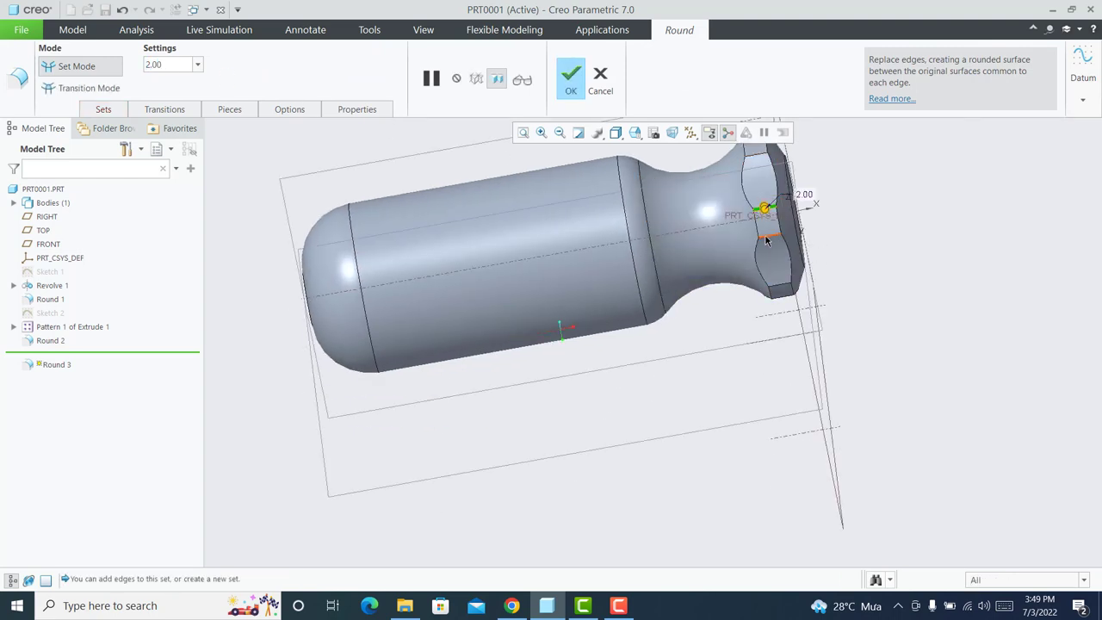
pyautogui.moveTo(766, 240); pyautogui.dragTo(774, 259, button='middle')
pyautogui.scroll(-3, 774, 259)
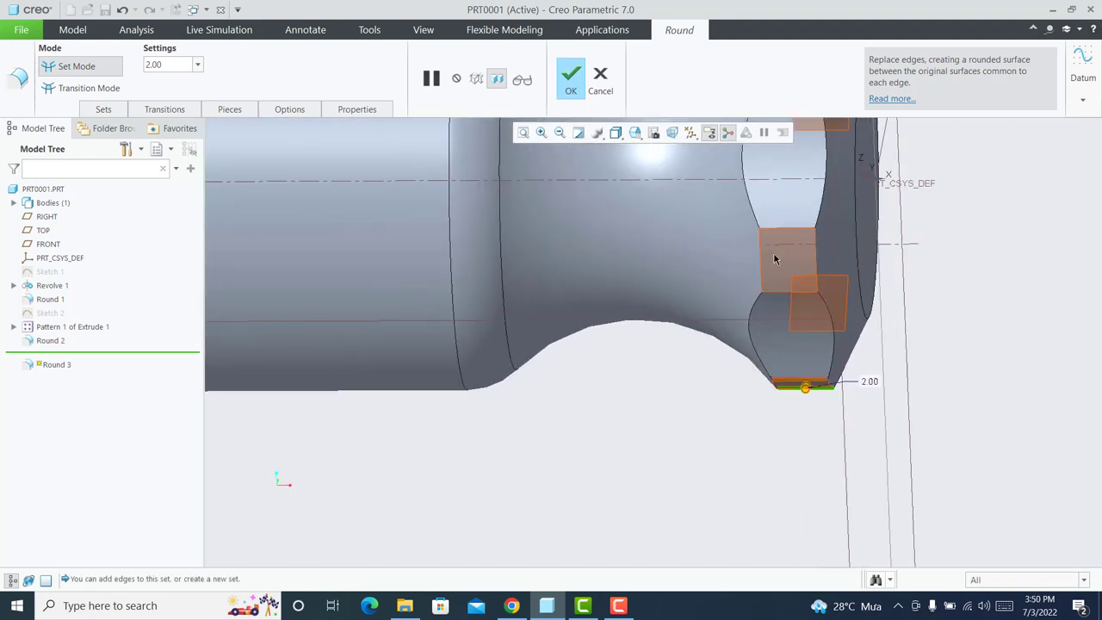
pyautogui.click(791, 228)
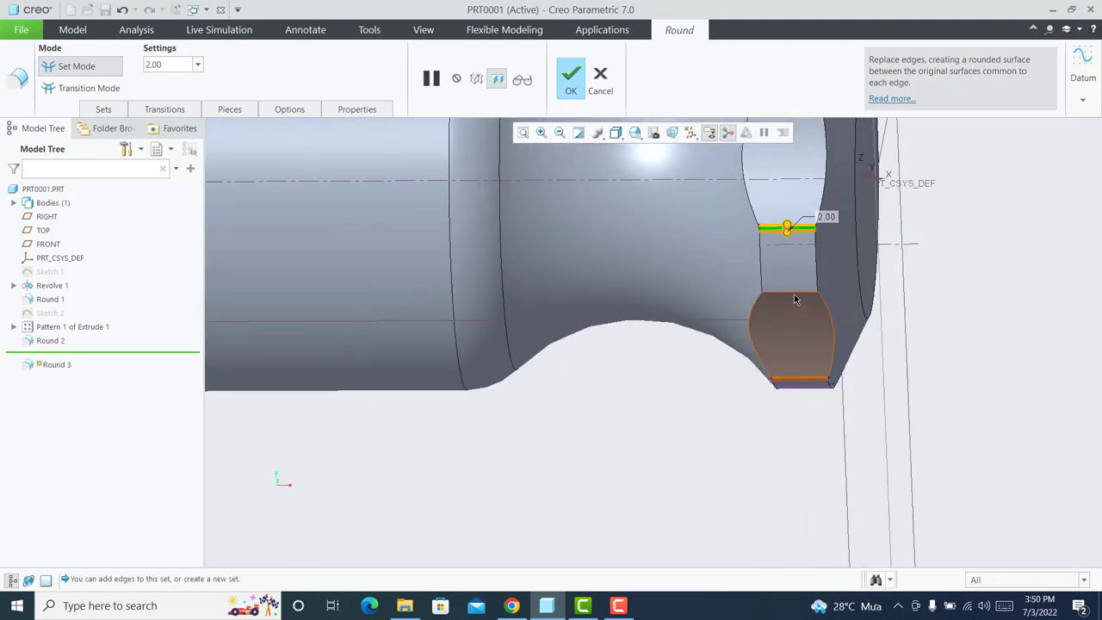
pyautogui.click(796, 293)
pyautogui.moveTo(796, 294)
pyautogui.mouseDown(button='middle')
pyautogui.moveTo(789, 189)
pyautogui.moveTo(913, 384)
pyautogui.mouseUp(button='middle')
pyautogui.click(914, 389)
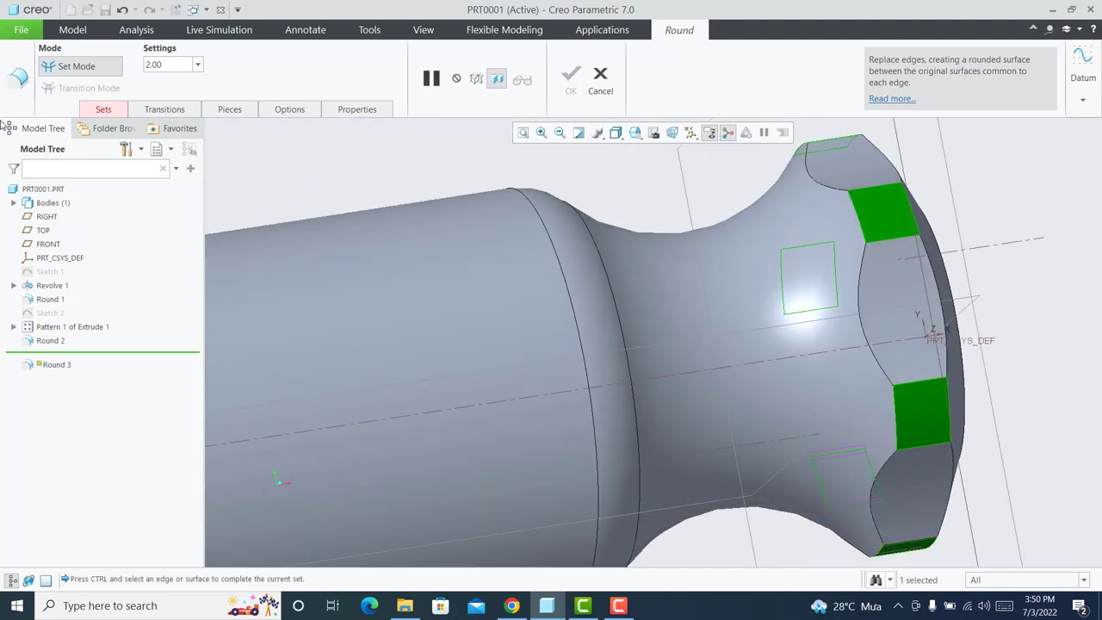
pyautogui.click(95, 115)
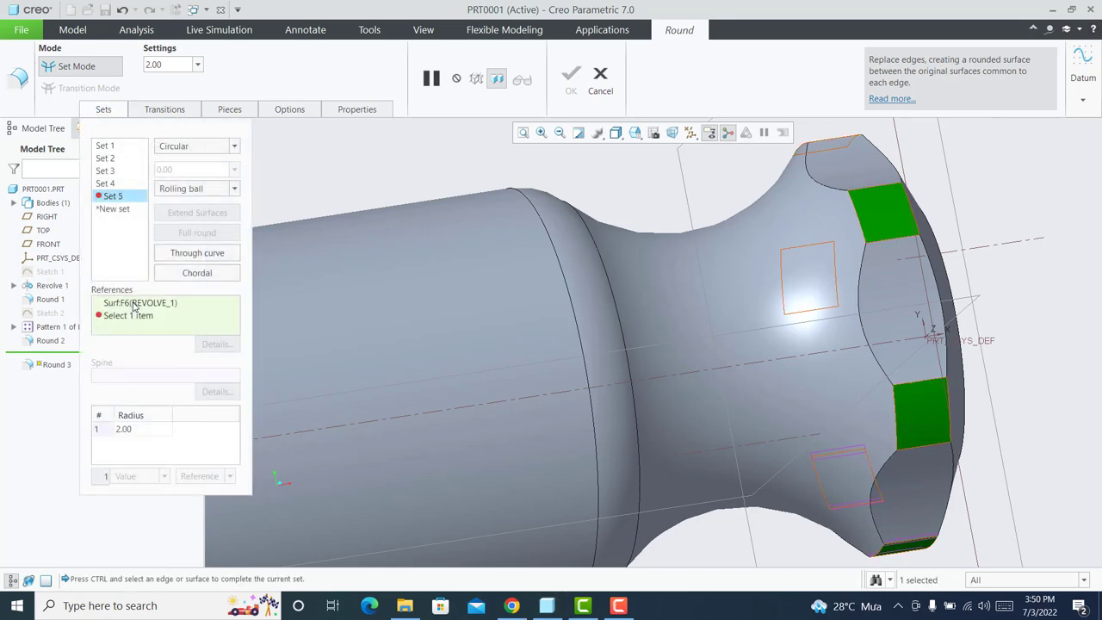
pyautogui.rightClick(133, 306)
pyautogui.click(159, 312)
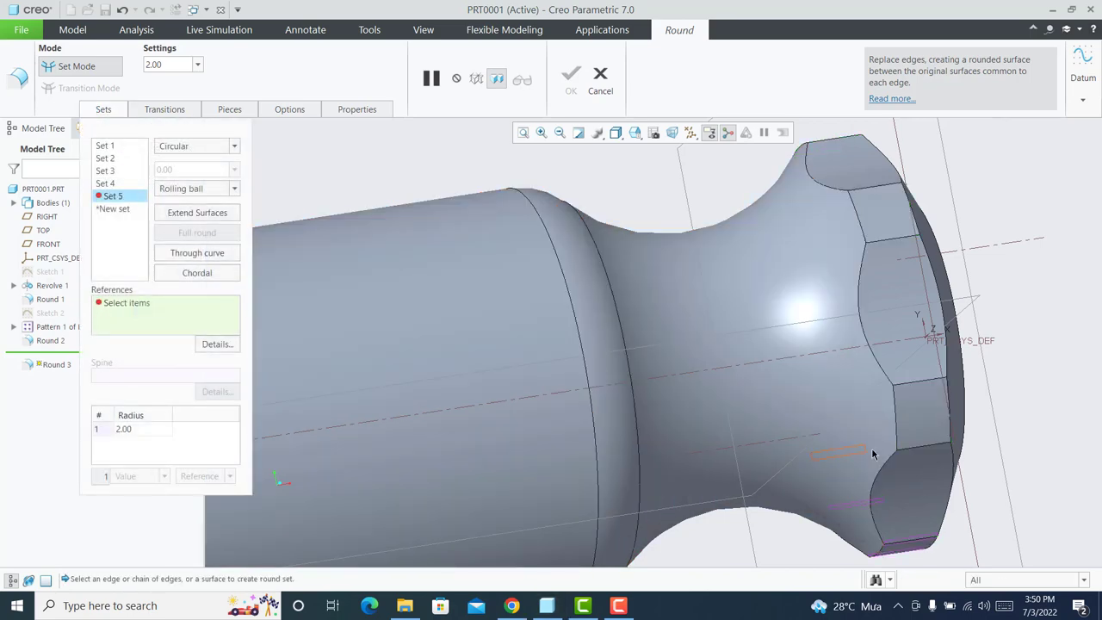
# Add the notch edges around the head as separate 2.00 round sets.
pyautogui.click(919, 446)
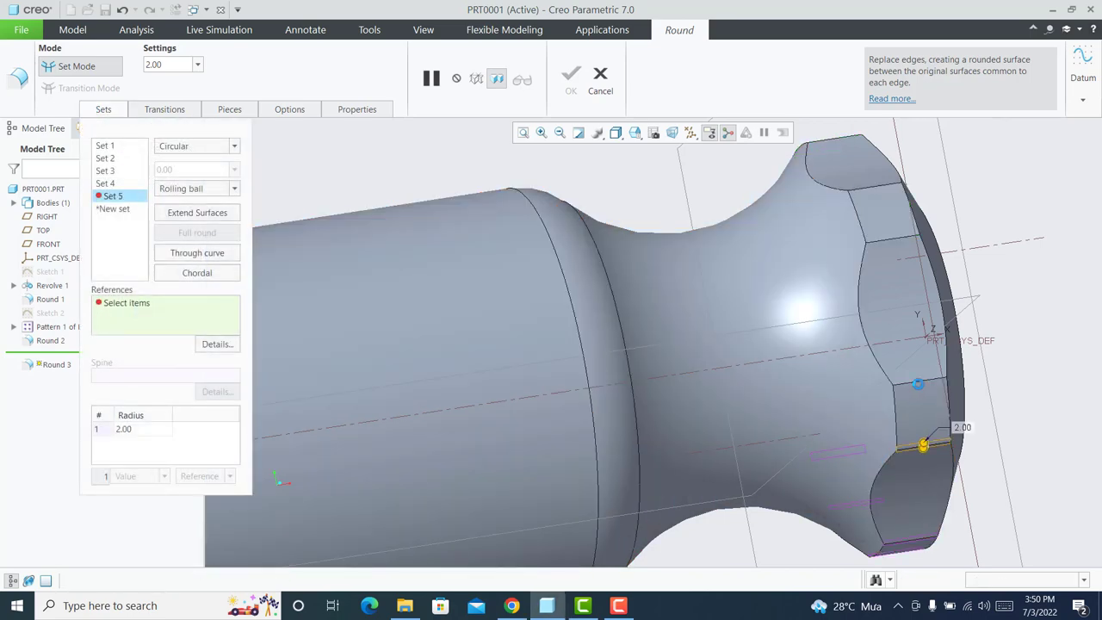
pyautogui.click(888, 240)
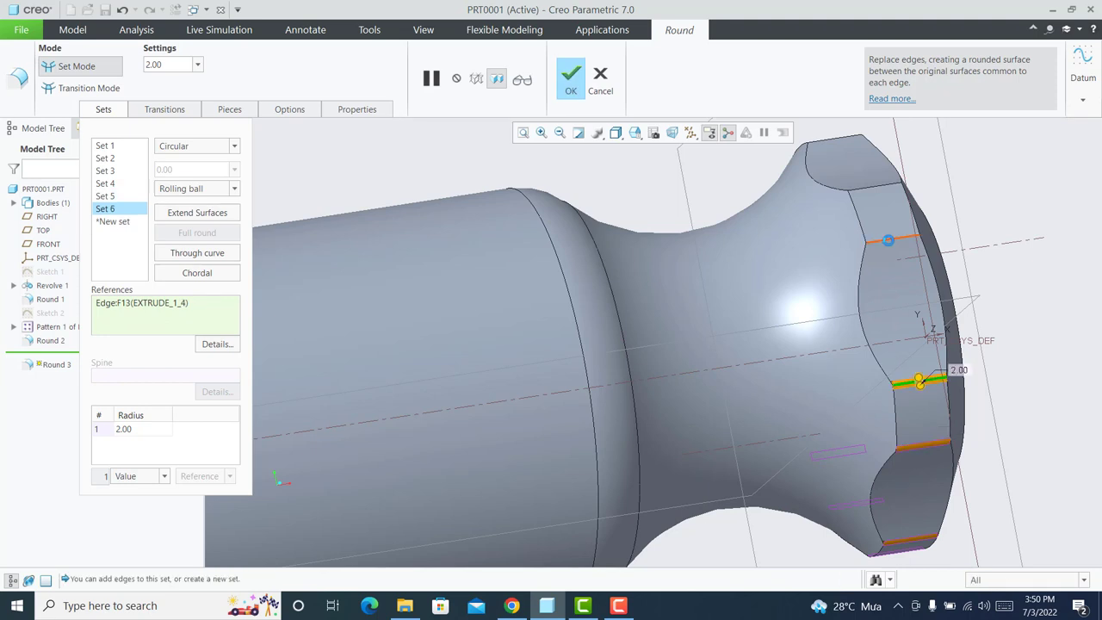
pyautogui.click(877, 186)
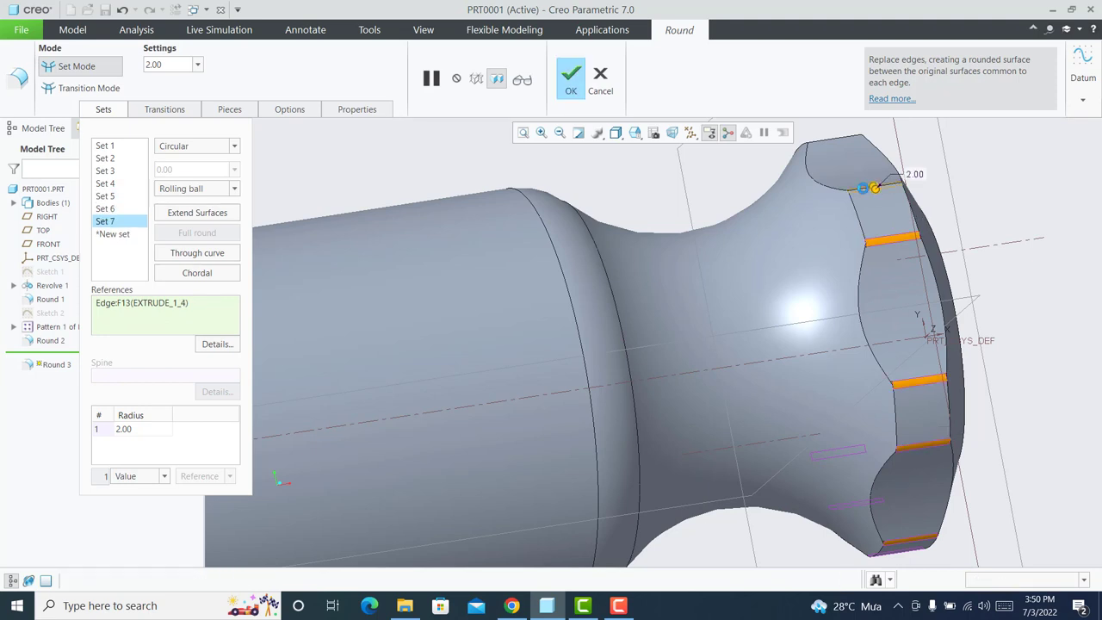
pyautogui.click(857, 183)
pyautogui.moveTo(857, 184); pyautogui.dragTo(939, 408, button='middle')
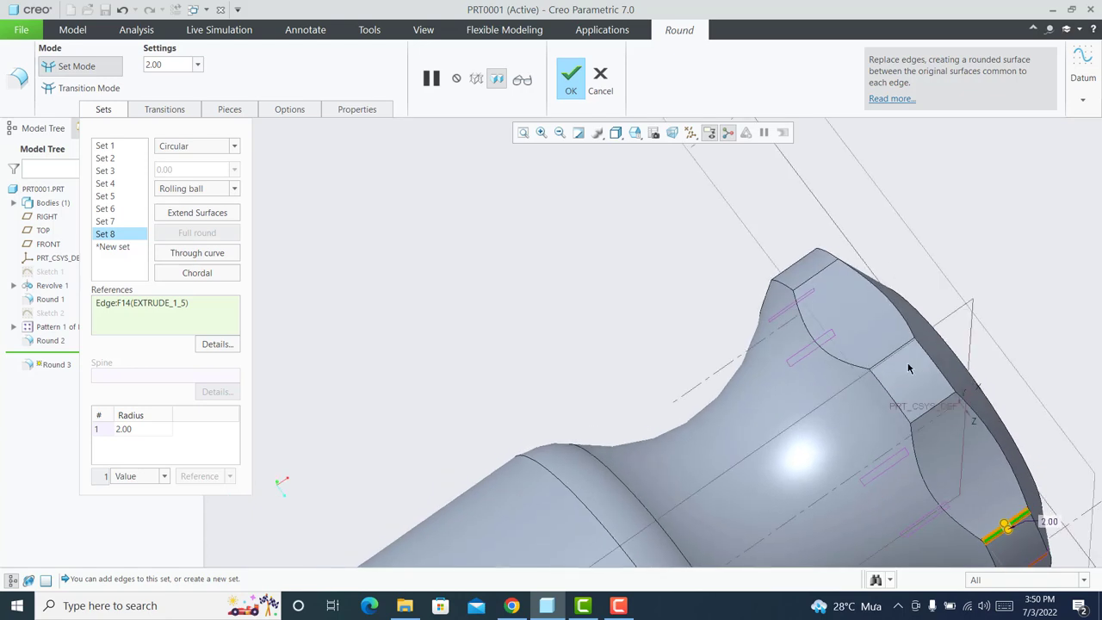
pyautogui.click(938, 408)
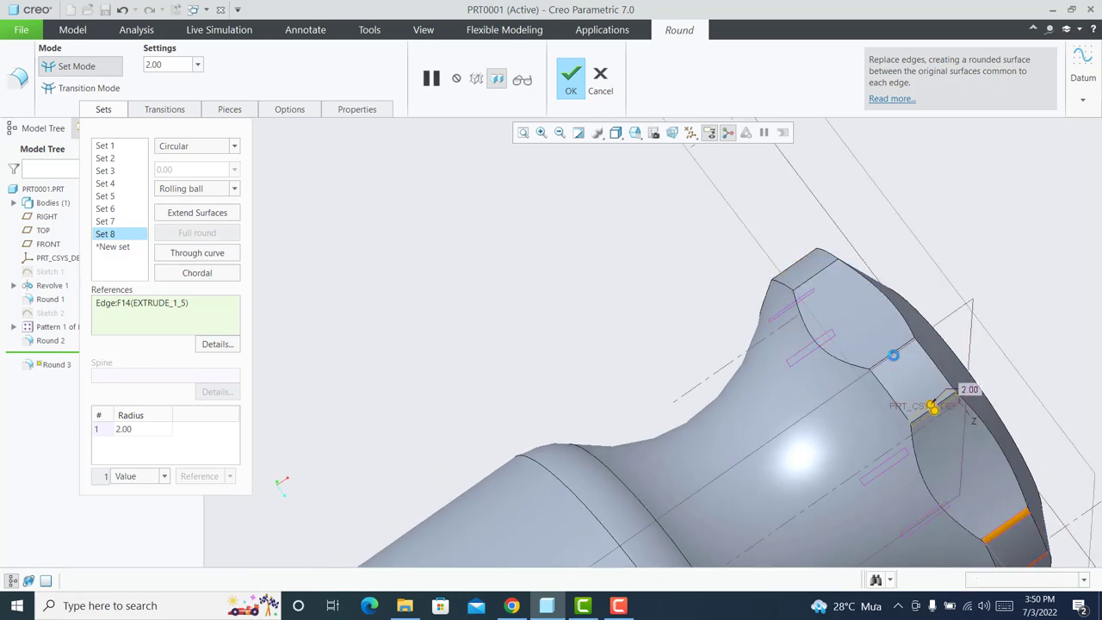
pyautogui.click(937, 409)
pyautogui.click(895, 357)
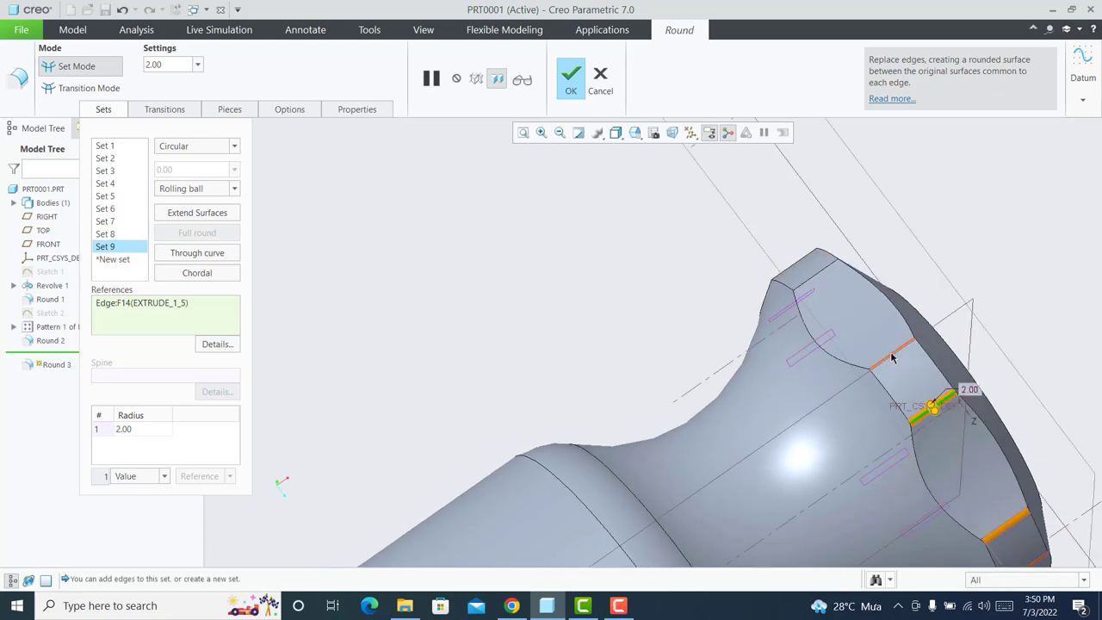
pyautogui.click(820, 281)
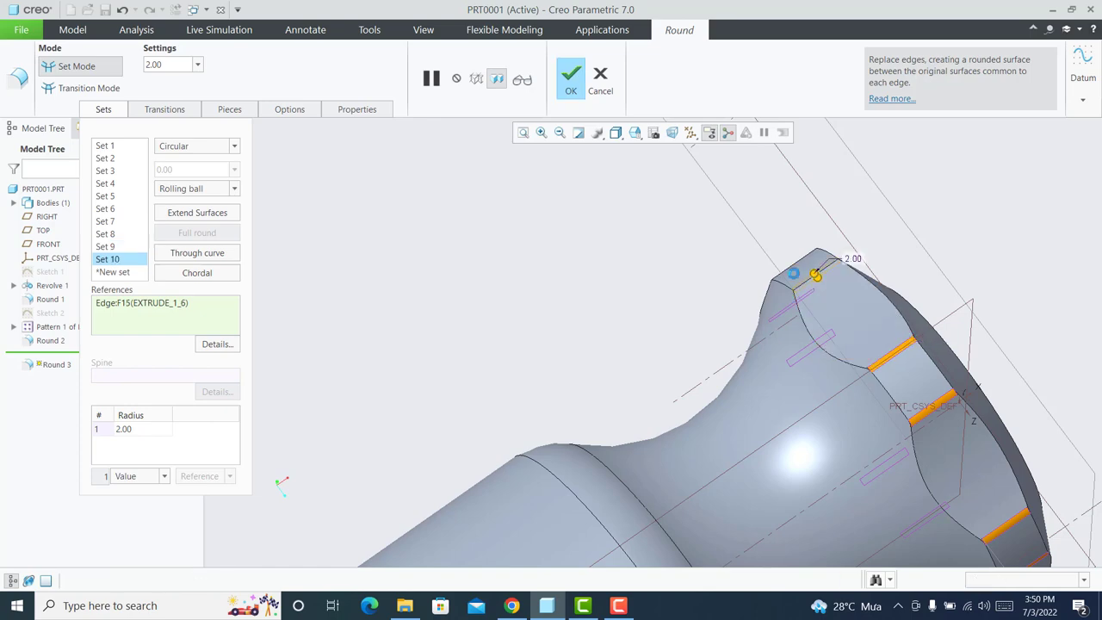
pyautogui.click(793, 274)
pyautogui.moveTo(793, 274); pyautogui.dragTo(770, 359, button='middle')
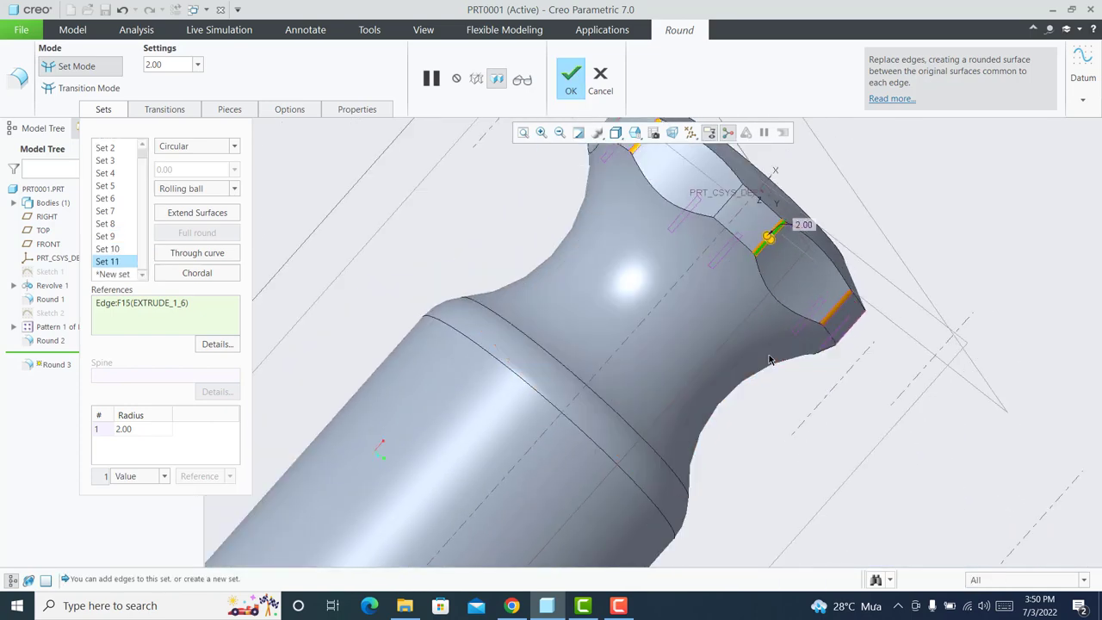
pyautogui.click(708, 203)
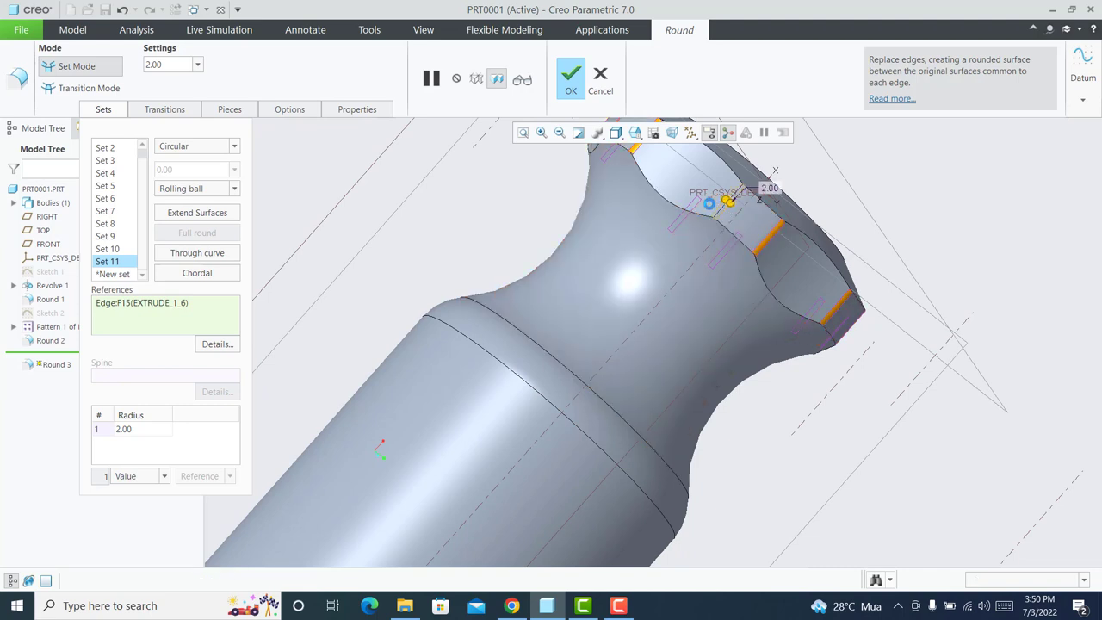
pyautogui.click(570, 80)
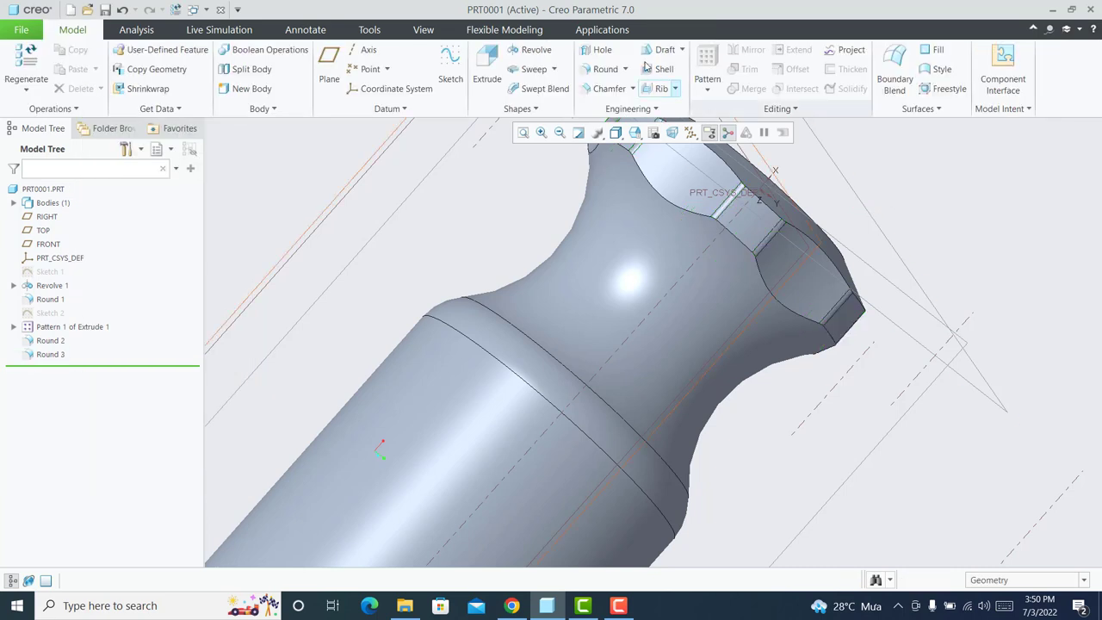
# Round both grip-ring edge chains at 2.00 as two sets, excluding the neck surface.
pyautogui.click(605, 69)
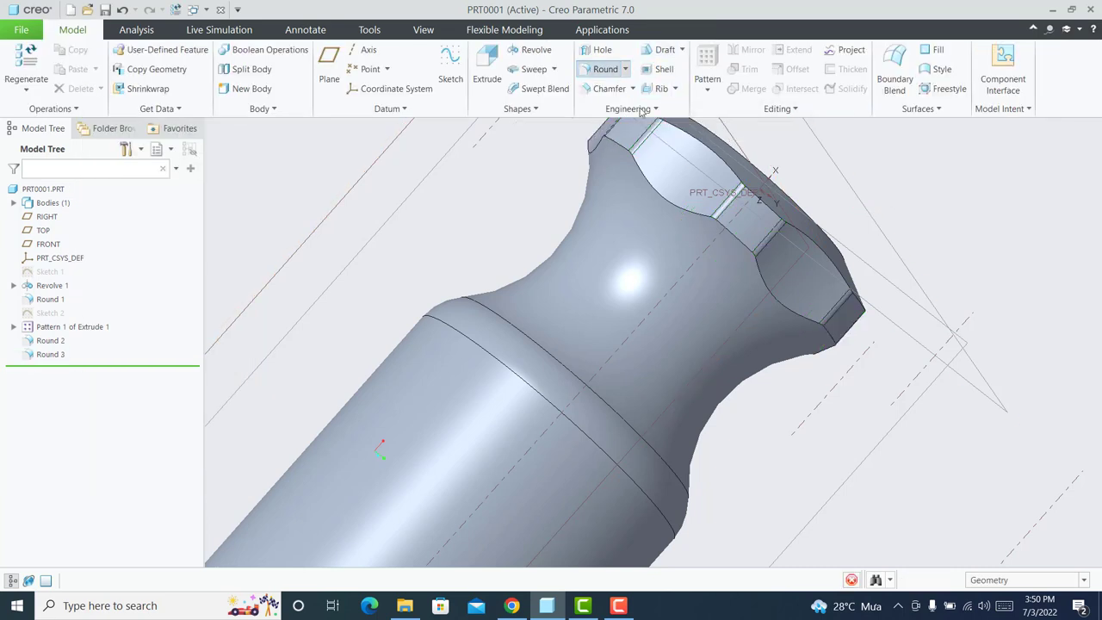
pyautogui.click(671, 202)
pyautogui.click(103, 109)
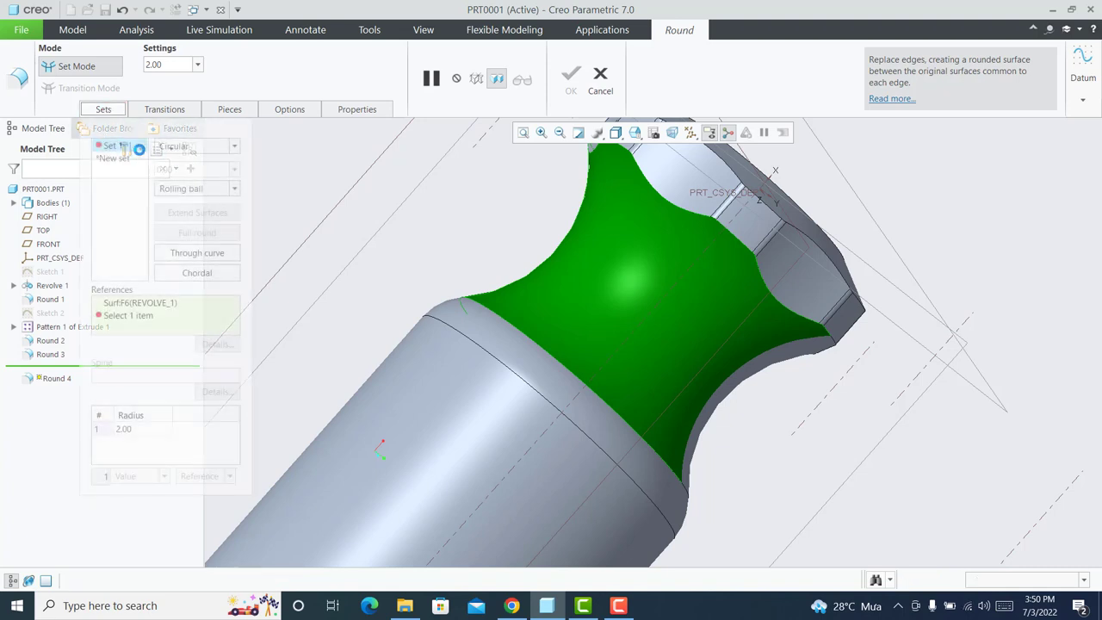
pyautogui.rightClick(167, 310)
pyautogui.click(195, 311)
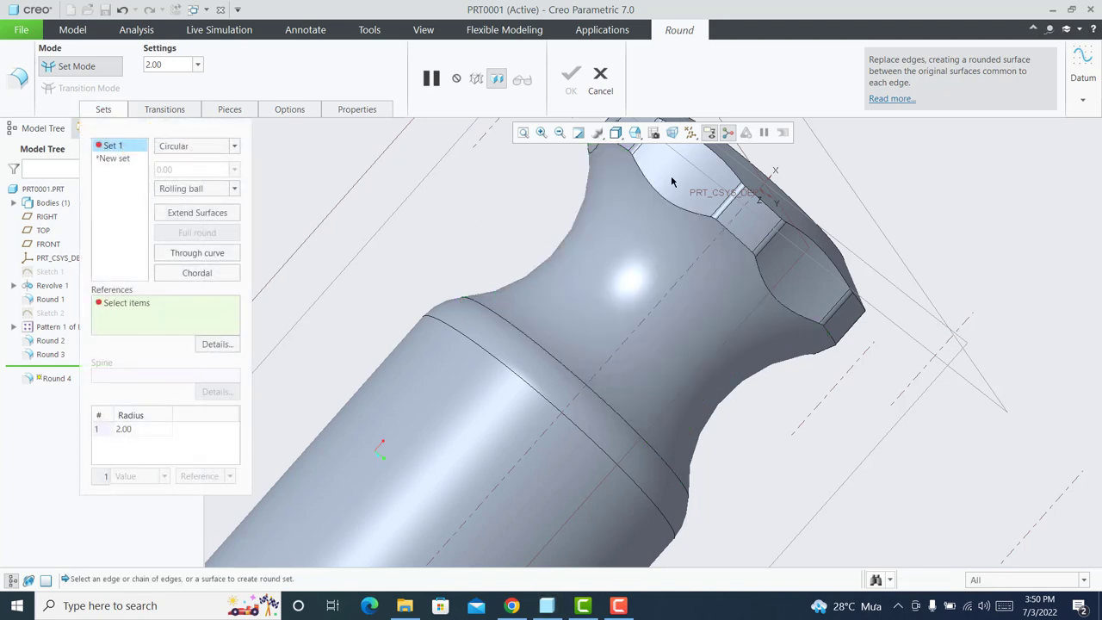
pyautogui.click(721, 162)
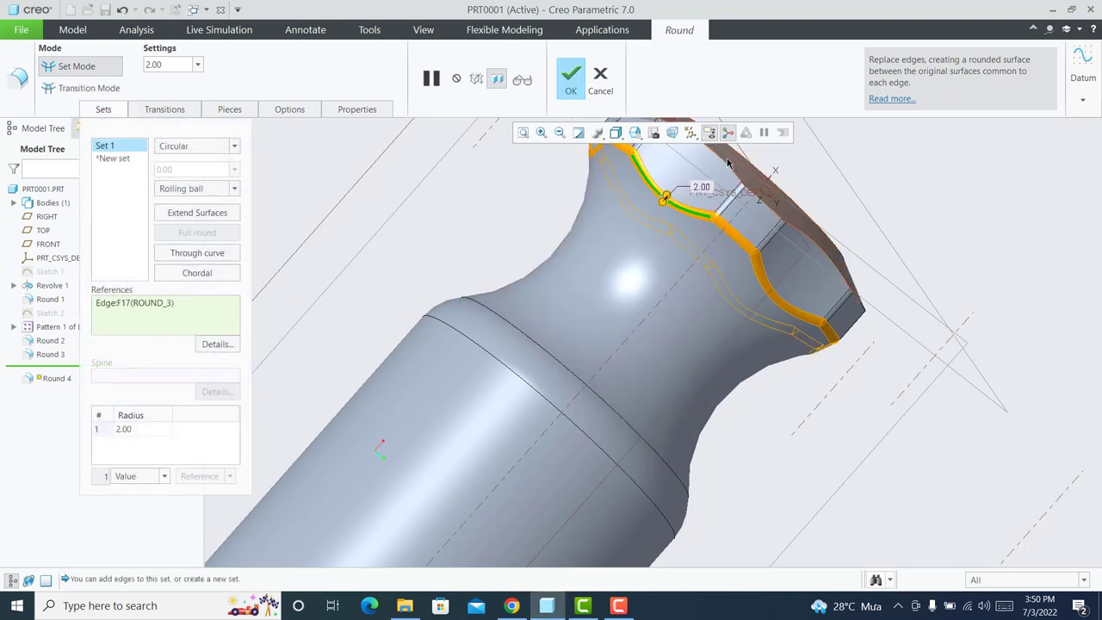
pyautogui.click(716, 168)
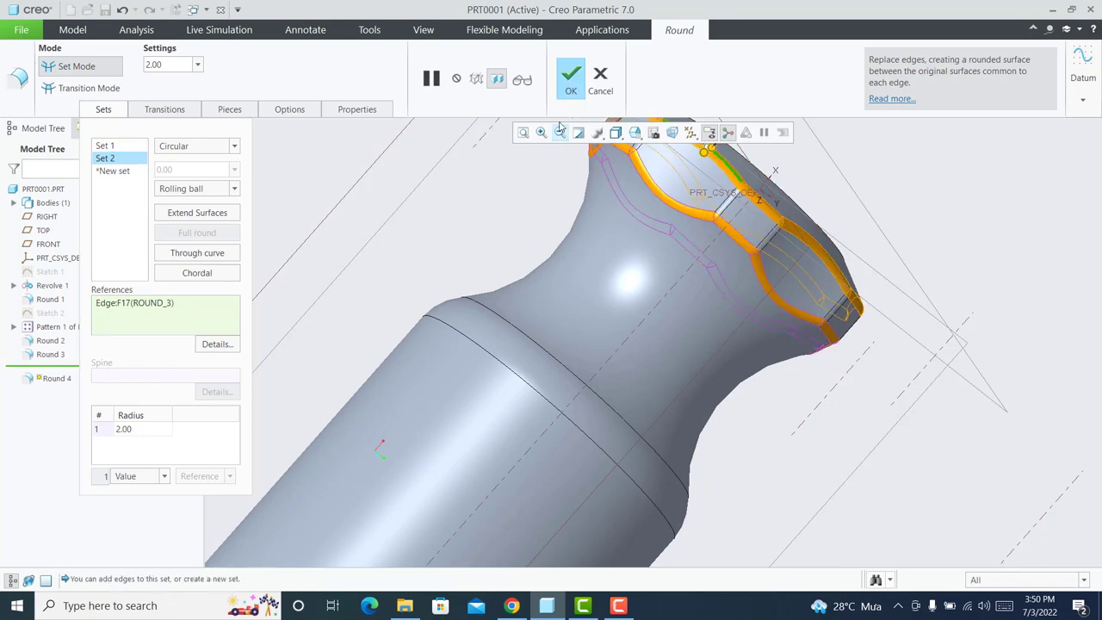
pyautogui.click(571, 76)
pyautogui.hotkey('ctrl', 'd')
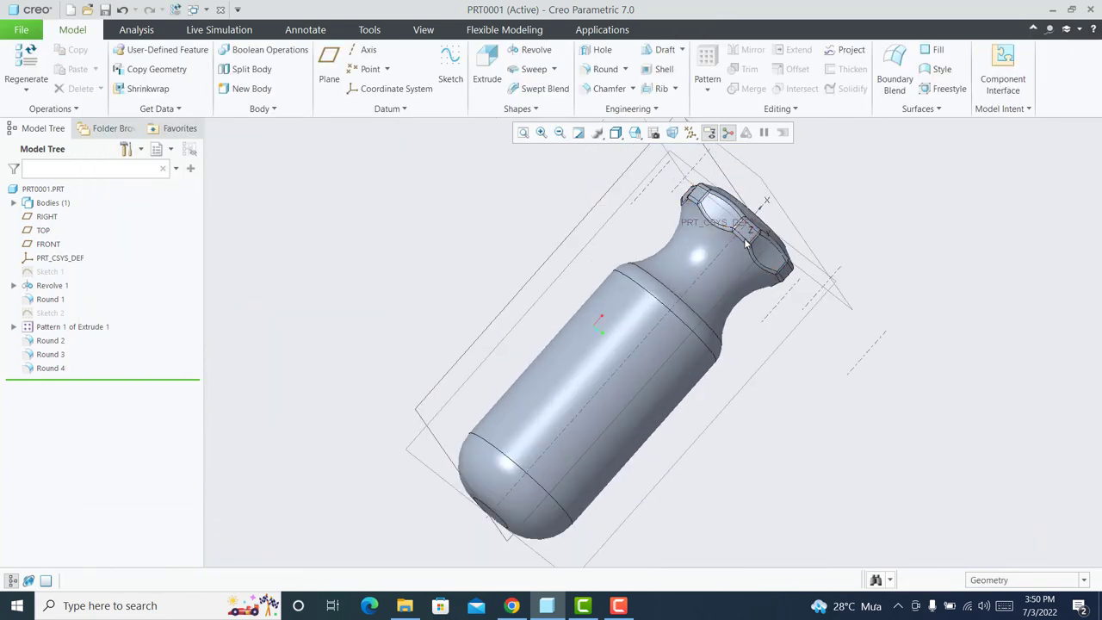
pyautogui.moveTo(746, 244); pyautogui.dragTo(711, 179, button='middle')
pyautogui.scroll(-5, 711, 179)
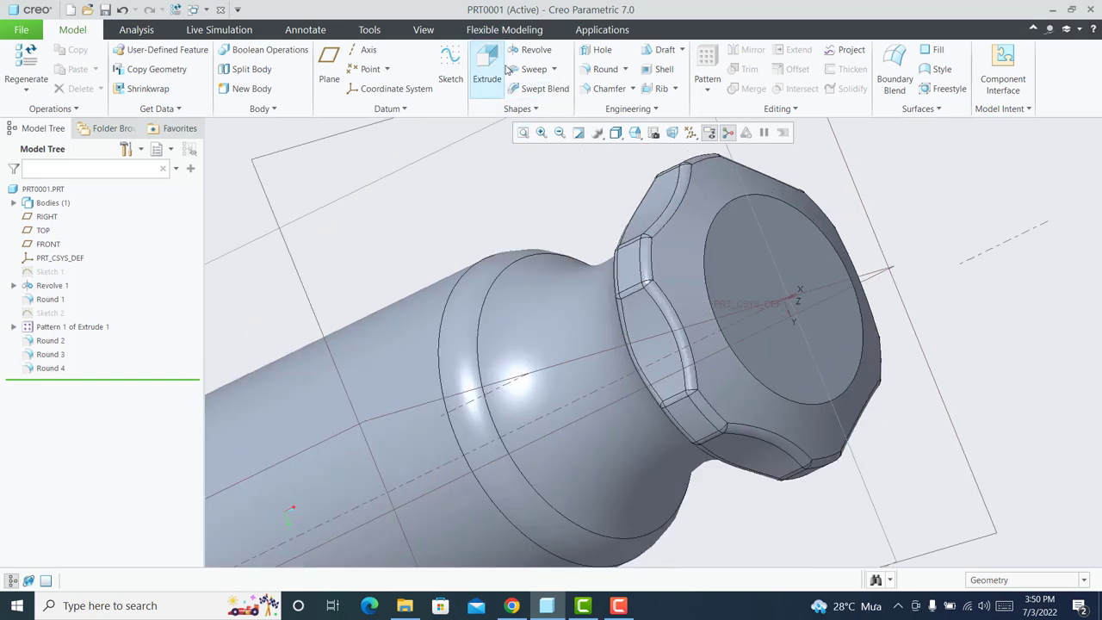
# Sketch a Ø15 circle at the origin on the handle's end face.
pyautogui.click(449, 60)
pyautogui.click(749, 237)
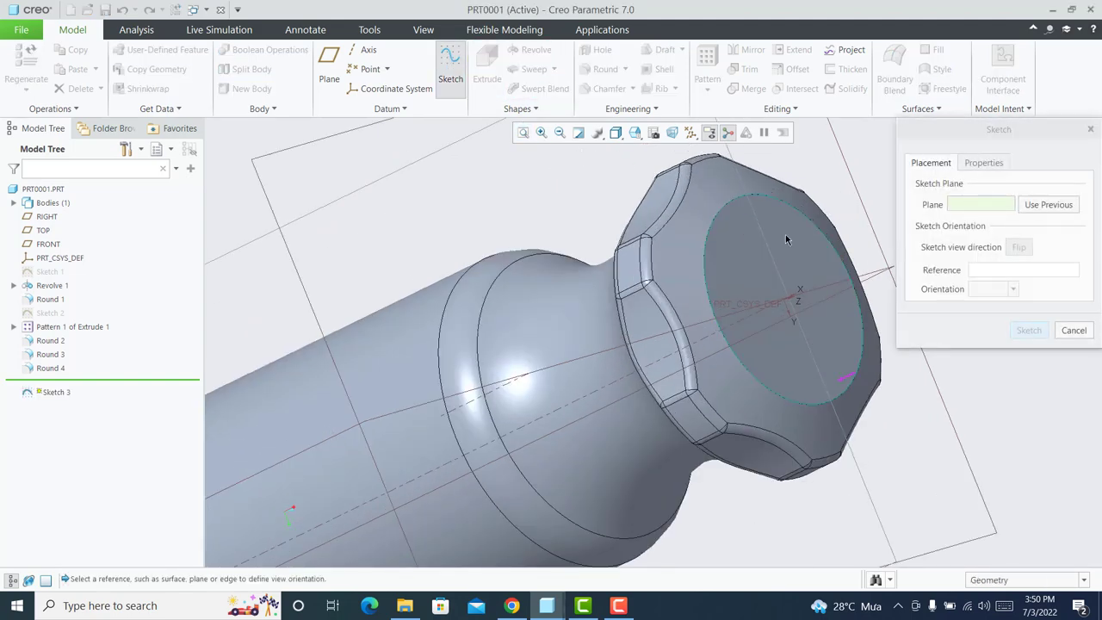
pyautogui.click(1024, 331)
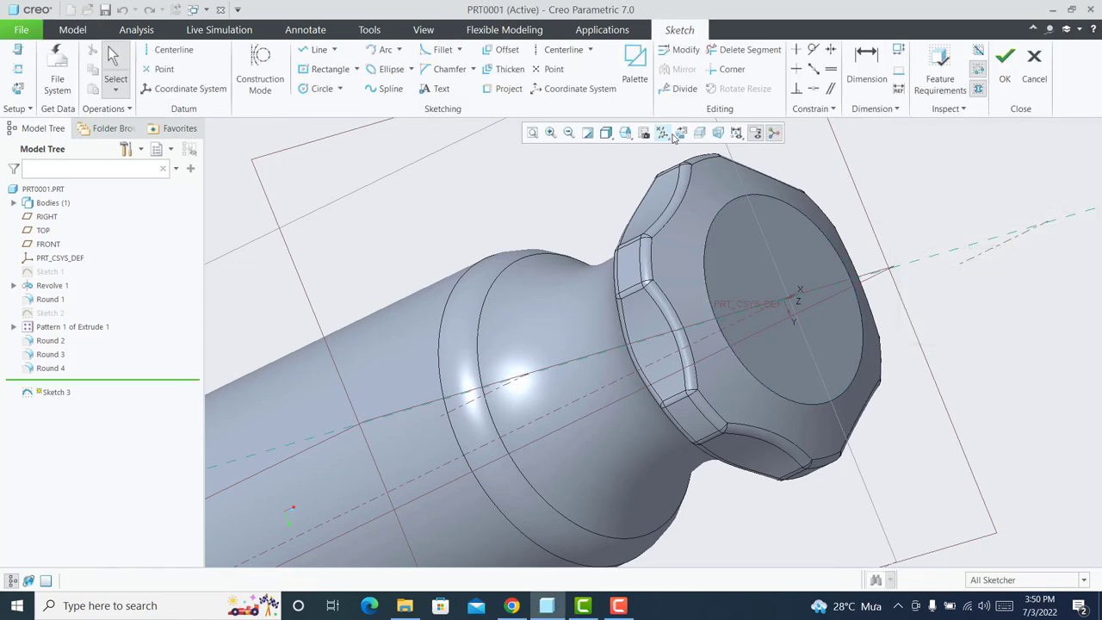
pyautogui.click(321, 88)
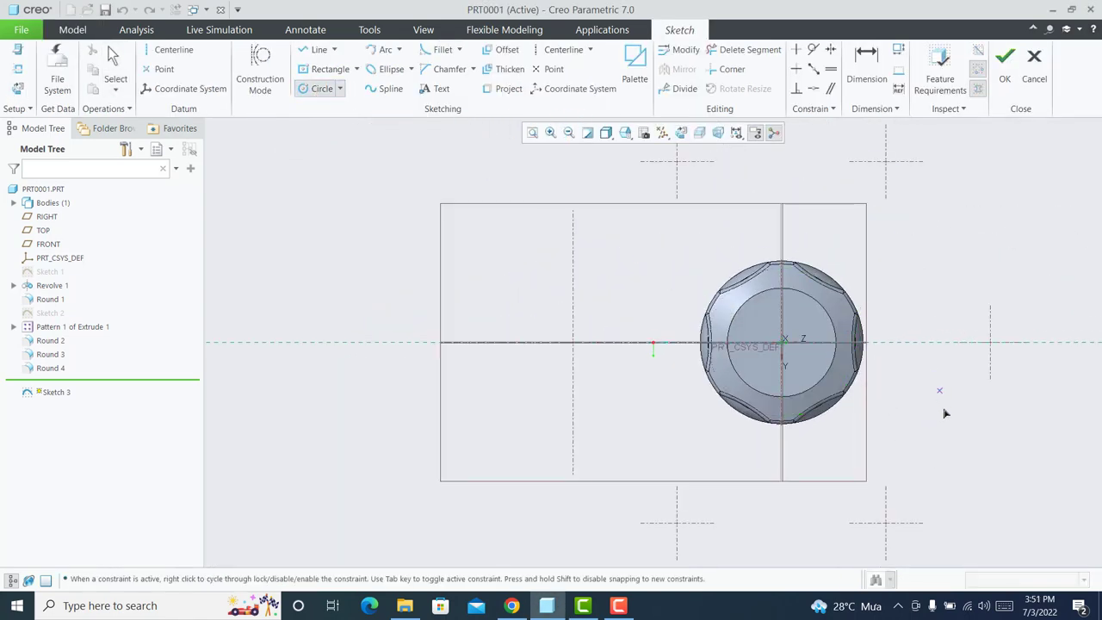
pyautogui.click(781, 342)
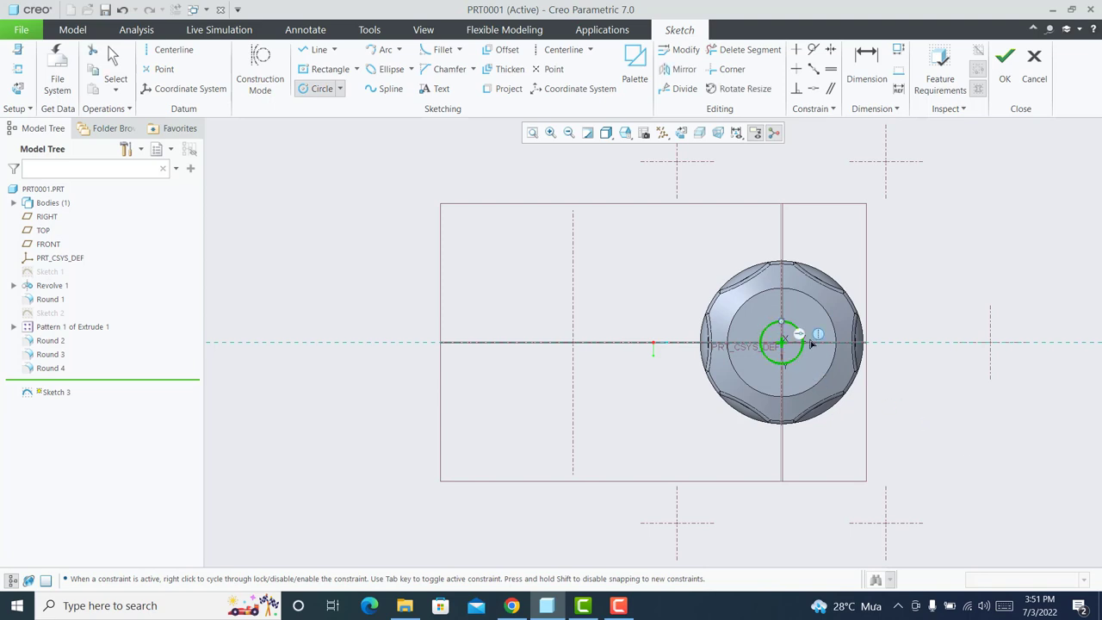
pyautogui.click(792, 338)
pyautogui.click(866, 69)
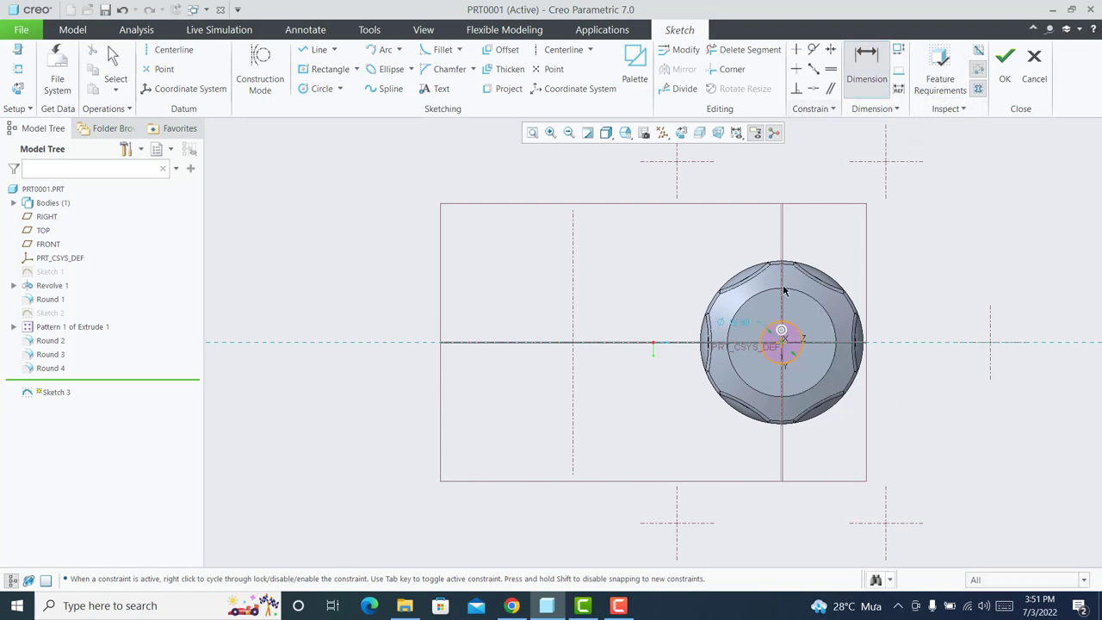
pyautogui.doubleClick(743, 327)
pyautogui.write('15')
pyautogui.press('Return')
pyautogui.click(1004, 69)
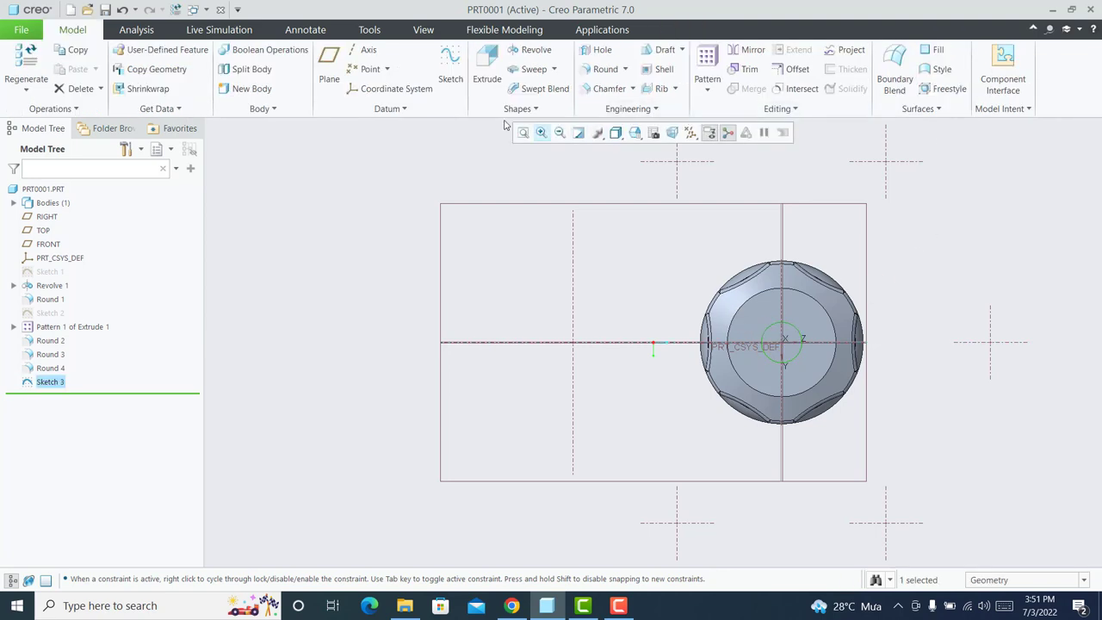
pyautogui.click(487, 68)
# Extrude the Ø15 circle 200 from the handle end to form the shaft.
pyautogui.hotkey('ctrl', 'd')
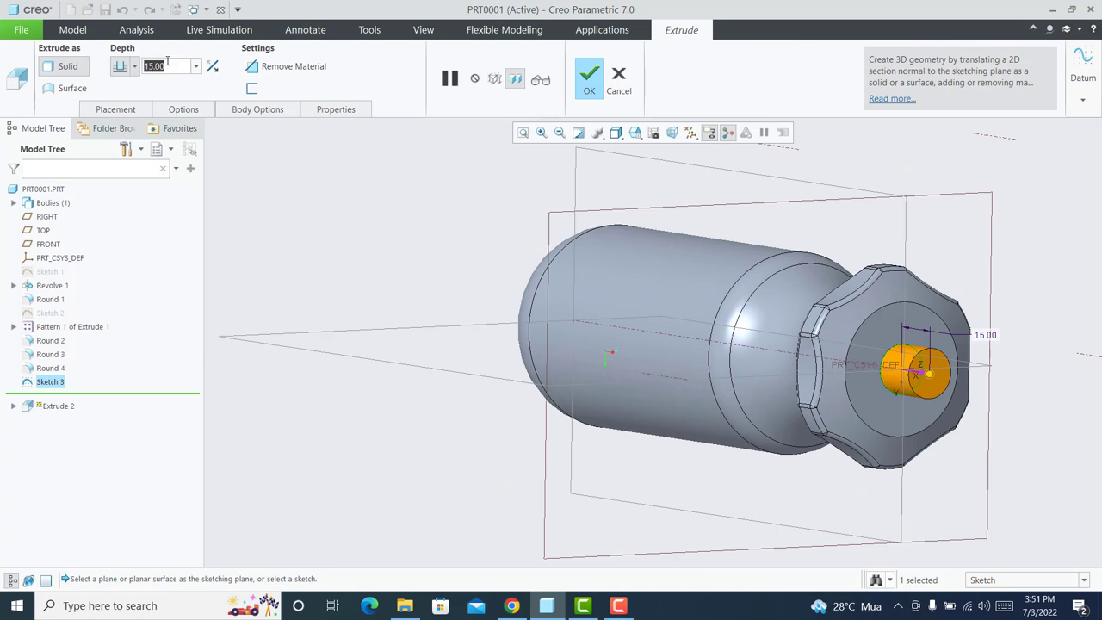
pyautogui.write('2')
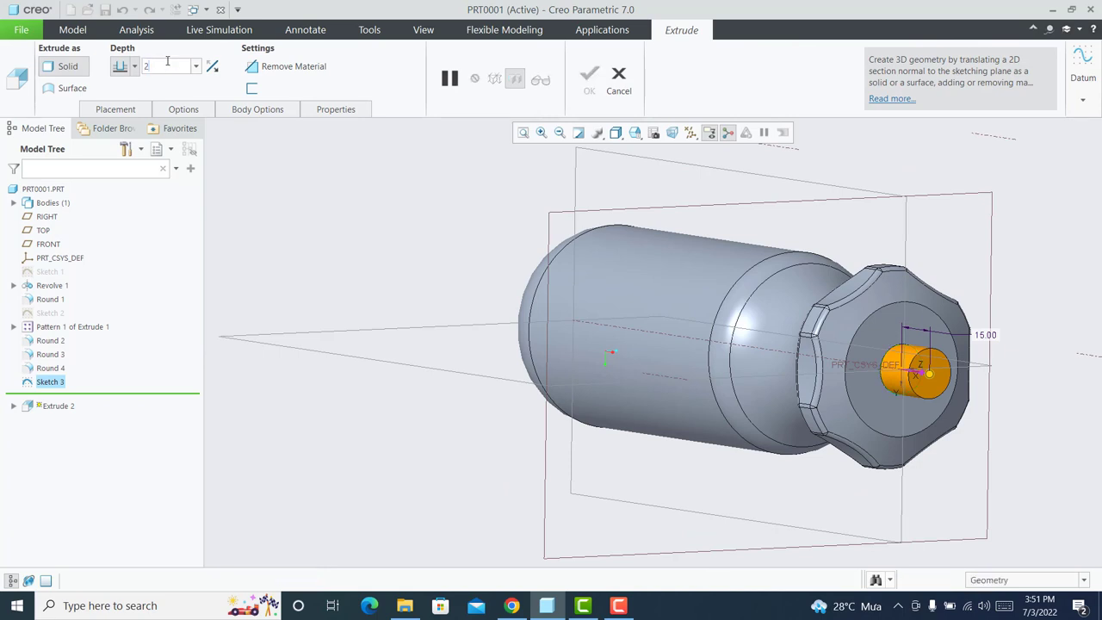
pyautogui.press('Return')
pyautogui.scroll(3, 369, 157)
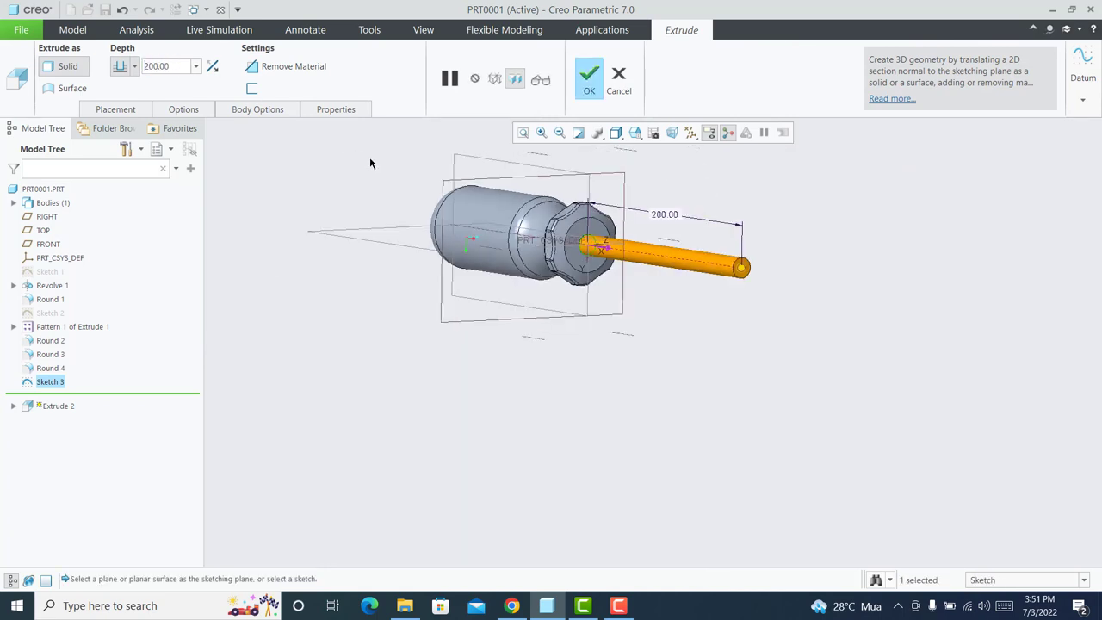
pyautogui.scroll(-2, 454, 172)
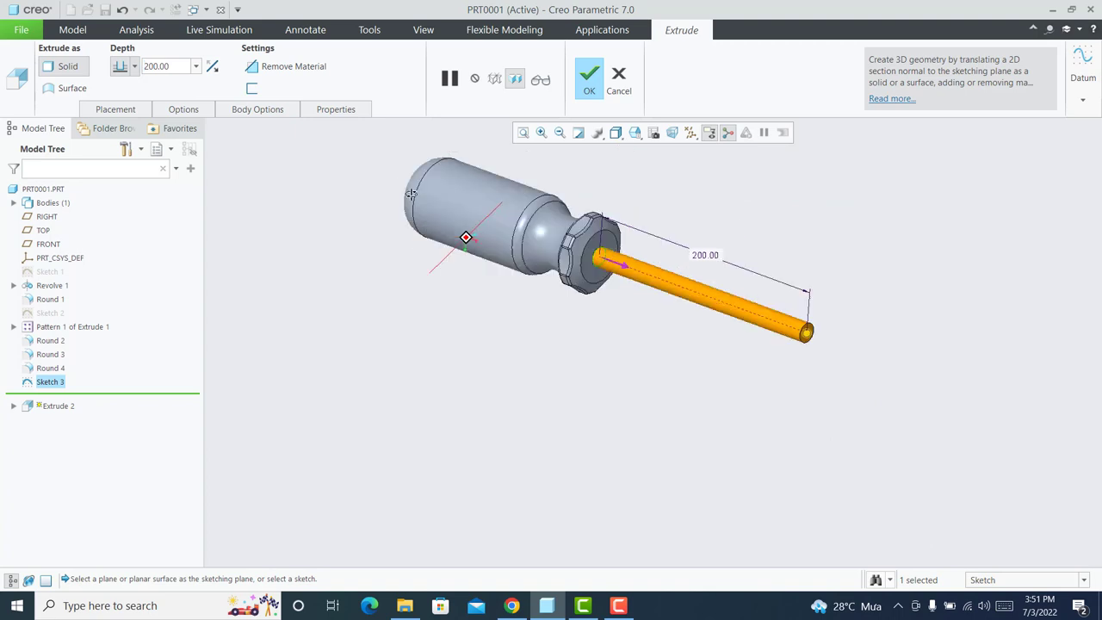
pyautogui.click(589, 84)
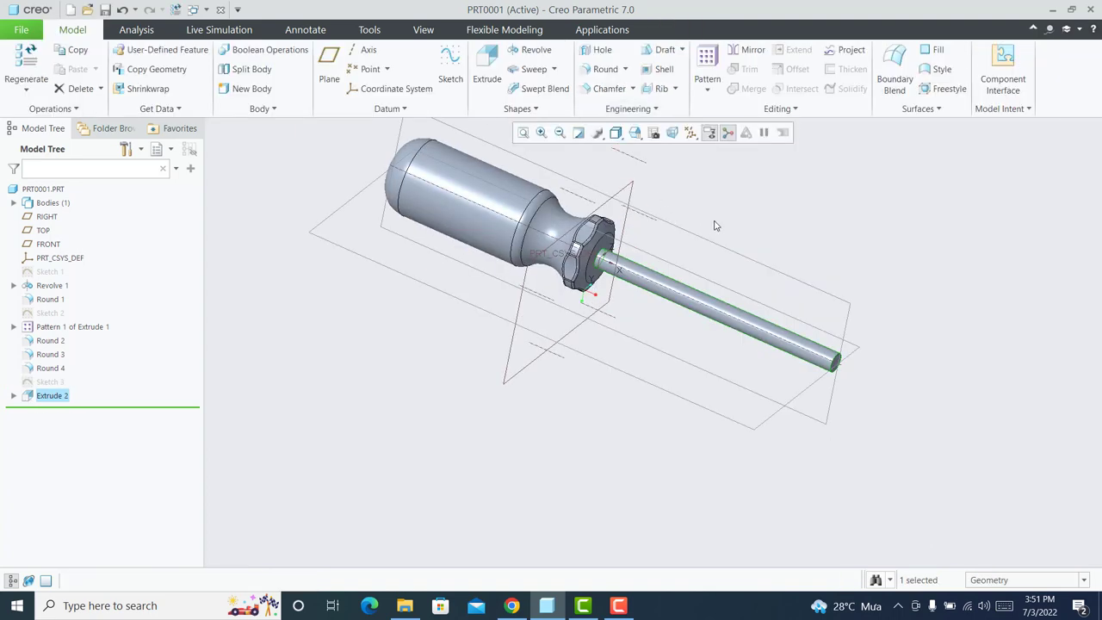
pyautogui.scroll(-3, 752, 268)
pyautogui.moveTo(744, 277)
pyautogui.mouseDown(button='middle')
pyautogui.moveTo(713, 246)
pyautogui.moveTo(748, 243)
pyautogui.mouseUp(button='middle')
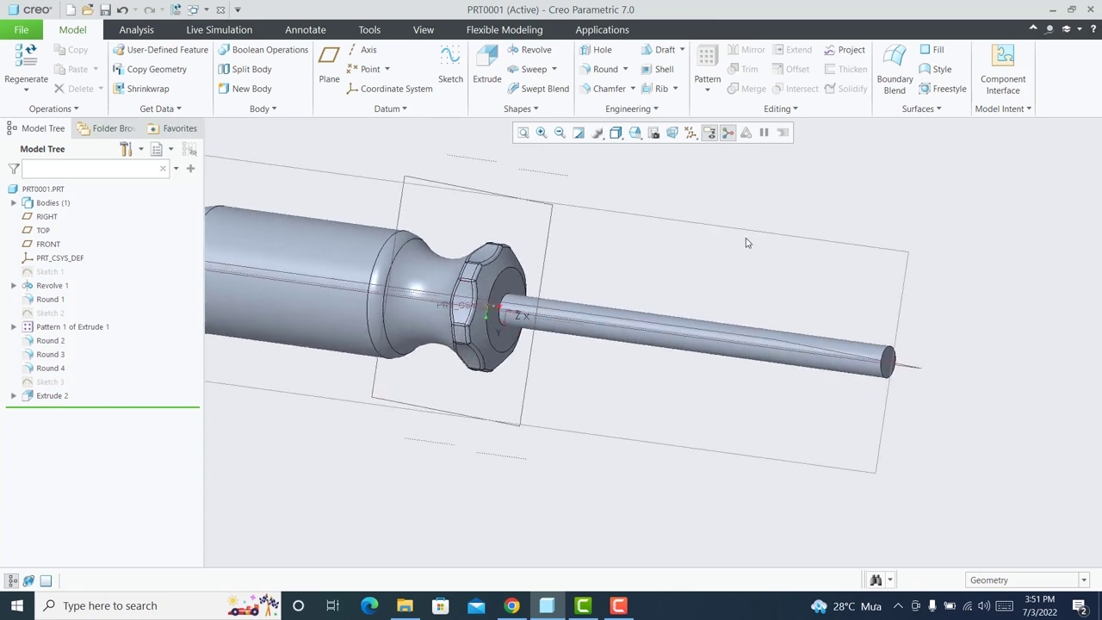
# Chamfer the shaft's free end edge with a 5.00 D x D chamfer.
pyautogui.click(610, 91)
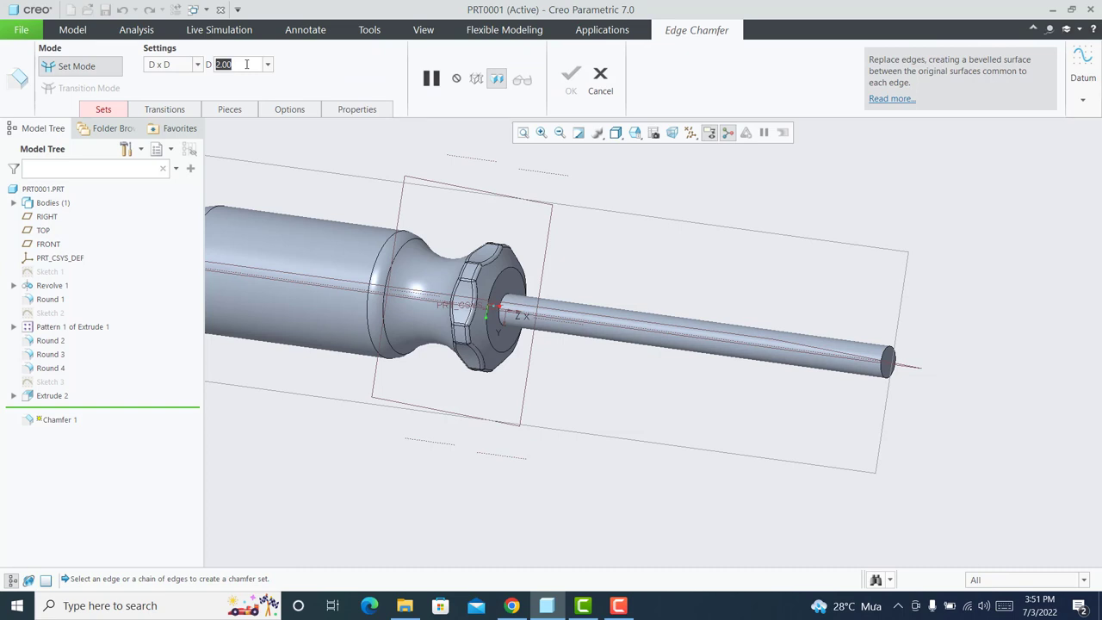
pyautogui.write('10')
pyautogui.press('Return')
pyautogui.click(890, 353)
pyautogui.moveTo(839, 295); pyautogui.dragTo(888, 311, button='middle')
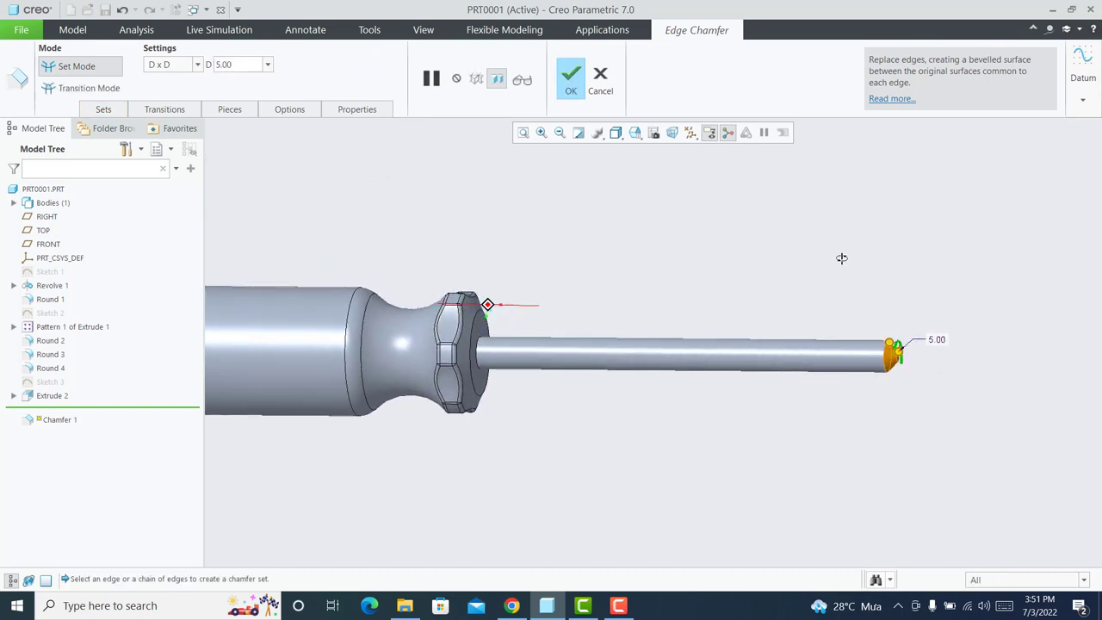
pyautogui.scroll(2, 761, 160)
pyautogui.scroll(2, 761, 160)
pyautogui.scroll(2, 761, 159)
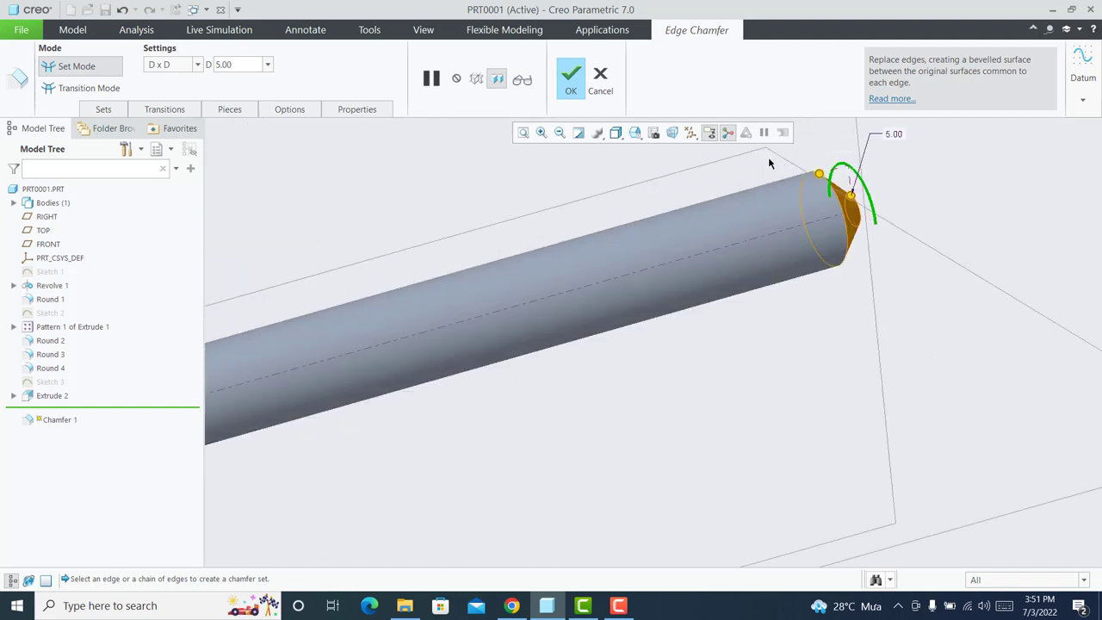
pyautogui.scroll(1, 761, 158)
pyautogui.scroll(-2, 761, 160)
pyautogui.scroll(-1, 755, 165)
pyautogui.scroll(-2, 755, 164)
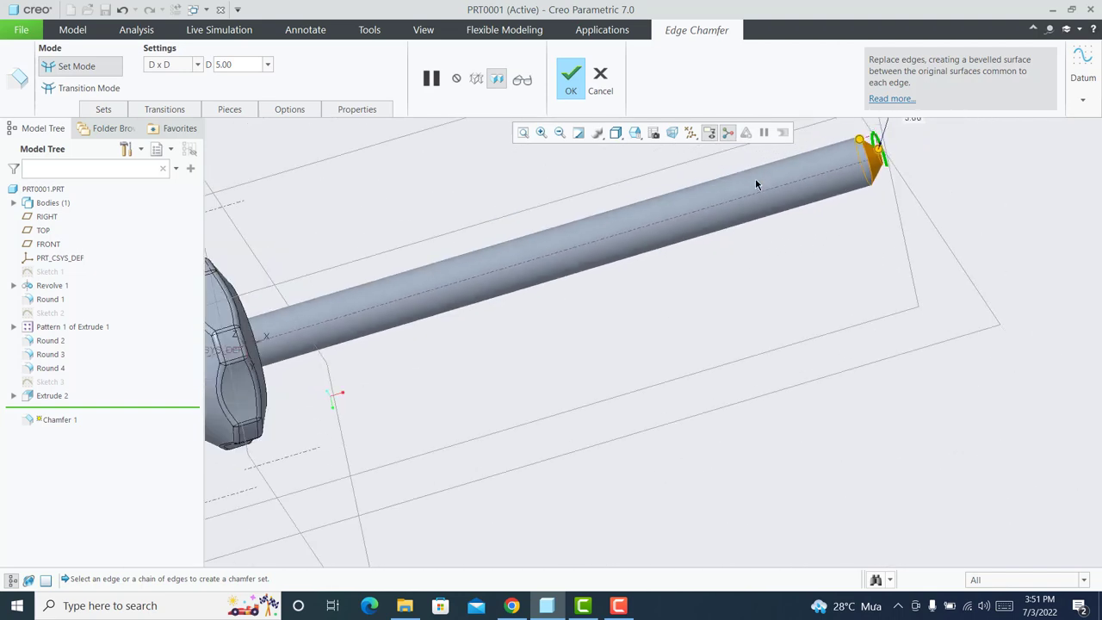
pyautogui.click(934, 217)
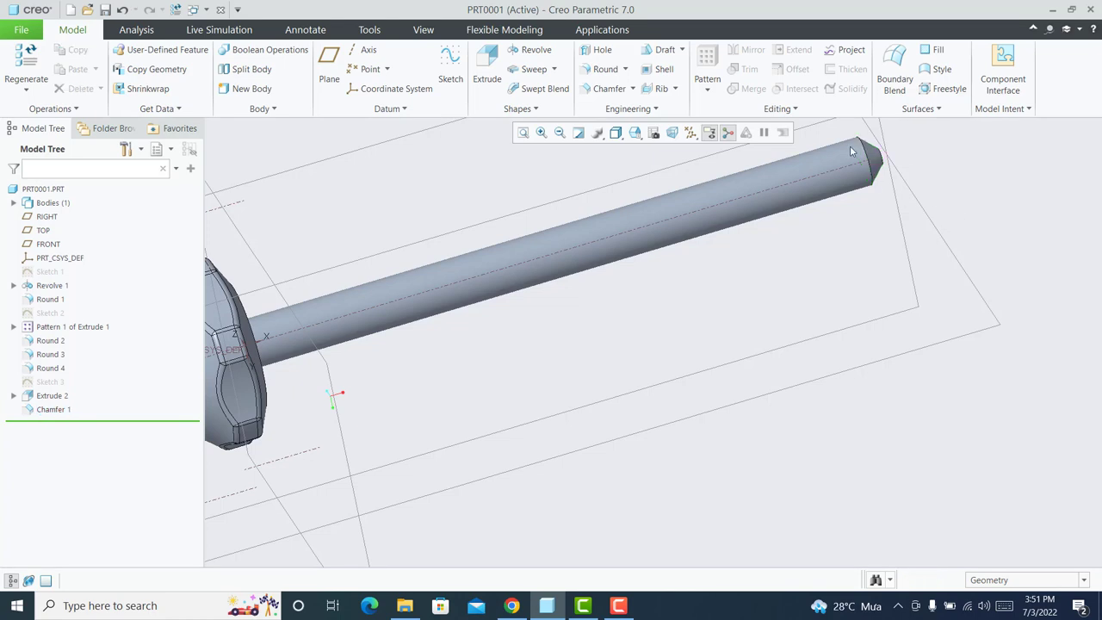
# Turn and fit the view to inspect the chamfered shaft tip.
pyautogui.moveTo(850, 145); pyautogui.dragTo(547, 147, button='middle')
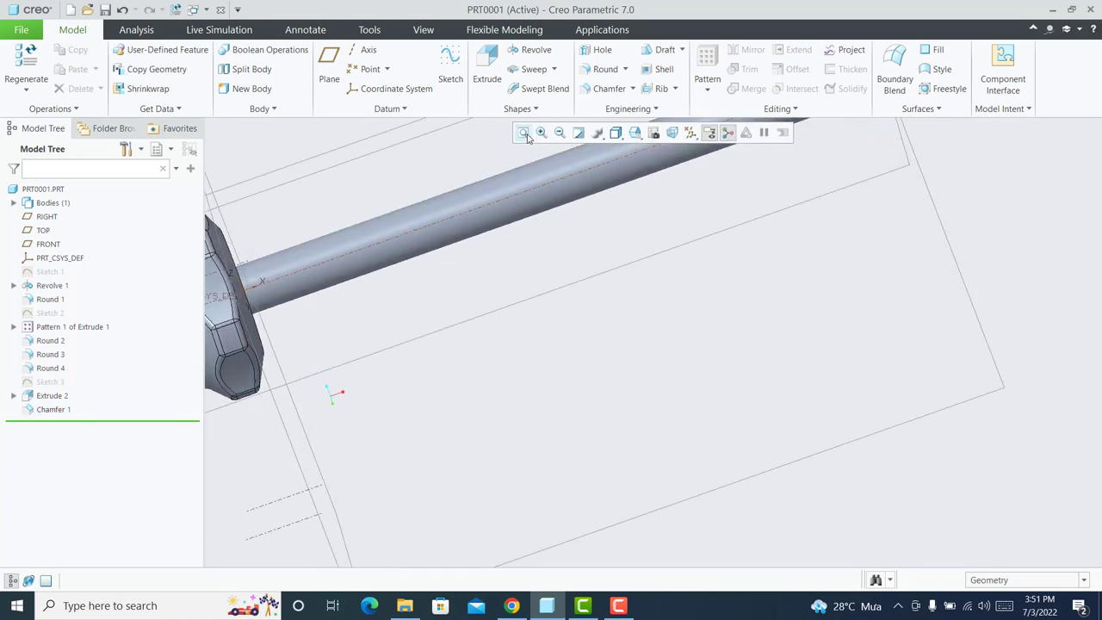
pyautogui.click(522, 132)
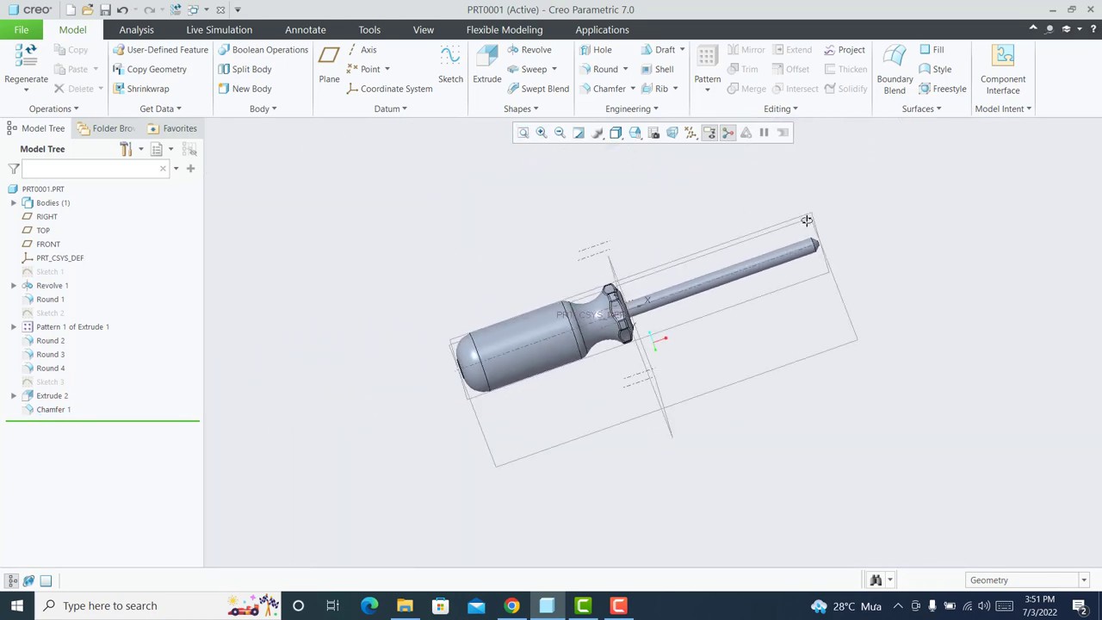
pyautogui.scroll(2, 811, 223)
pyautogui.scroll(3, 811, 246)
pyautogui.scroll(2, 812, 246)
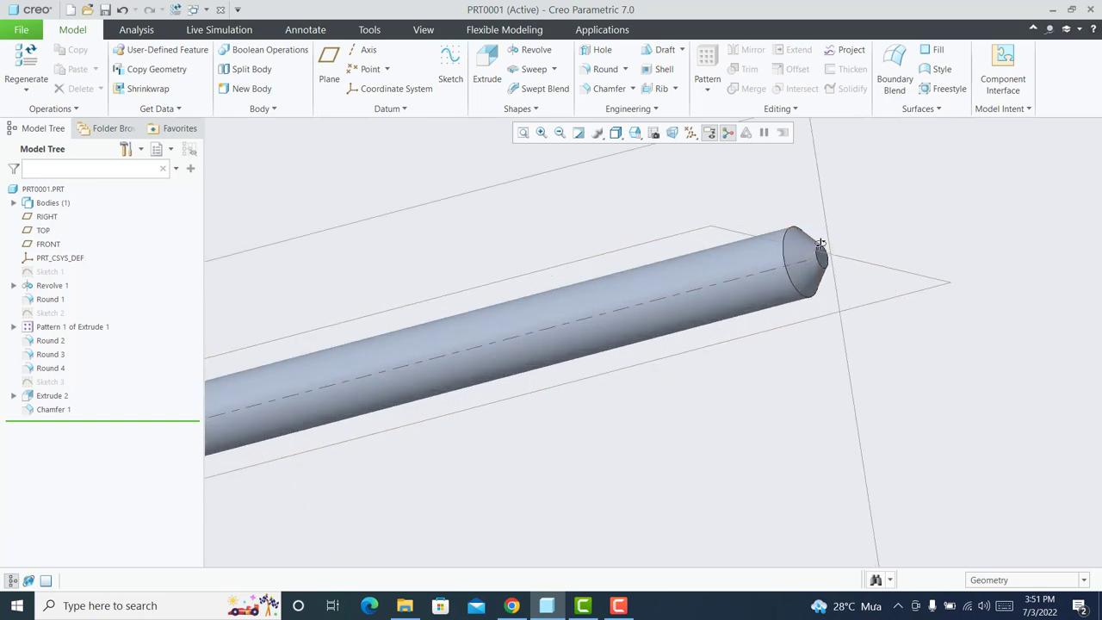
pyautogui.moveTo(821, 244); pyautogui.dragTo(846, 251, button='middle')
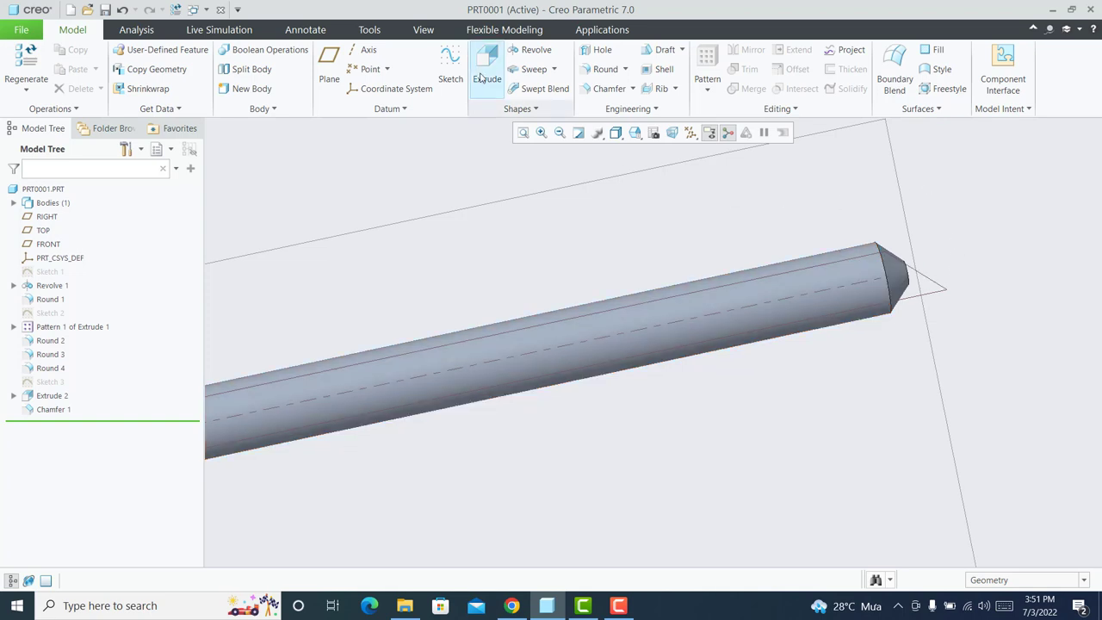
# Open Sketch 4 on the RIGHT plane, face-on and zoomed to the shaft tip.
pyautogui.click(450, 60)
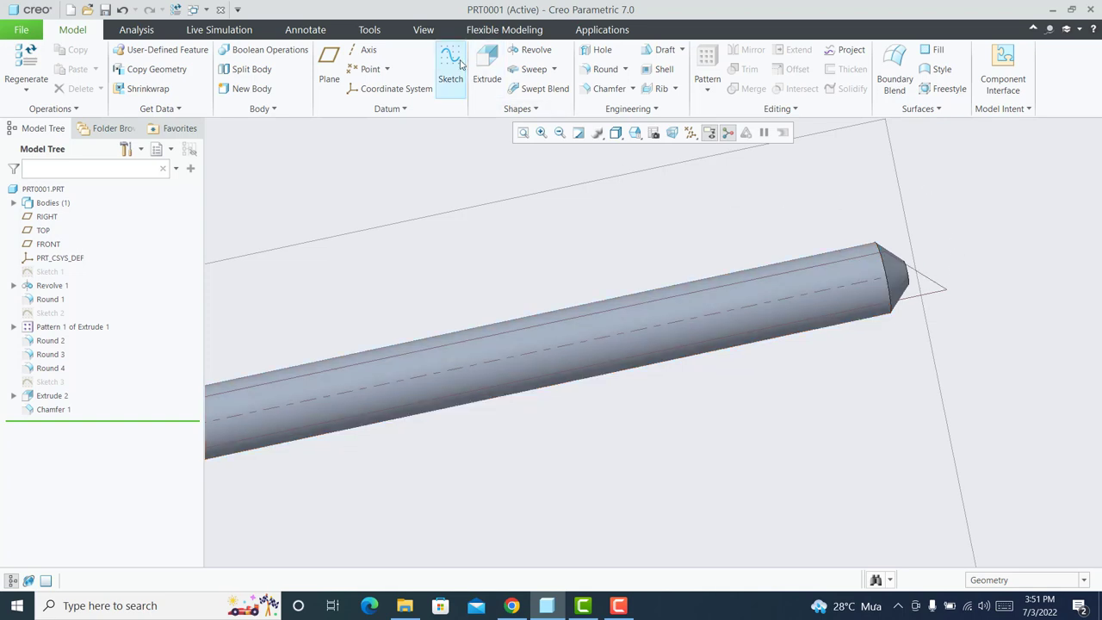
pyautogui.click(942, 394)
pyautogui.click(1029, 329)
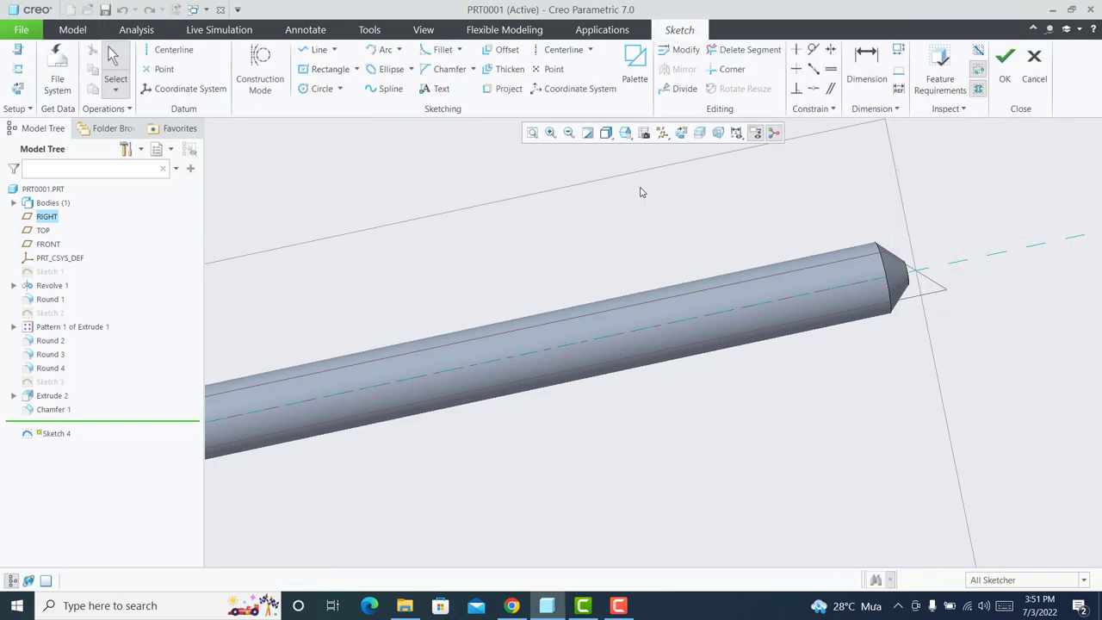
pyautogui.click(682, 132)
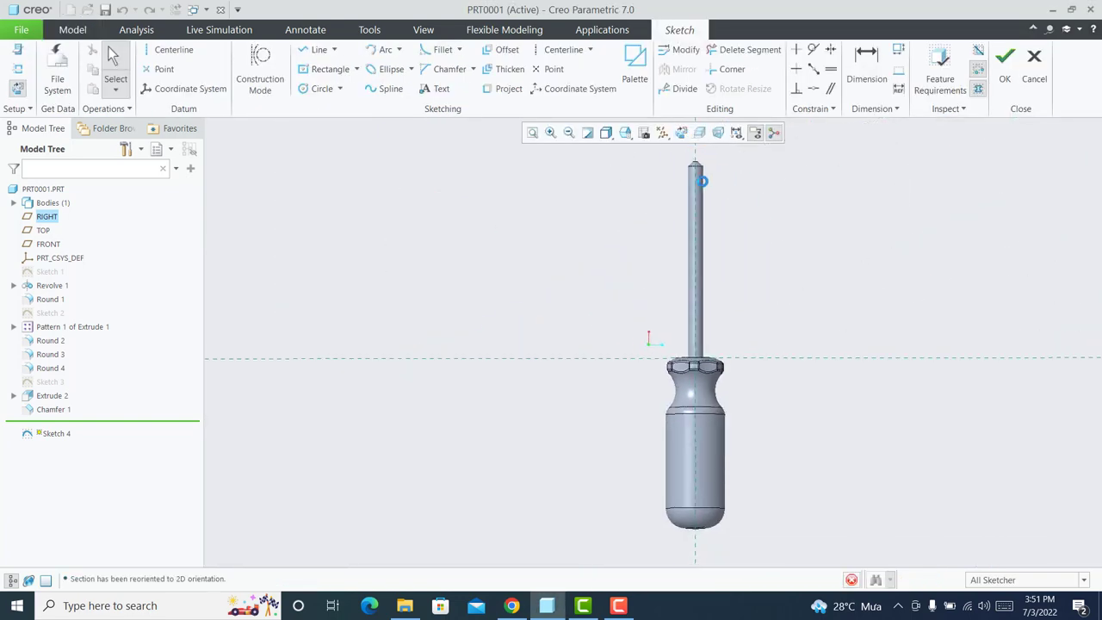
pyautogui.scroll(2, 723, 167)
pyautogui.scroll(2, 720, 165)
pyautogui.scroll(2, 716, 164)
pyautogui.scroll(2, 712, 161)
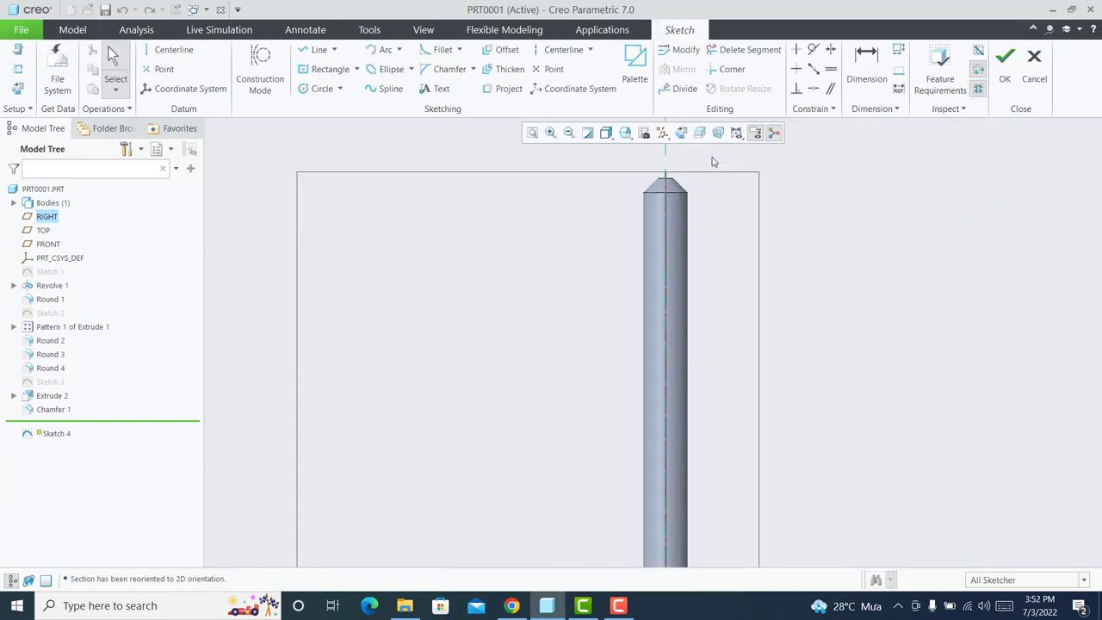
pyautogui.scroll(2, 712, 161)
pyautogui.scroll(4, 712, 161)
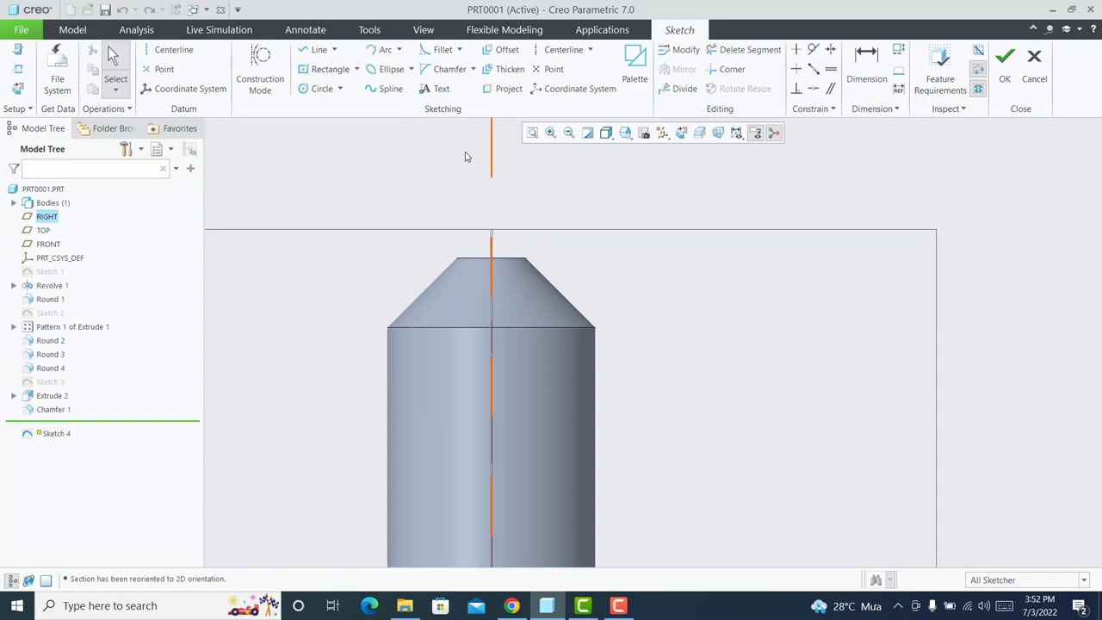
# Draw a three-point arc from the tip's chamfer corner down and outward past the shaft.
pyautogui.click(381, 49)
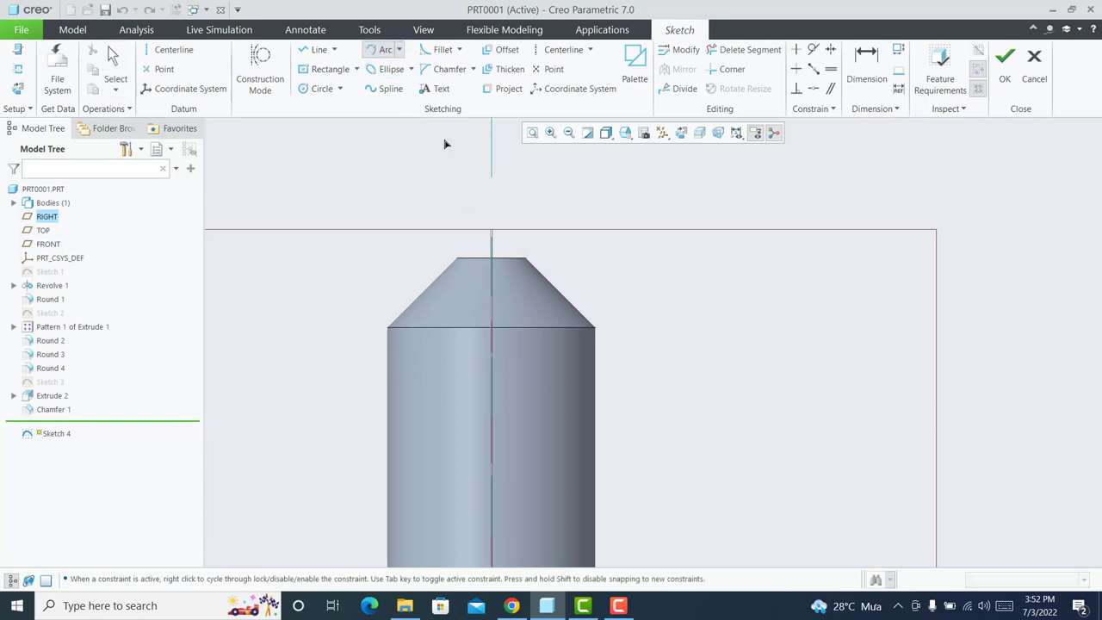
pyautogui.click(526, 259)
pyautogui.click(676, 443)
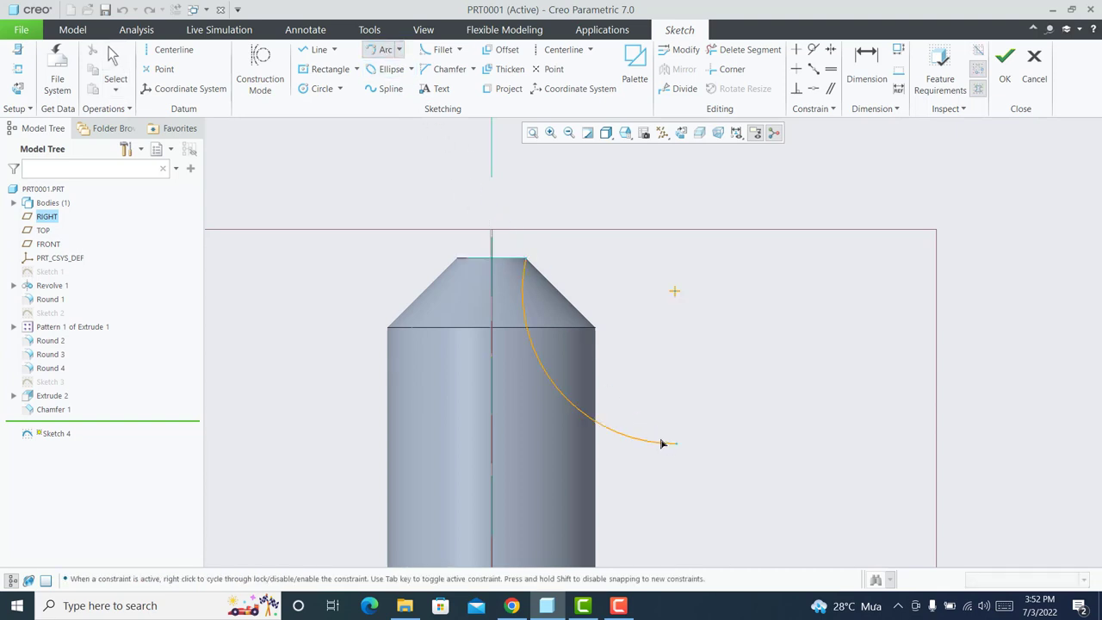
pyautogui.click(595, 403)
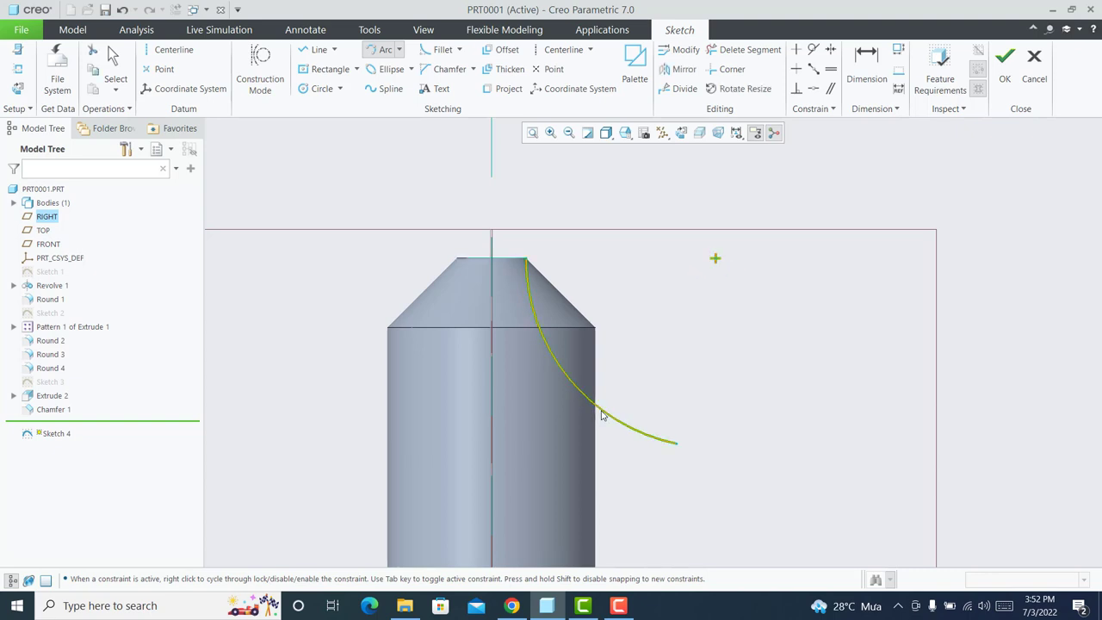
pyautogui.middleClick(785, 406)
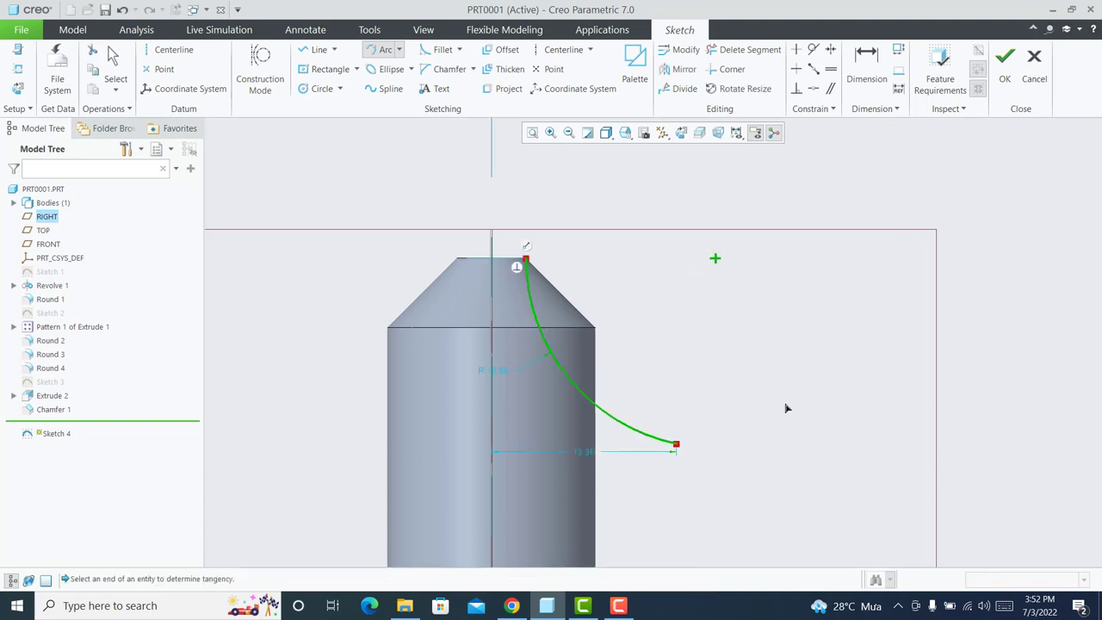
# Set the arc radius to 20 and finish Sketch 4.
pyautogui.doubleClick(497, 372)
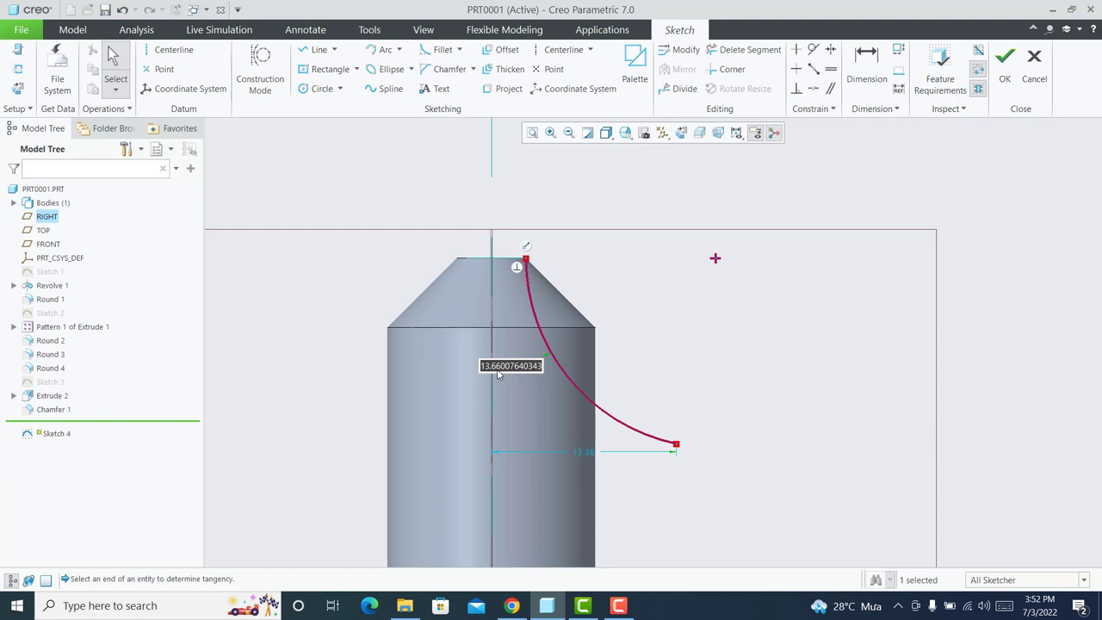
pyautogui.write('20')
pyautogui.press('Return')
pyautogui.scroll(-2, 671, 372)
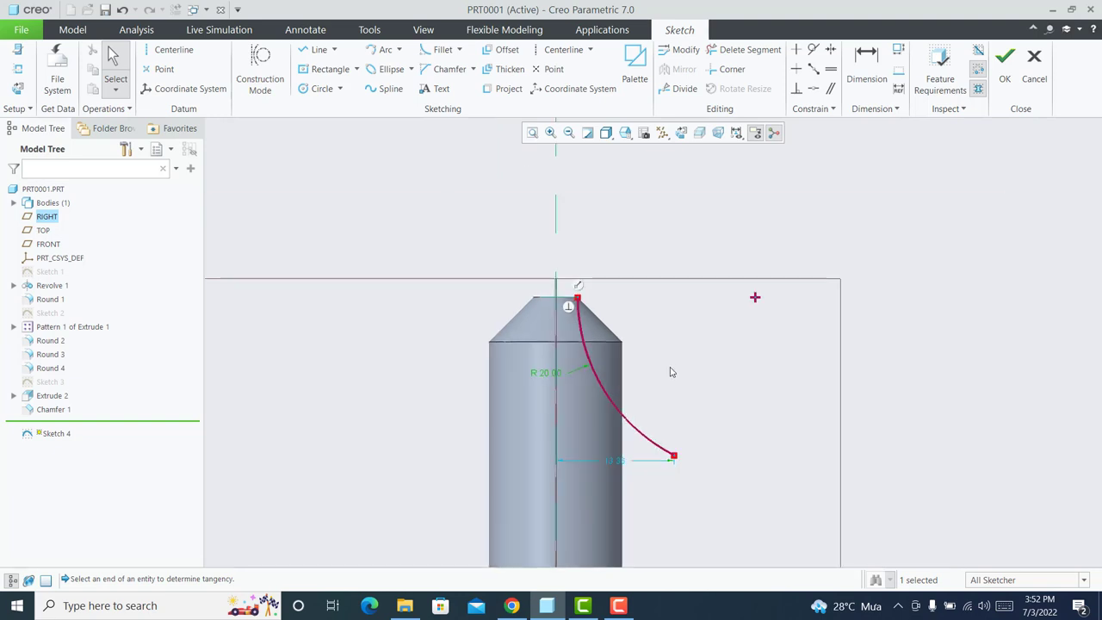
pyautogui.click(904, 351)
pyautogui.scroll(2, 582, 309)
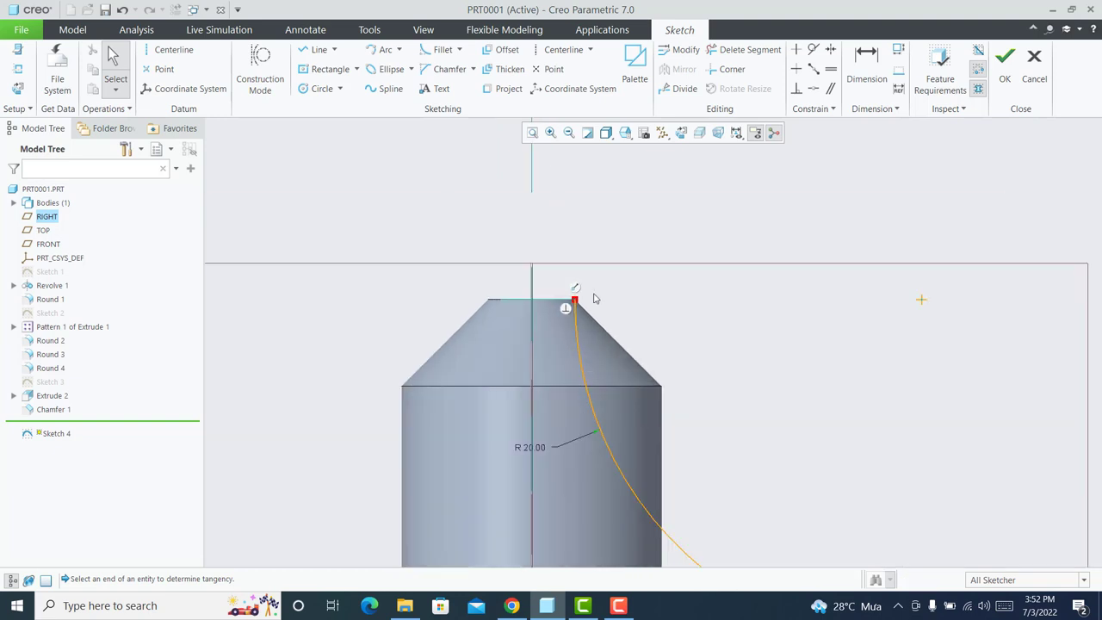
pyautogui.scroll(-2, 617, 296)
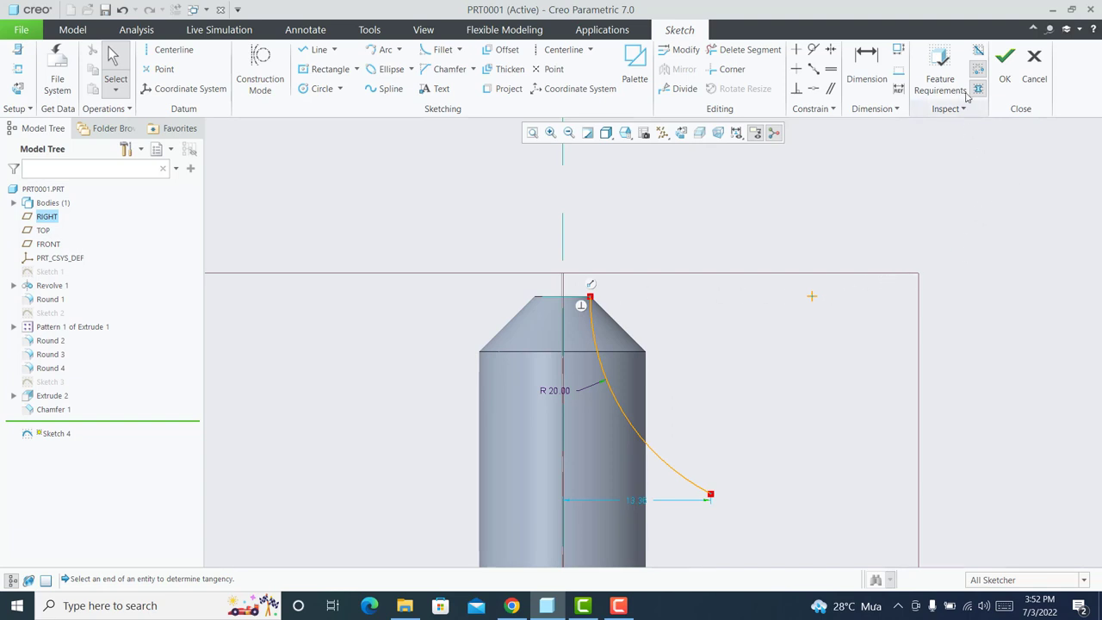
pyautogui.click(1004, 65)
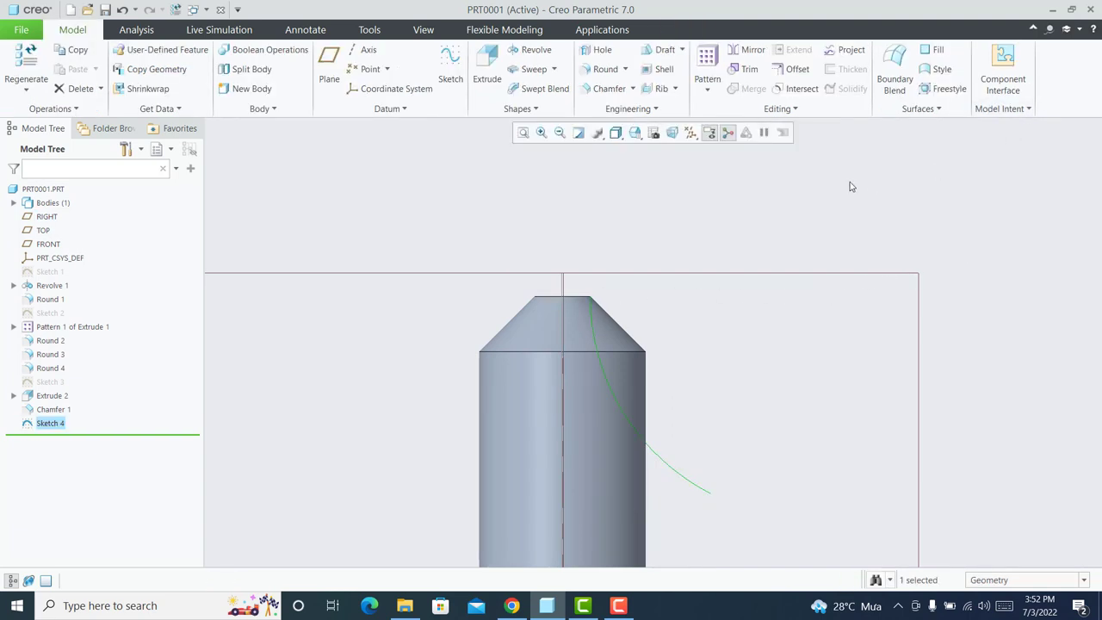
# Start a sweep along the Sketch 4 arc and open its section sketch facing the shaft end.
pyautogui.click(535, 69)
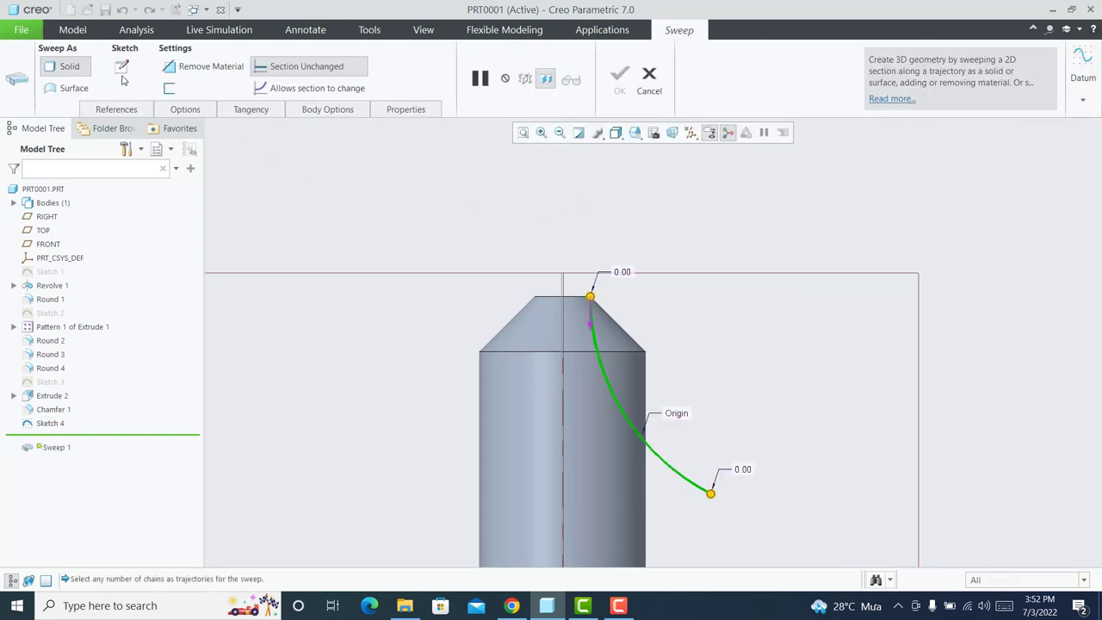
pyautogui.click(122, 69)
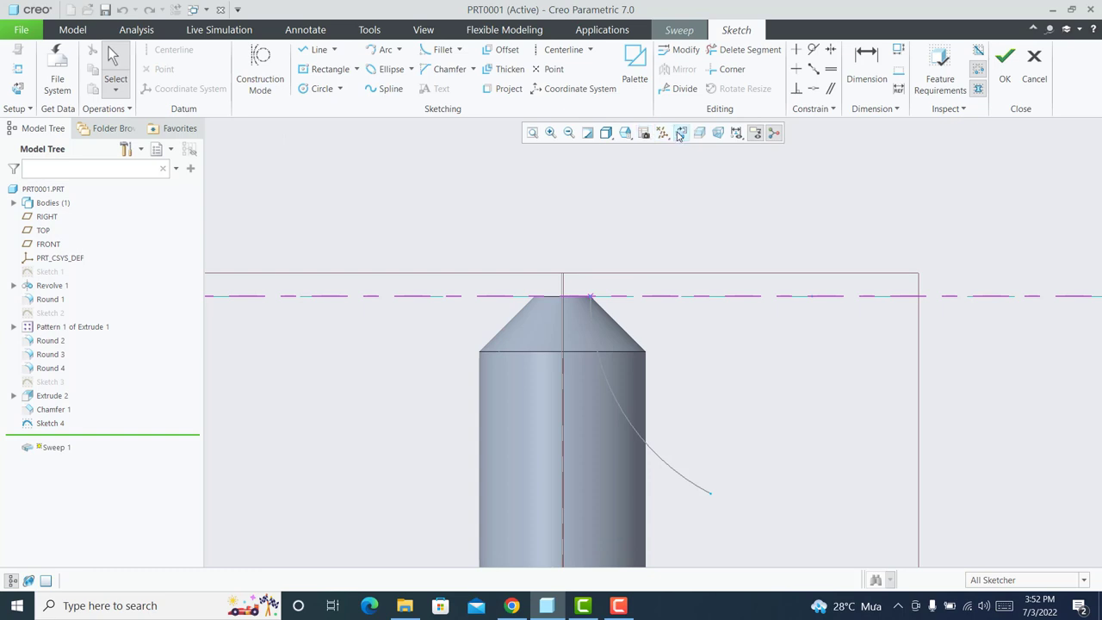
pyautogui.click(680, 133)
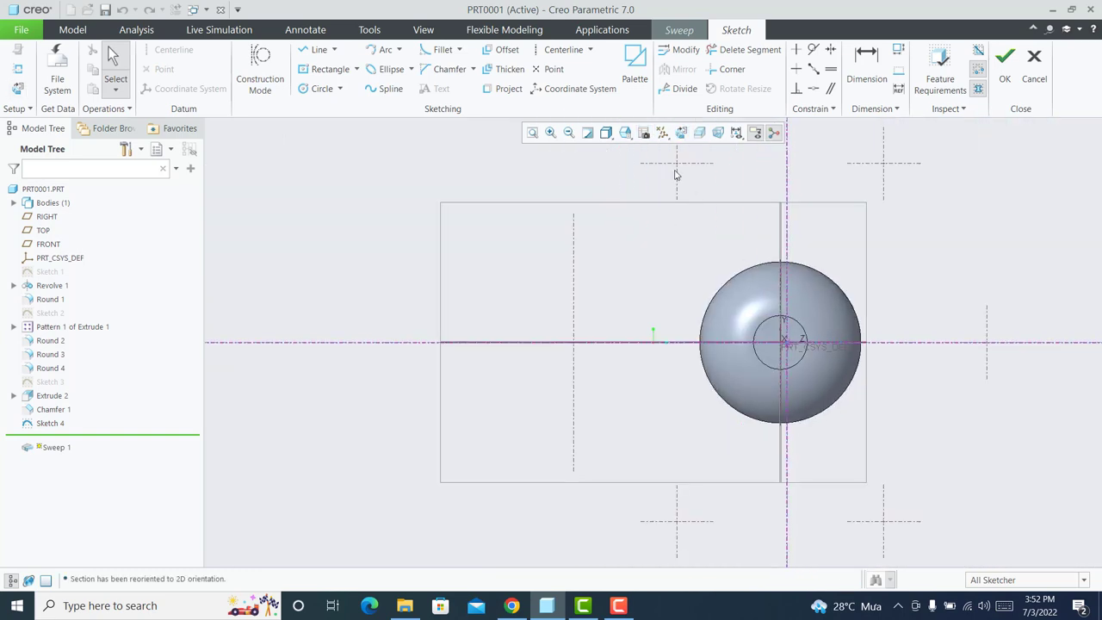
pyautogui.scroll(-4, 784, 331)
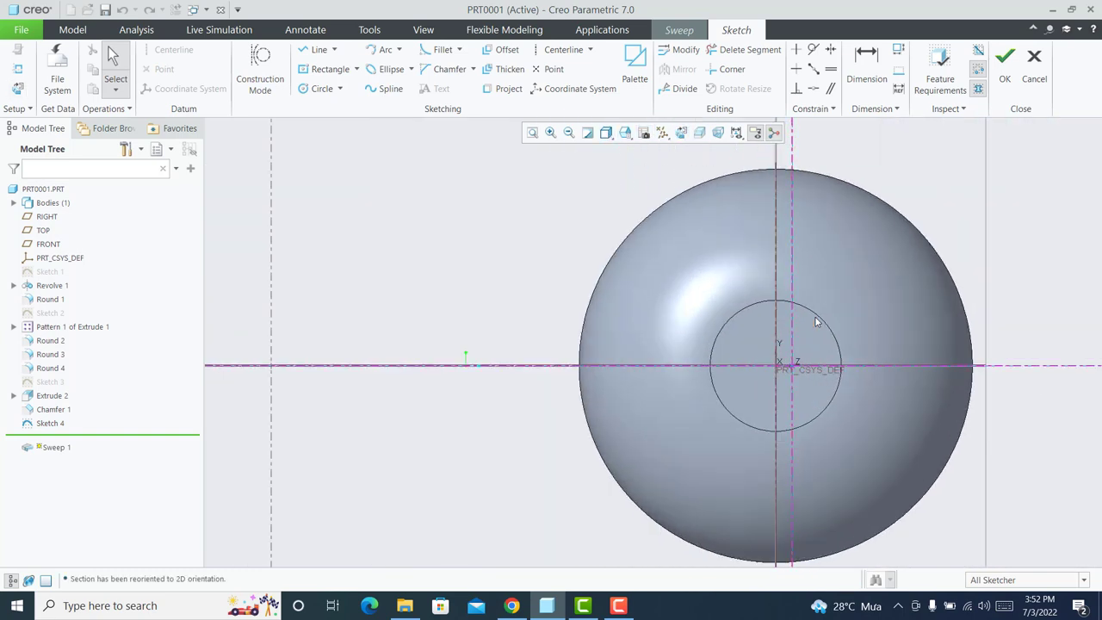
pyautogui.scroll(-2, 815, 316)
pyautogui.scroll(1, 814, 316)
pyautogui.scroll(2, 805, 316)
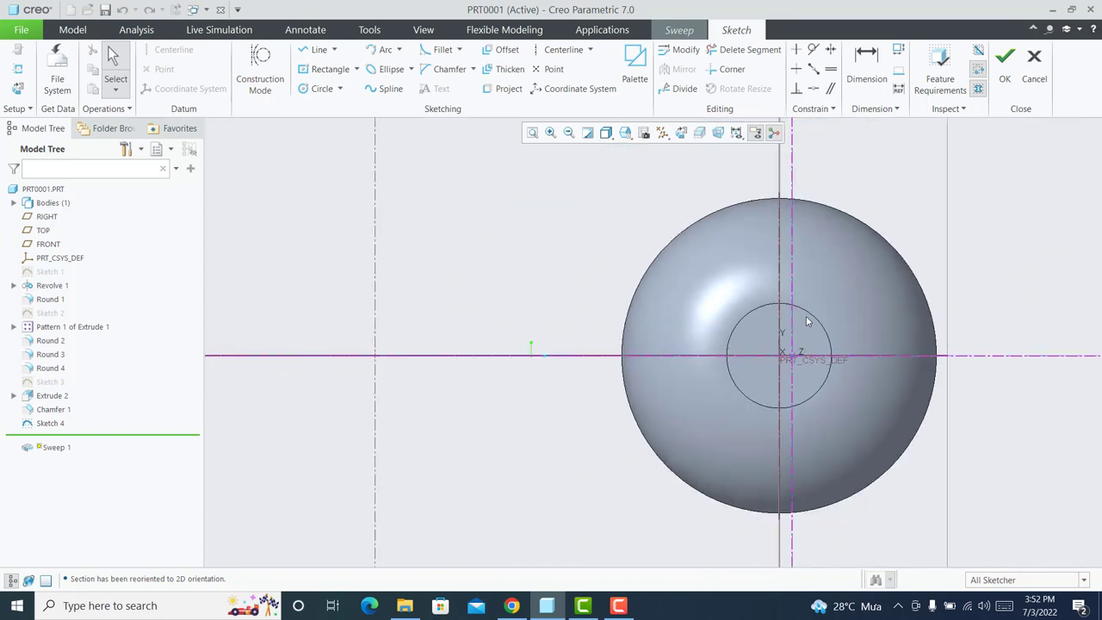
pyautogui.scroll(-2, 804, 324)
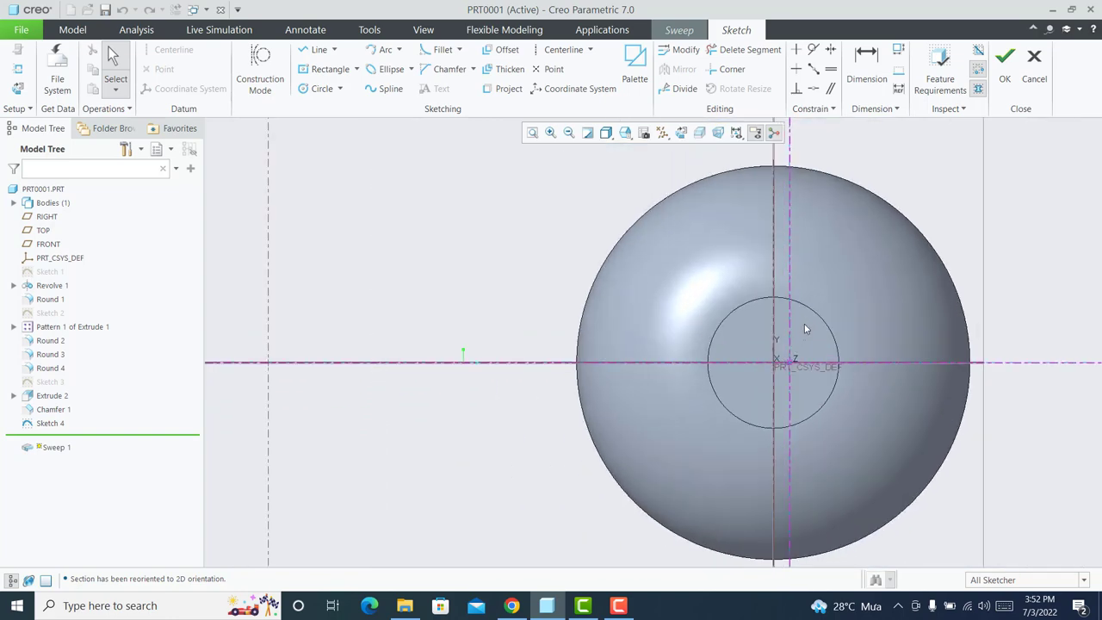
pyautogui.scroll(-2, 802, 323)
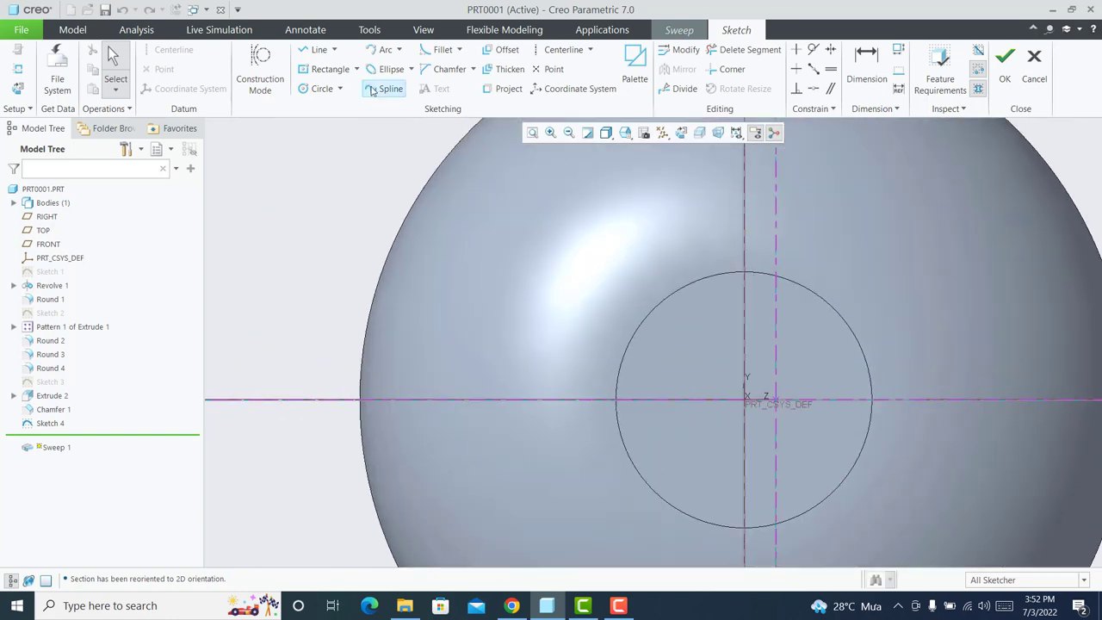
pyautogui.click(316, 49)
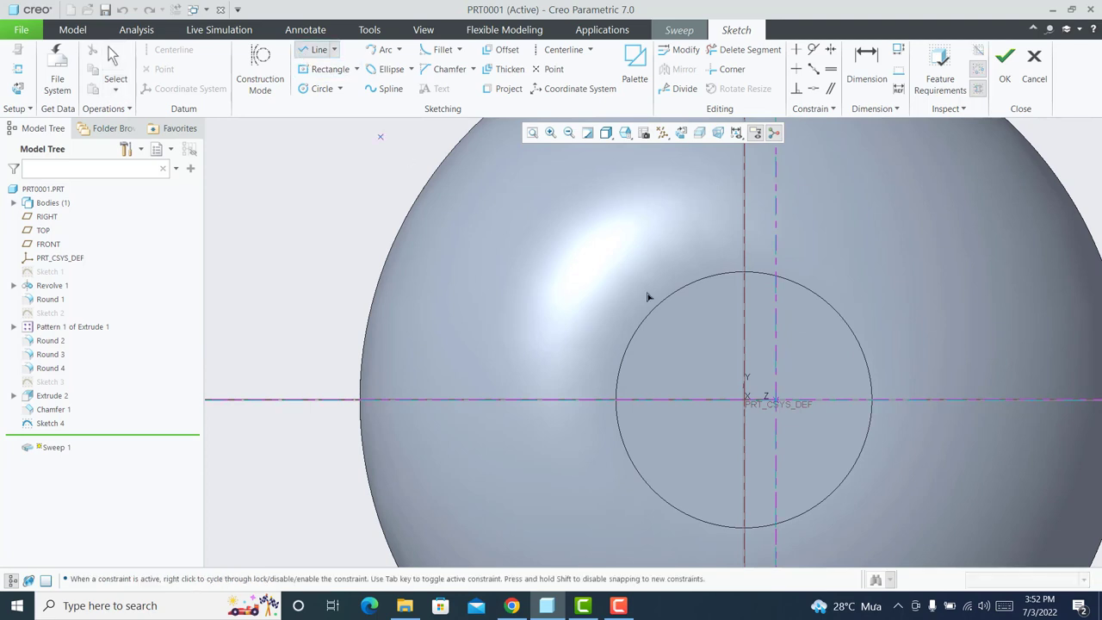
# Sketch a closed triangle starting on the horizontal axis, raising its top vertex.
pyautogui.click(763, 398)
pyautogui.click(800, 368)
pyautogui.click(801, 430)
pyautogui.click(757, 404)
pyautogui.middleClick(757, 405)
pyautogui.scroll(-2, 774, 392)
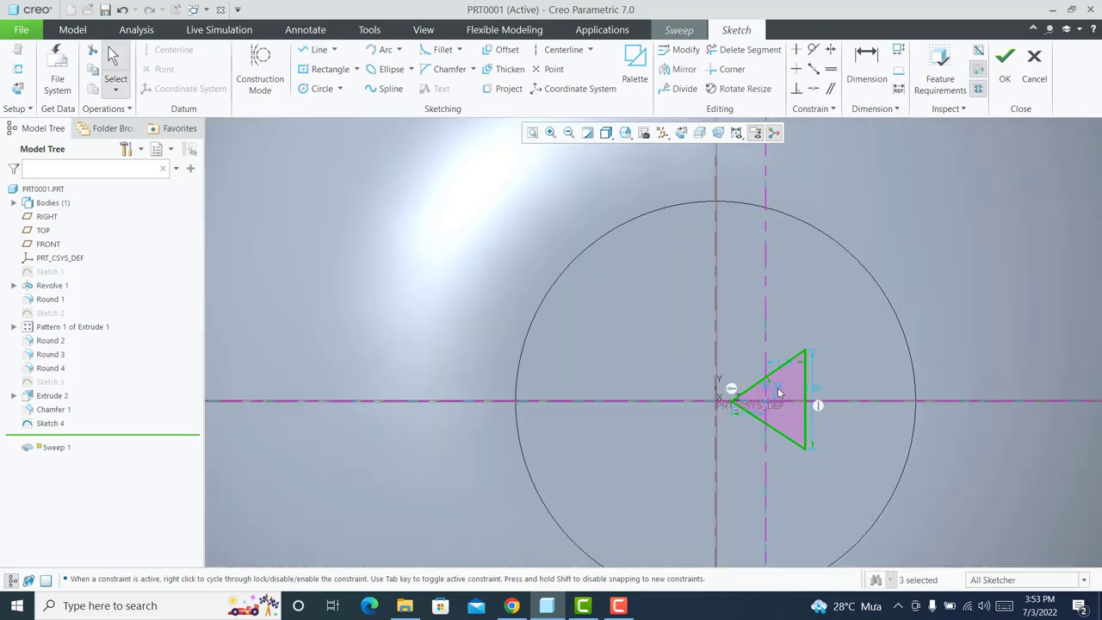
pyautogui.click(778, 388)
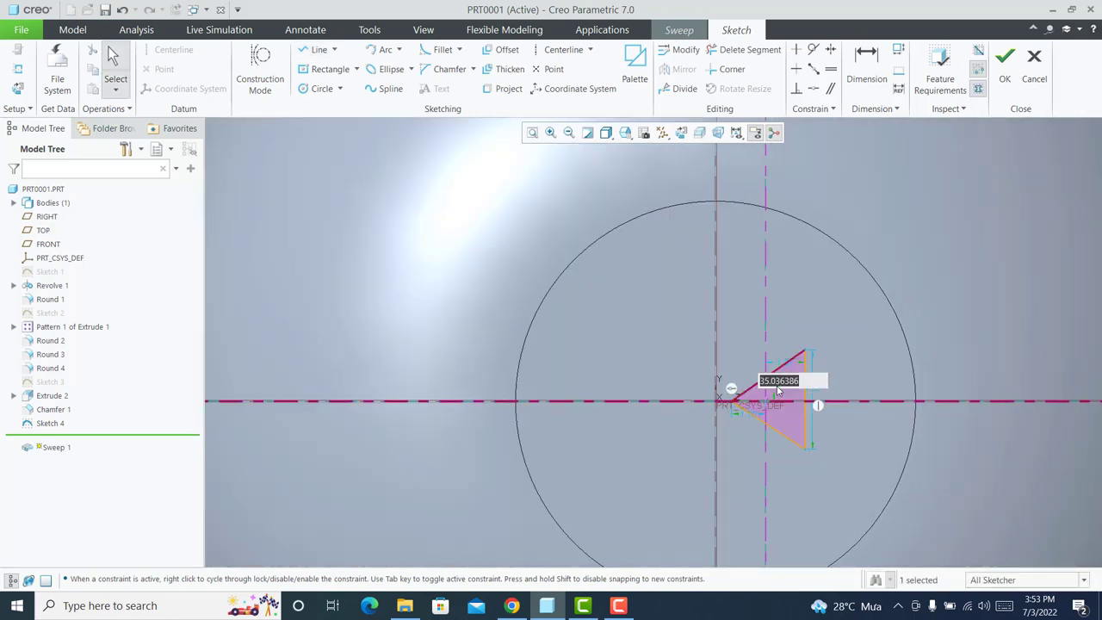
pyautogui.moveTo(777, 390); pyautogui.dragTo(819, 382)
pyautogui.click(870, 379)
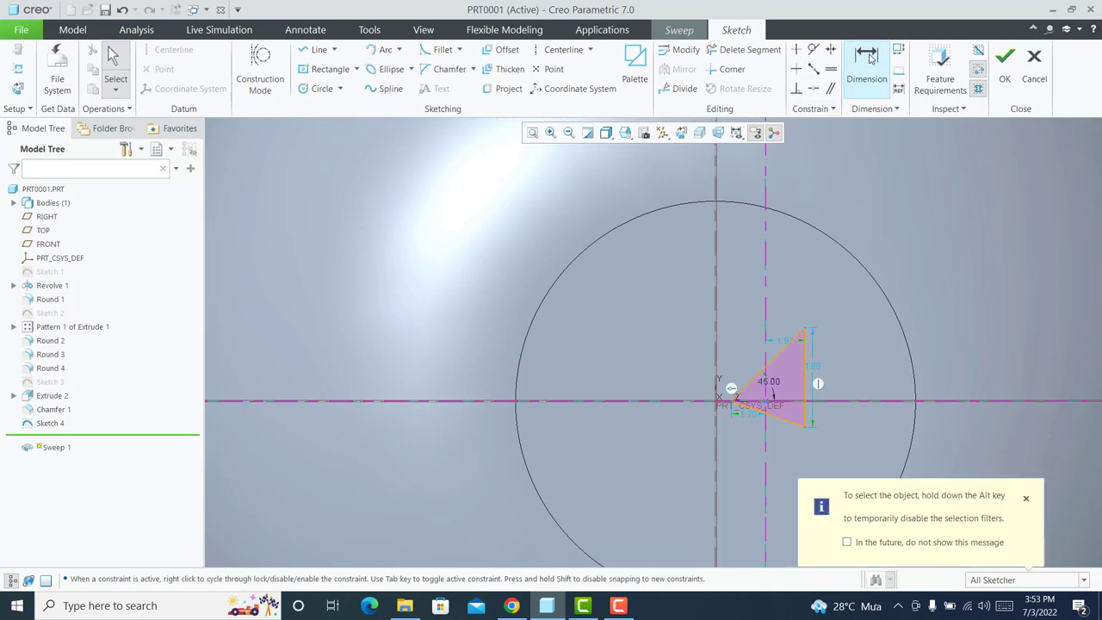
# Make the bottom edge perpendicular to the hypotenuse and dimension the apex 1.00 from the axis.
pyautogui.click(797, 88)
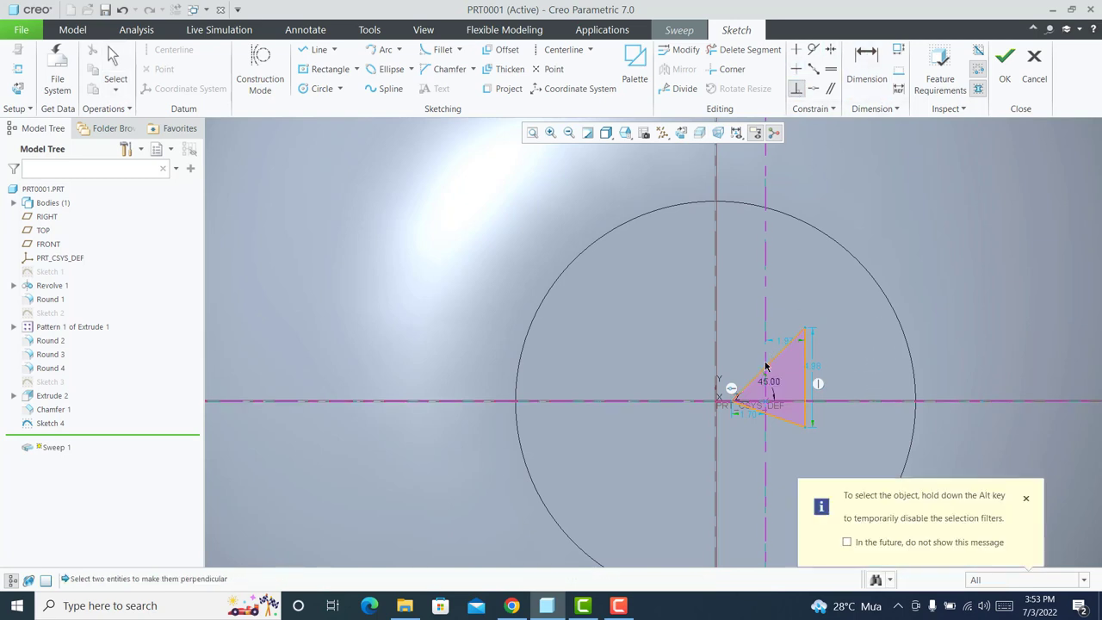
pyautogui.click(767, 366)
pyautogui.click(763, 414)
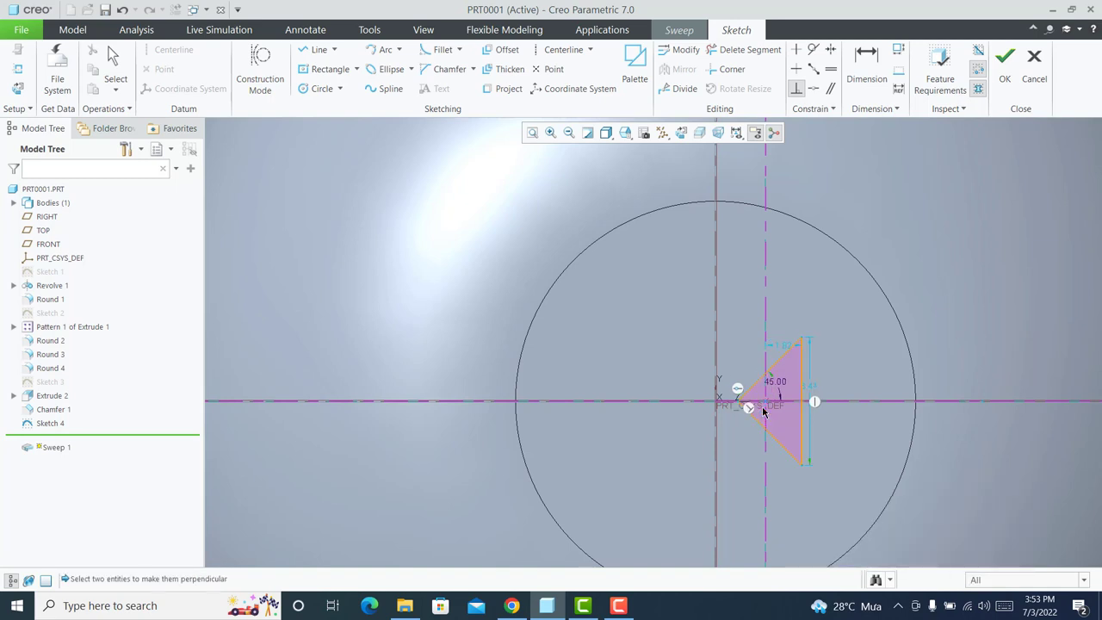
pyautogui.click(866, 64)
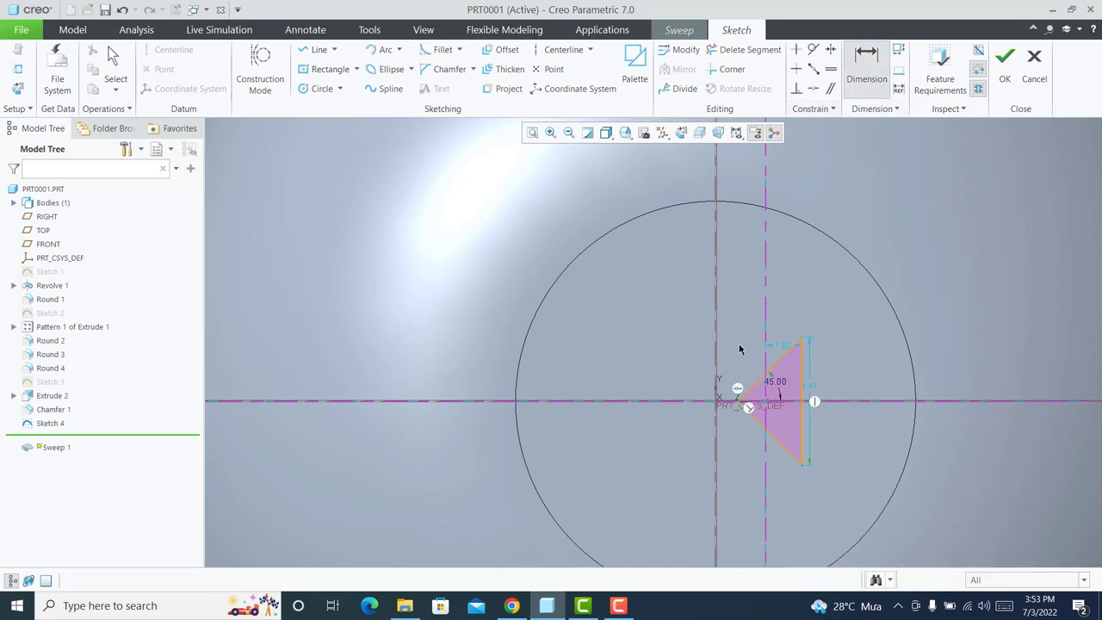
pyautogui.scroll(-1, 732, 419)
pyautogui.scroll(-3, 732, 419)
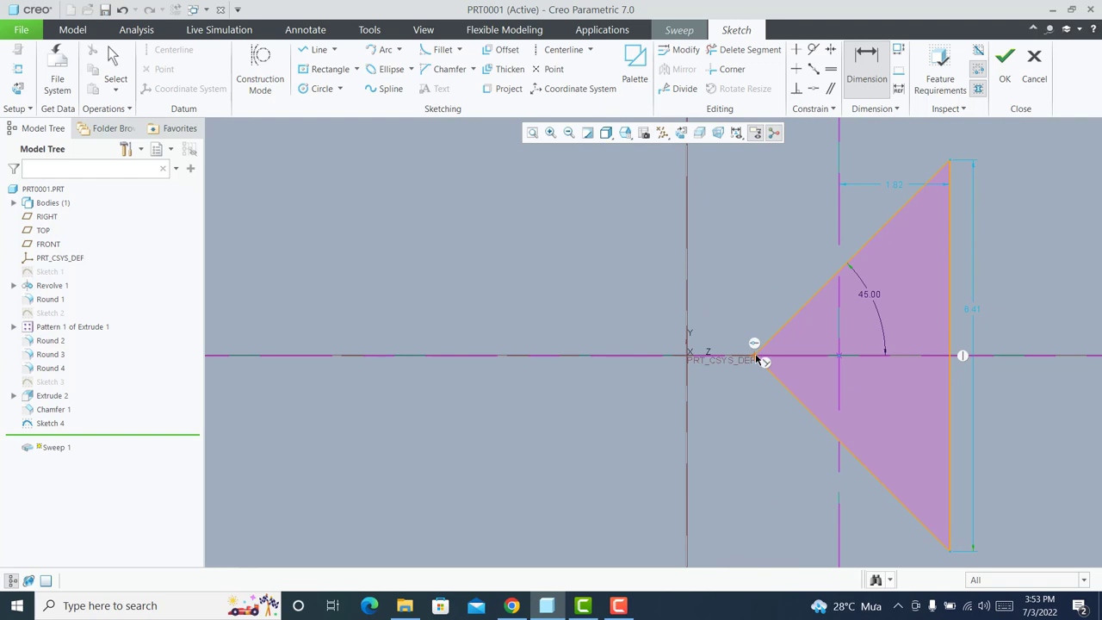
pyautogui.click(689, 361)
pyautogui.middleClick(723, 269)
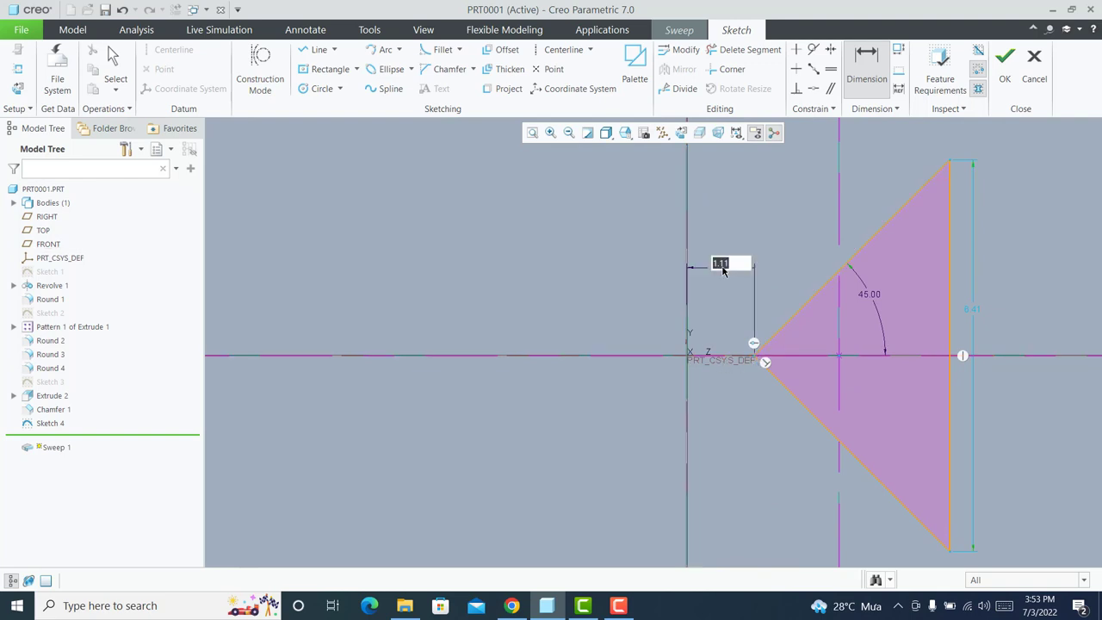
pyautogui.write('1')
pyautogui.press('Return')
# Accept the finished triangular section sketch.
pyautogui.scroll(4, 740, 286)
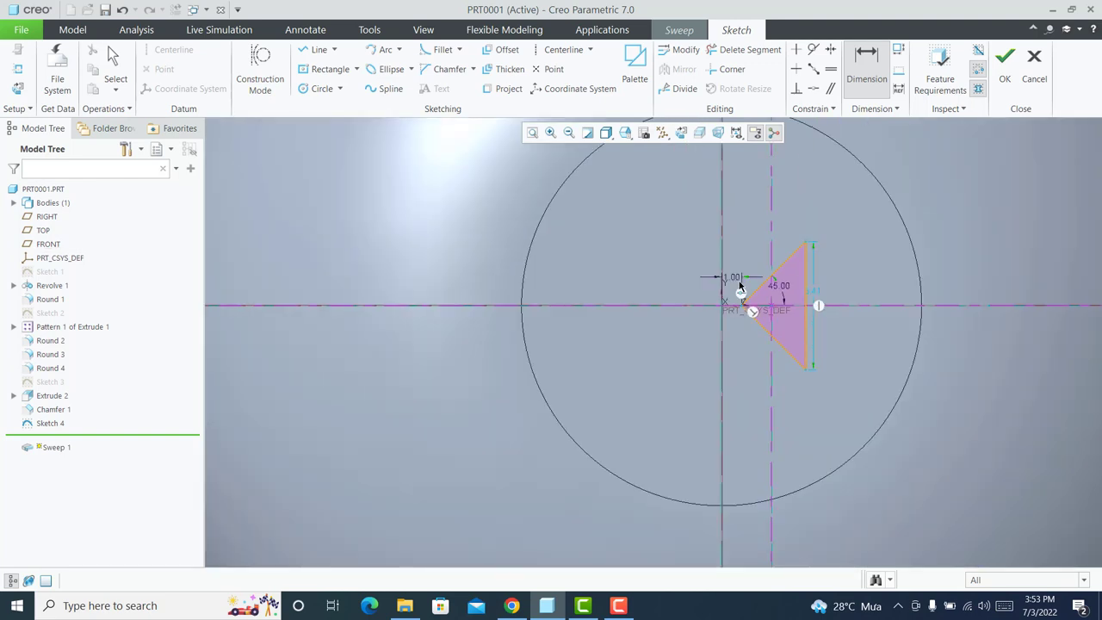
pyautogui.scroll(3, 739, 286)
pyautogui.scroll(-3, 739, 286)
pyautogui.scroll(1, 739, 286)
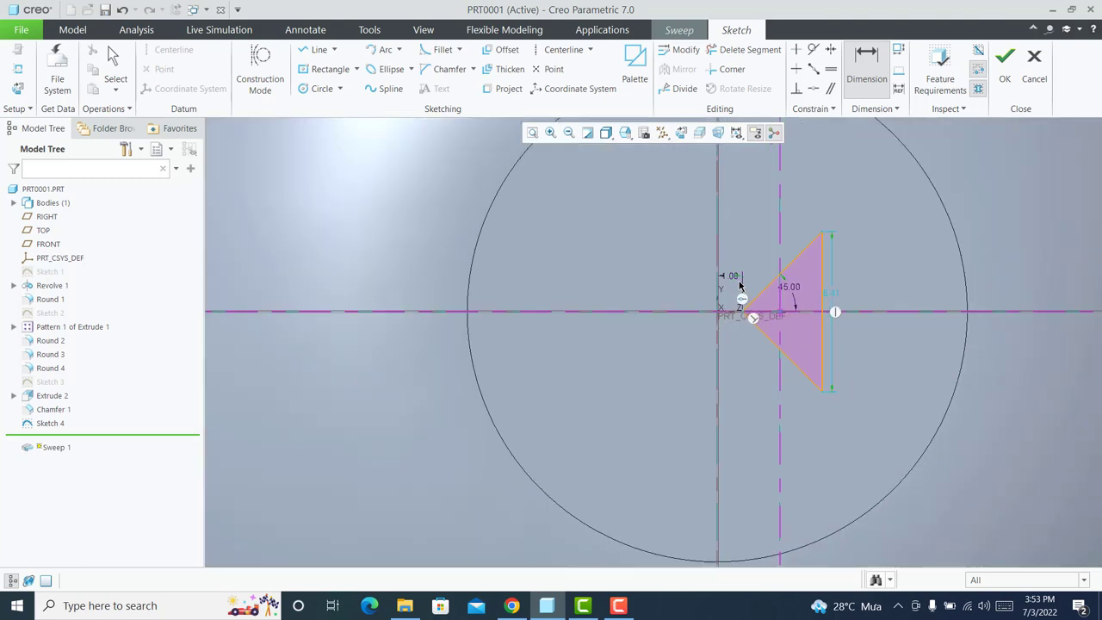
pyautogui.scroll(2, 740, 286)
pyautogui.click(1004, 62)
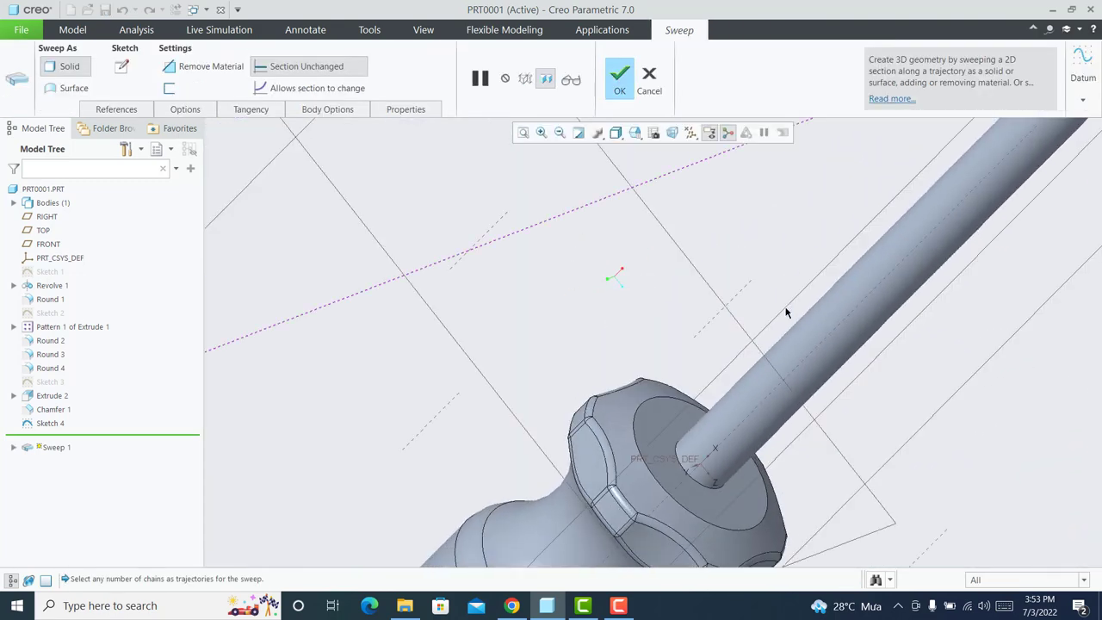
# Close the section, switch Sweep 1 to Remove Material, and complete the flute cut.
pyautogui.scroll(-1, 996, 160)
pyautogui.scroll(-1, 998, 151)
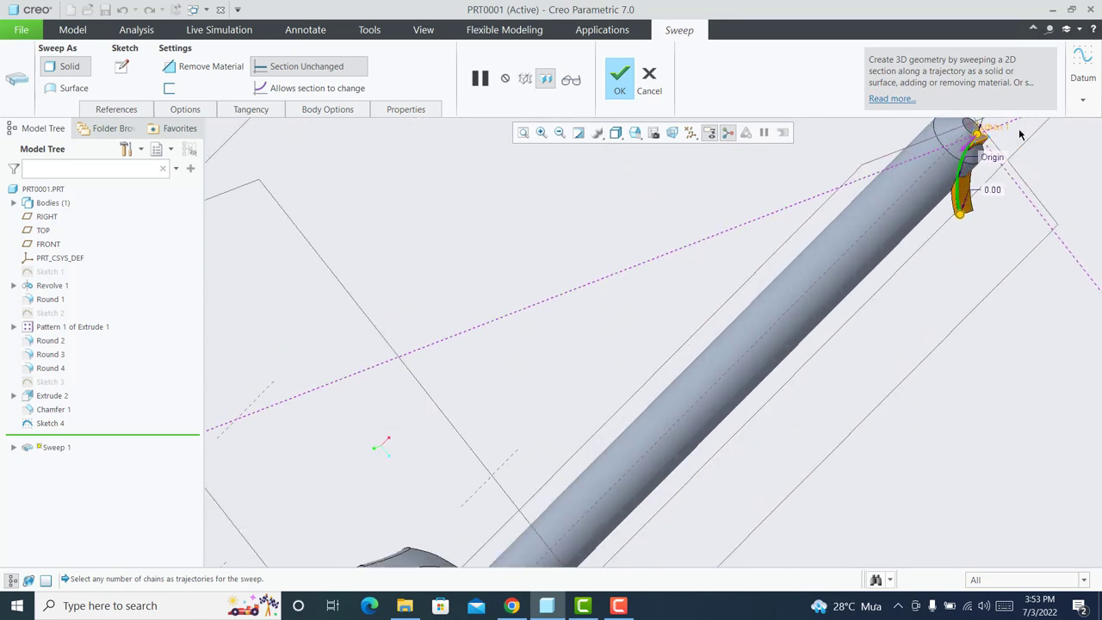
pyautogui.scroll(-2, 1000, 142)
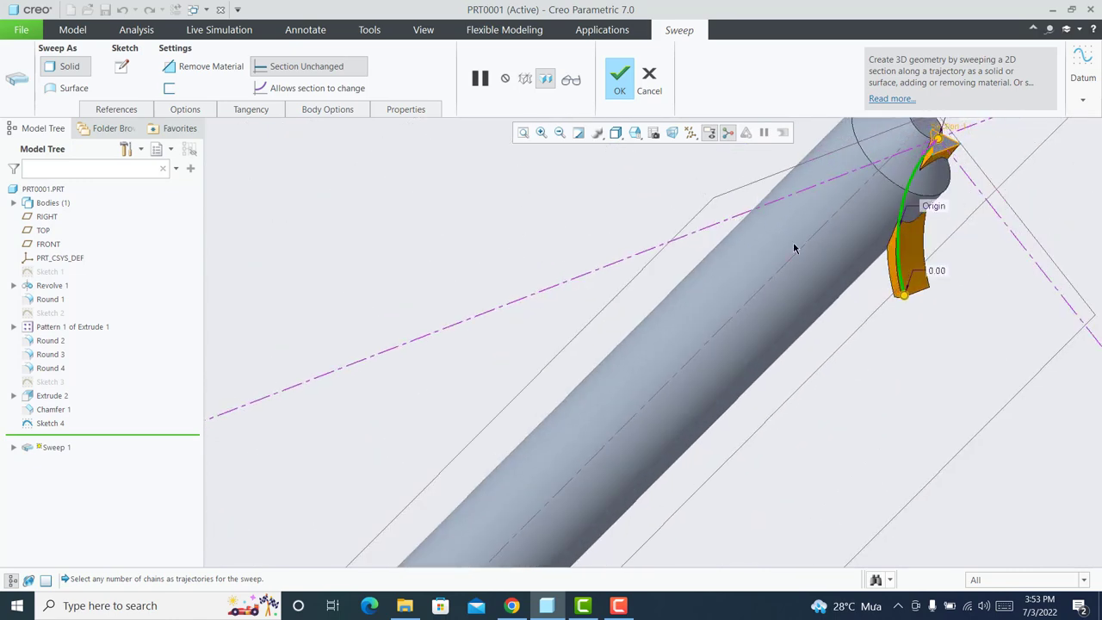
pyautogui.click(122, 67)
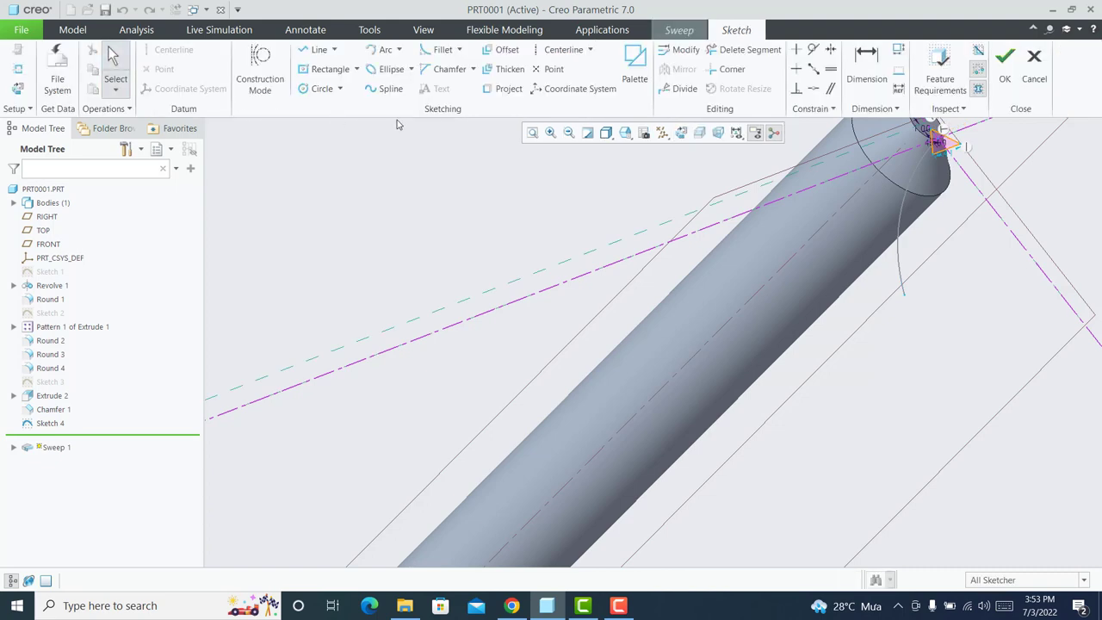
pyautogui.press('l')
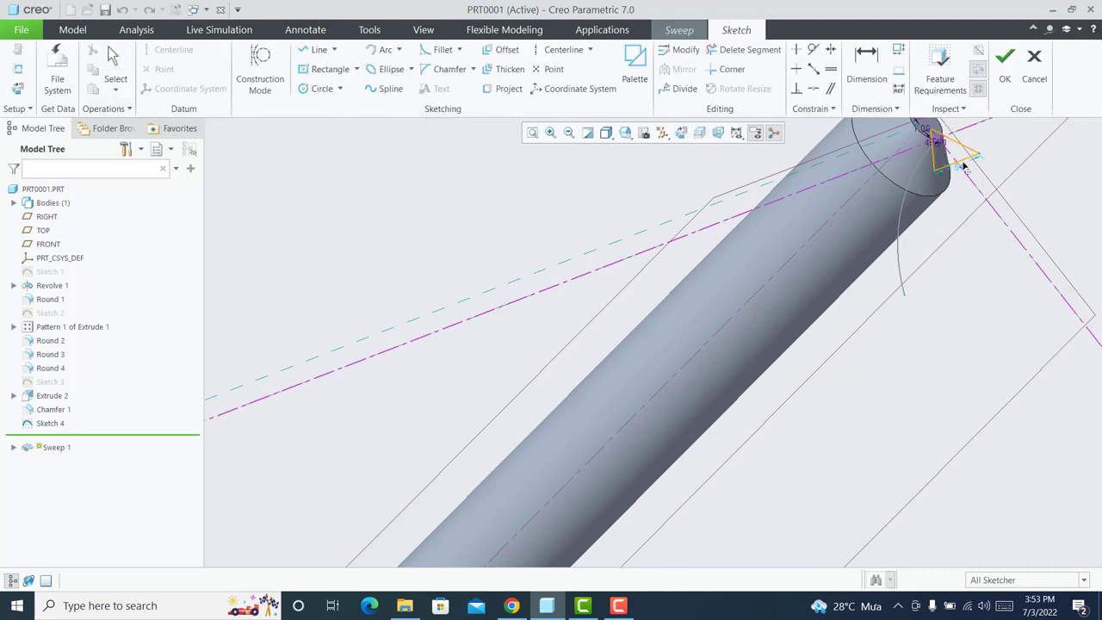
pyautogui.click(1004, 69)
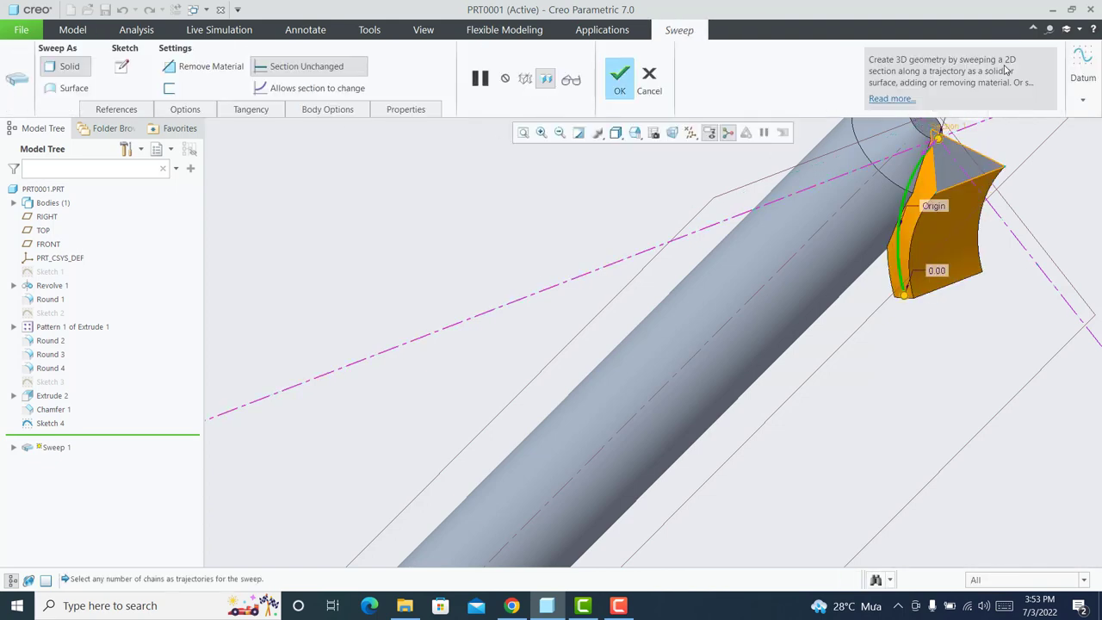
pyautogui.click(205, 66)
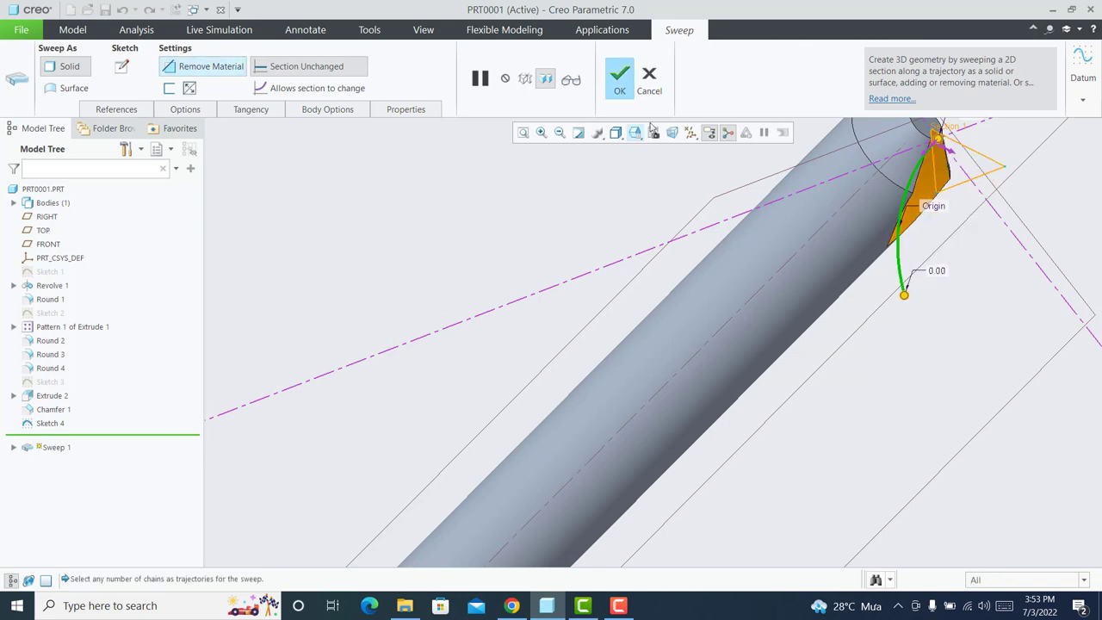
pyautogui.click(621, 77)
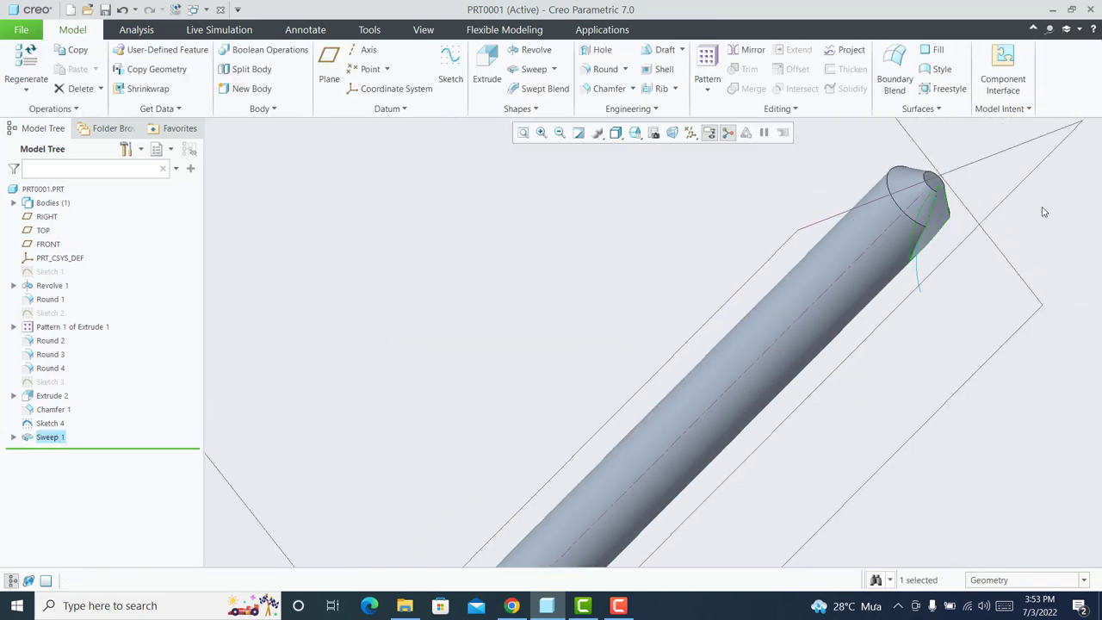
# Select Sweep 1 in the model tree and start a Pattern of it.
pyautogui.click(1043, 212)
pyautogui.moveTo(888, 258); pyautogui.dragTo(717, 222, button='middle')
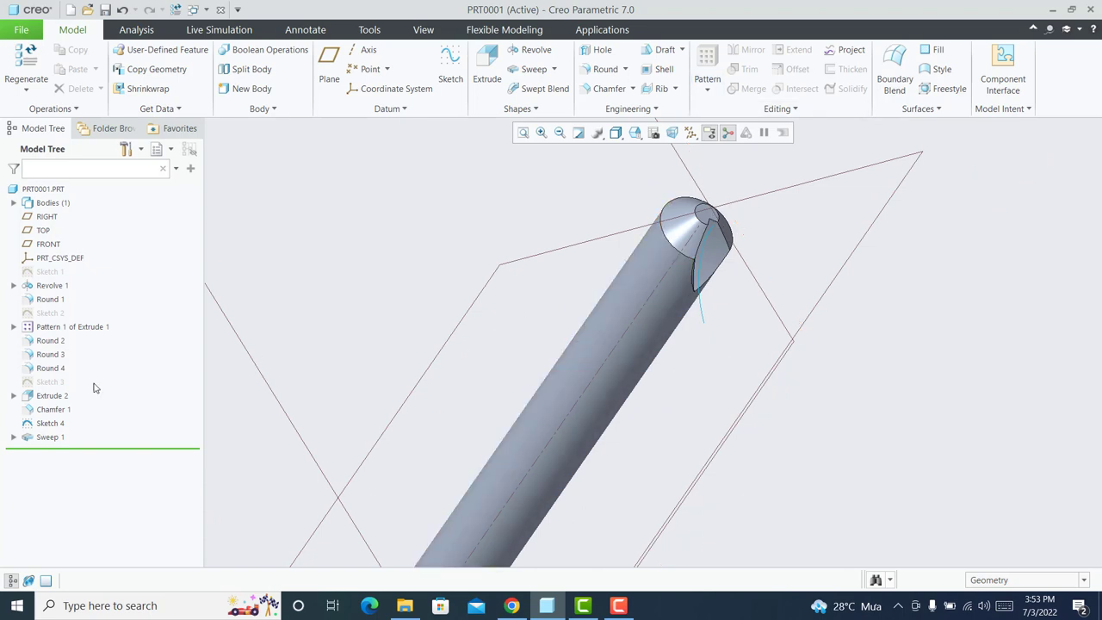
pyautogui.click(50, 436)
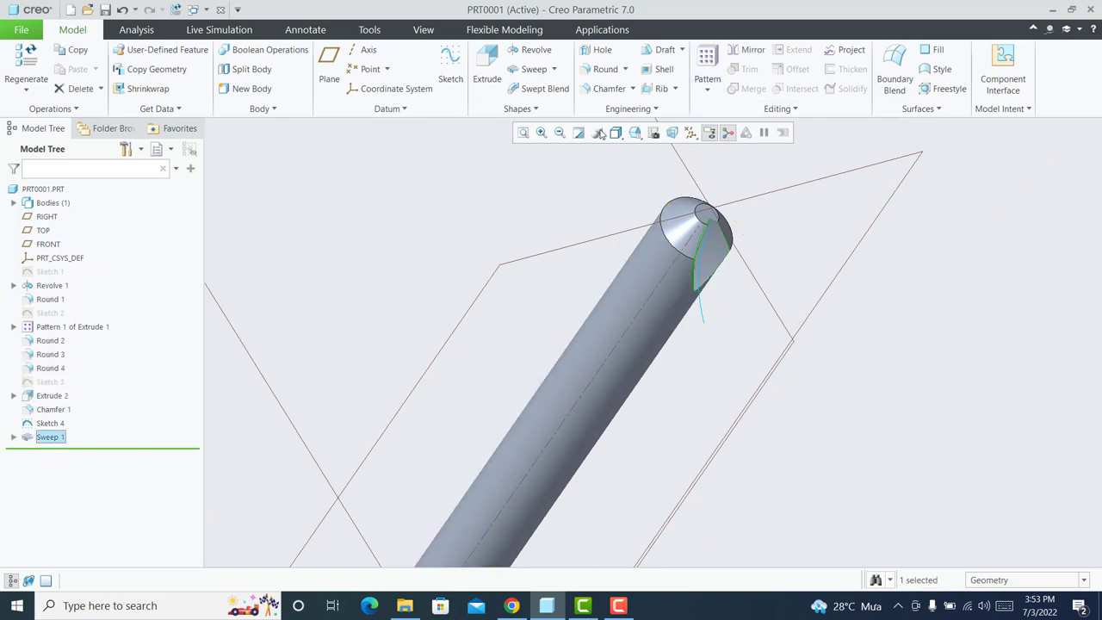
pyautogui.click(702, 61)
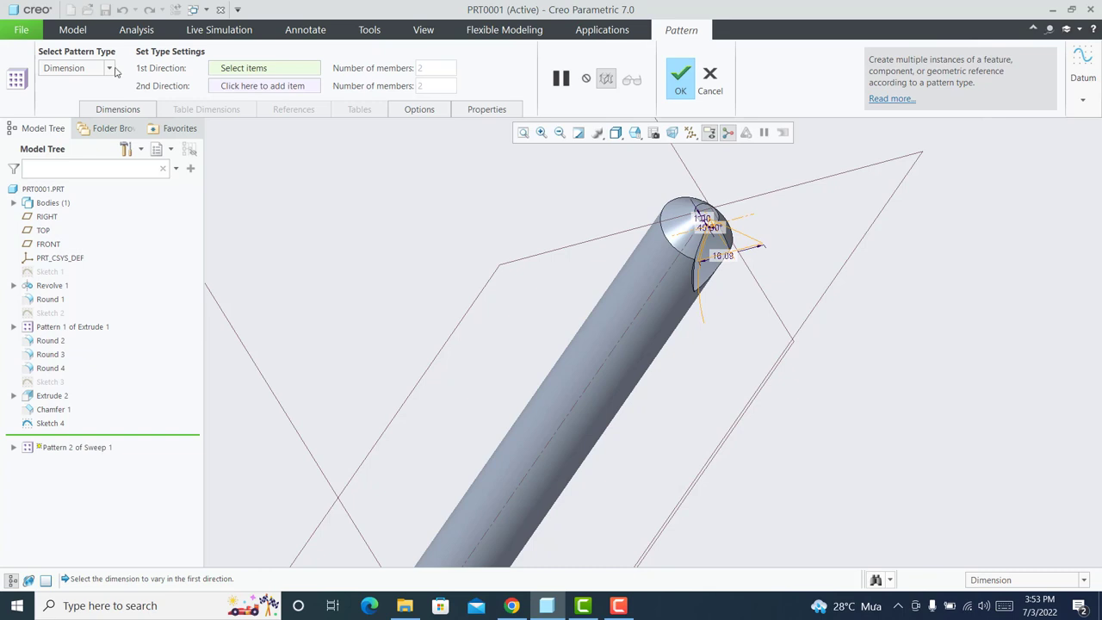
# Pattern the flute cut by Axis around the shaft axis: 4 members at 90°.
pyautogui.click(113, 70)
pyautogui.click(65, 106)
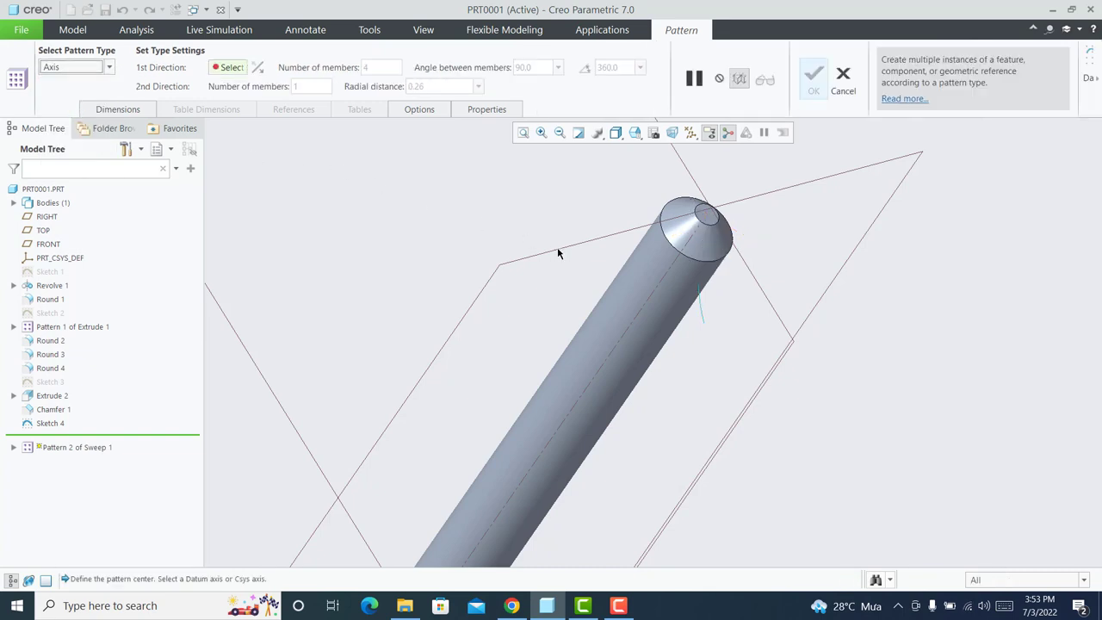
pyautogui.click(647, 296)
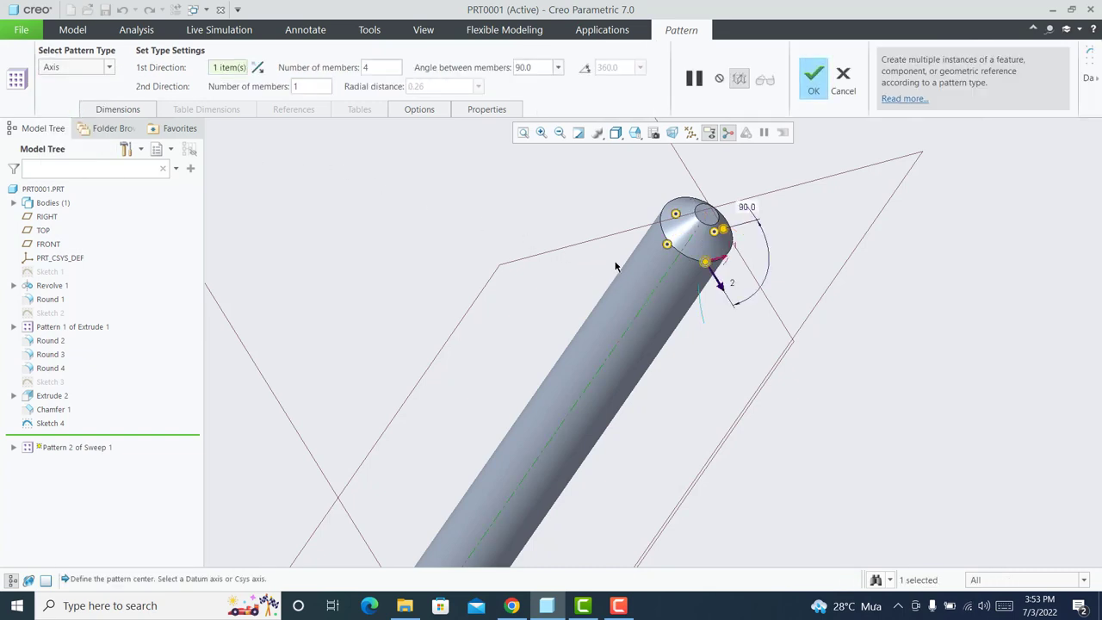
pyautogui.click(812, 78)
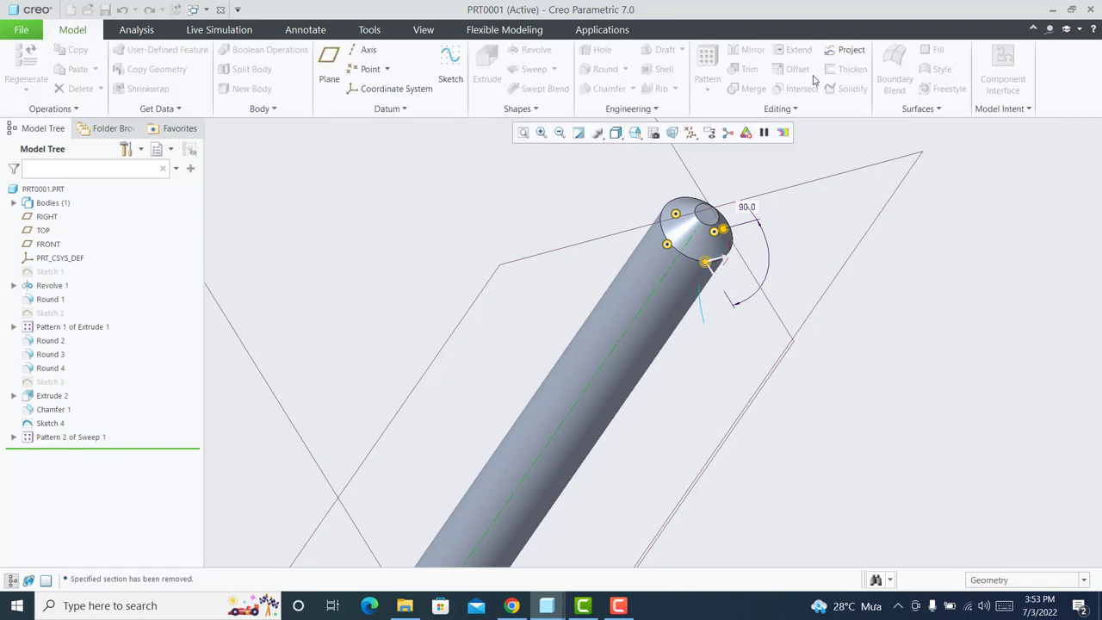
# Hide Sketch 4 from the model tree.
pyautogui.moveTo(696, 231); pyautogui.dragTo(733, 244, button='middle')
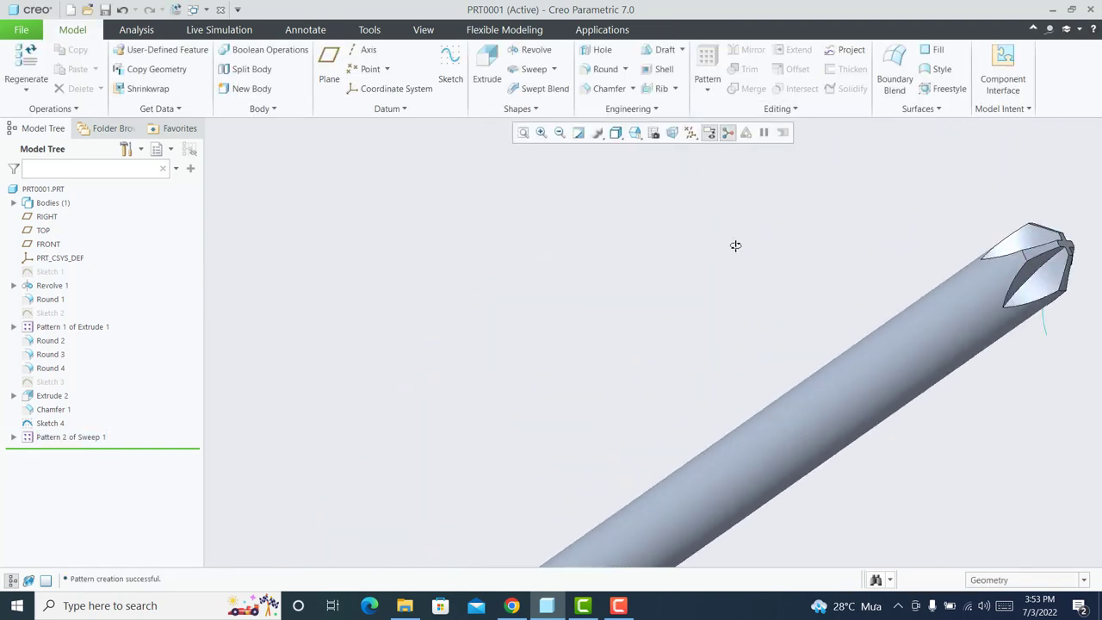
pyautogui.scroll(-3, 732, 248)
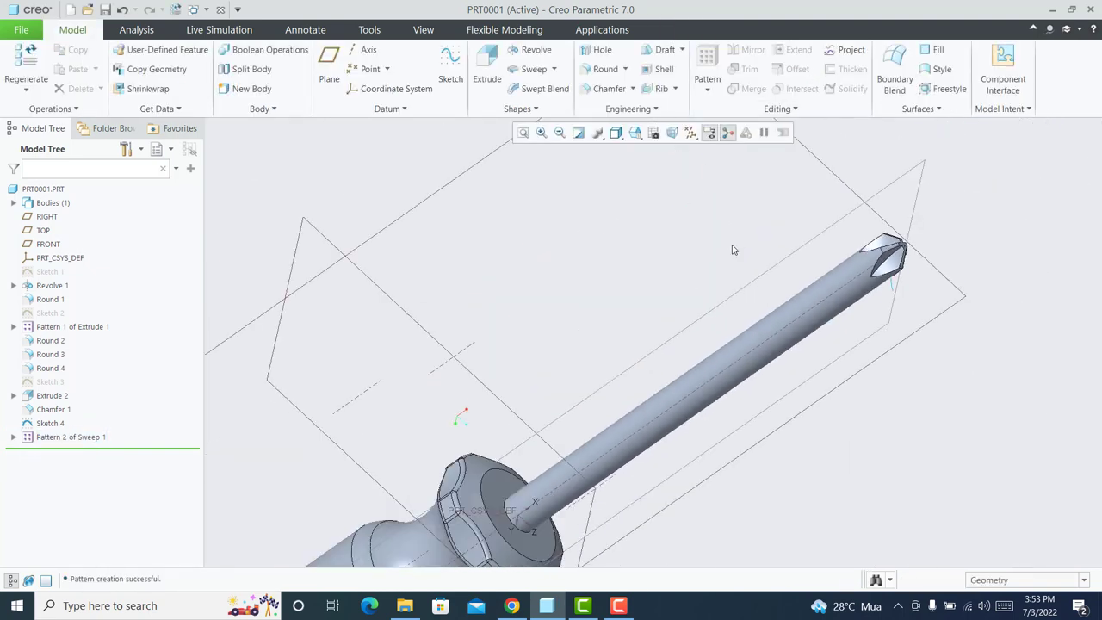
pyautogui.click(60, 424)
pyautogui.click(79, 382)
# Orbit and zoom around the finished screwdriver to inspect the handle, shaft and cross tip.
pyautogui.moveTo(844, 267); pyautogui.dragTo(858, 226, button='middle')
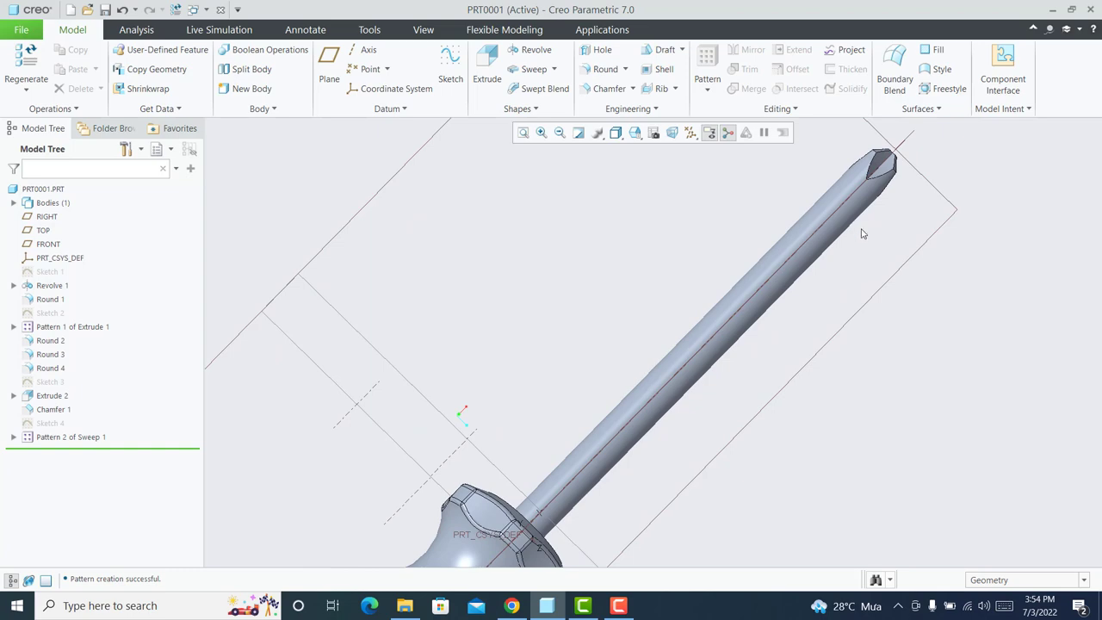
pyautogui.scroll(3, 863, 233)
pyautogui.moveTo(861, 229)
pyautogui.mouseDown(button='middle')
pyautogui.moveTo(702, 238)
pyautogui.moveTo(528, 387)
pyautogui.moveTo(660, 383)
pyautogui.moveTo(632, 300)
pyautogui.moveTo(654, 281)
pyautogui.mouseUp(button='middle')
pyautogui.scroll(2, 529, 387)
pyautogui.scroll(-5, 662, 359)
pyautogui.scroll(-2, 661, 359)
pyautogui.scroll(-2, 661, 359)
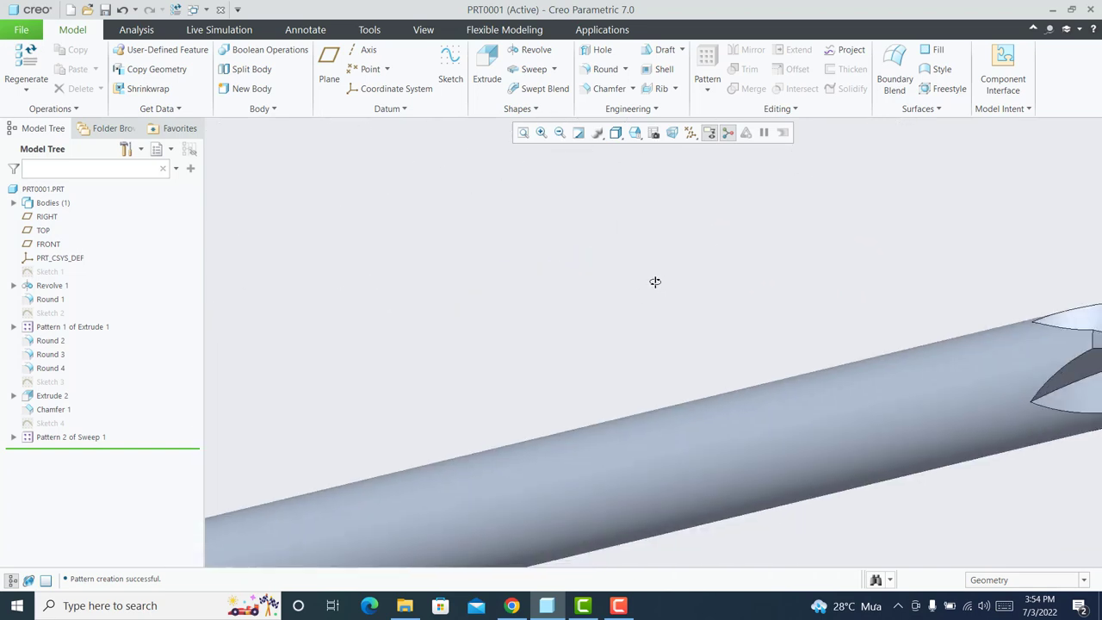
pyautogui.scroll(2, 654, 282)
pyautogui.scroll(2, 651, 283)
pyautogui.scroll(-2, 651, 284)
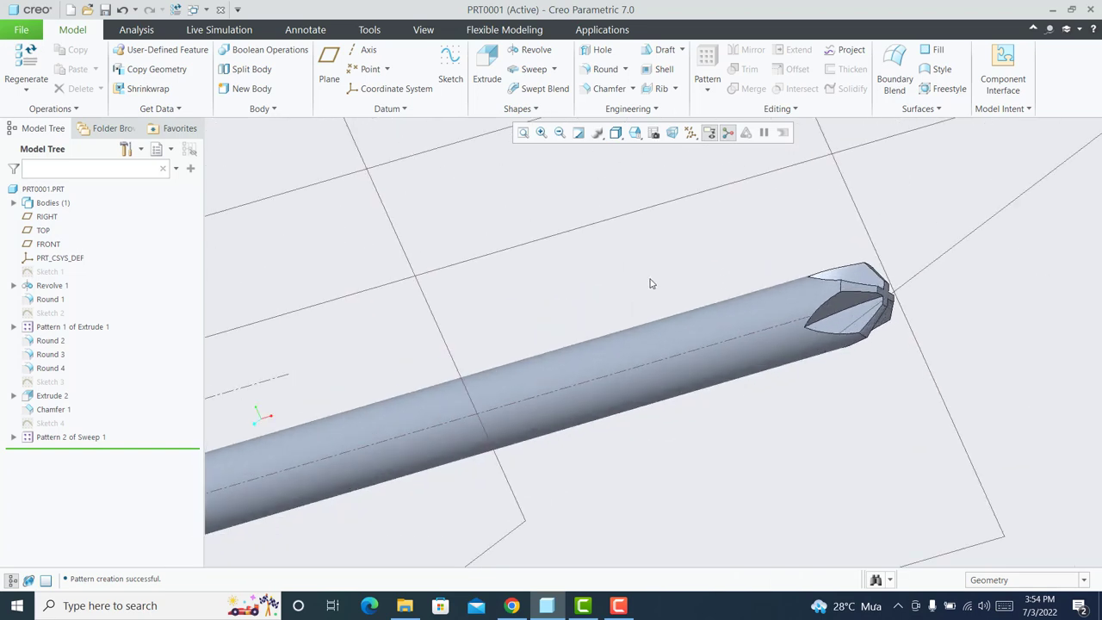
pyautogui.scroll(3, 651, 283)
pyautogui.scroll(-2, 487, 325)
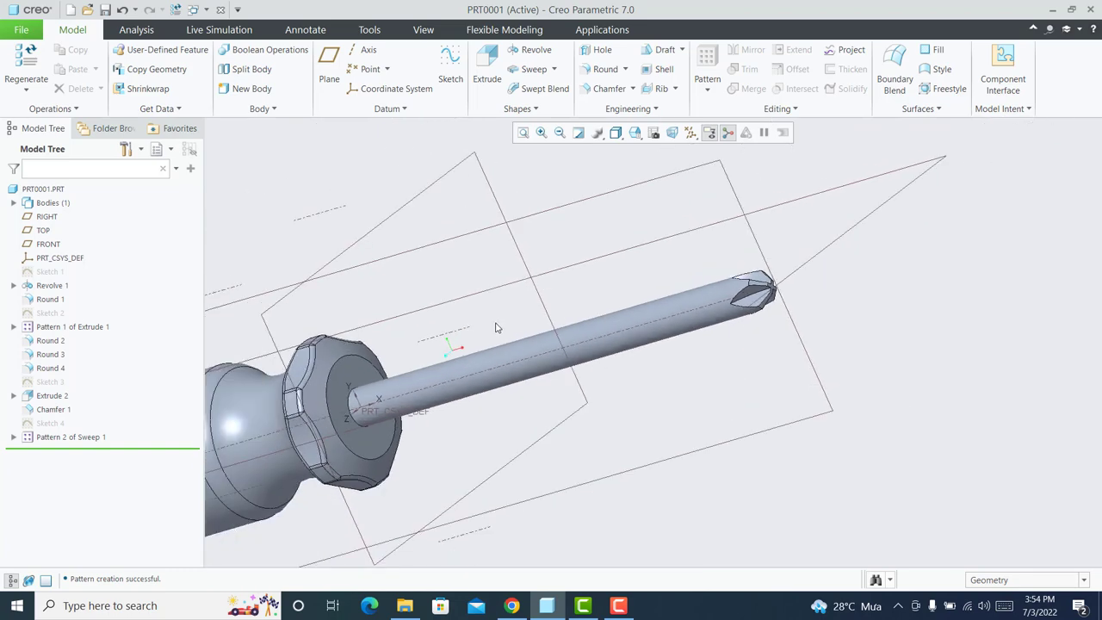
pyautogui.scroll(2, 496, 327)
pyautogui.scroll(2, 505, 322)
pyautogui.scroll(2, 475, 276)
pyautogui.moveTo(500, 290)
pyautogui.mouseDown(button='middle')
pyautogui.moveTo(465, 334)
pyautogui.moveTo(428, 303)
pyautogui.mouseUp(button='middle')
pyautogui.scroll(-3, 441, 338)
pyautogui.scroll(-2, 441, 338)
pyautogui.scroll(2, 426, 337)
pyautogui.scroll(1, 416, 335)
pyautogui.scroll(-1, 326, 354)
pyautogui.scroll(-1, 342, 355)
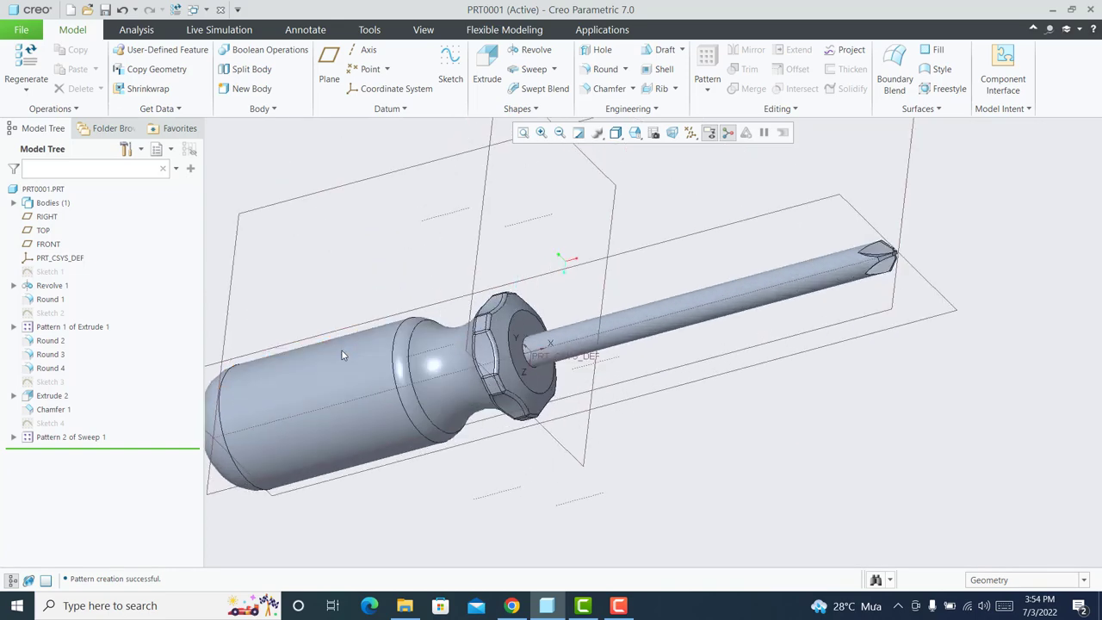
pyautogui.scroll(-1, 342, 354)
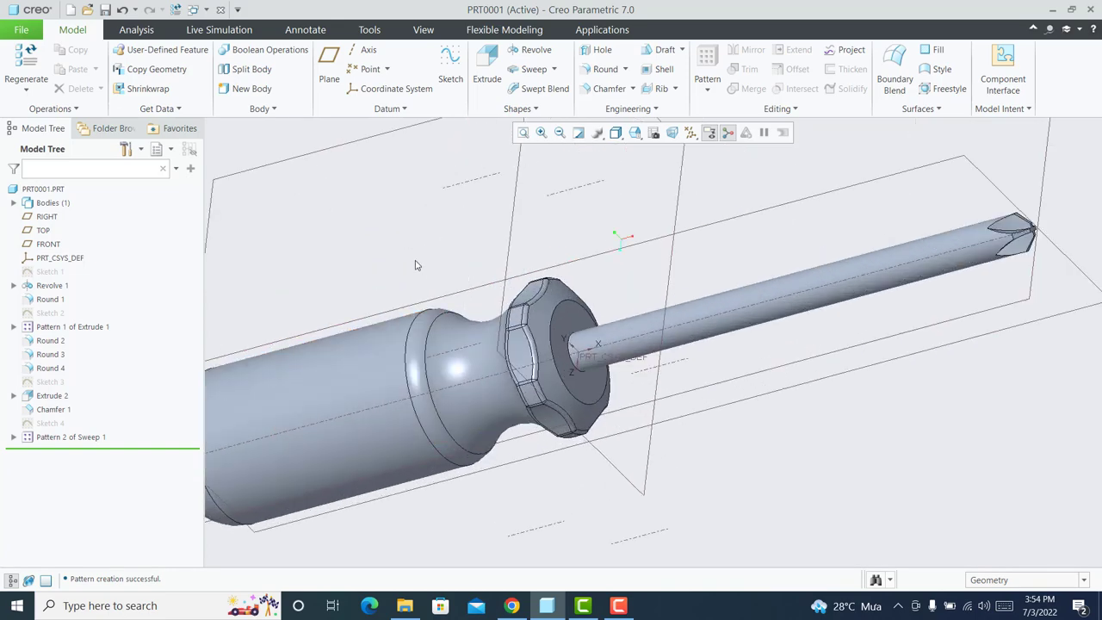